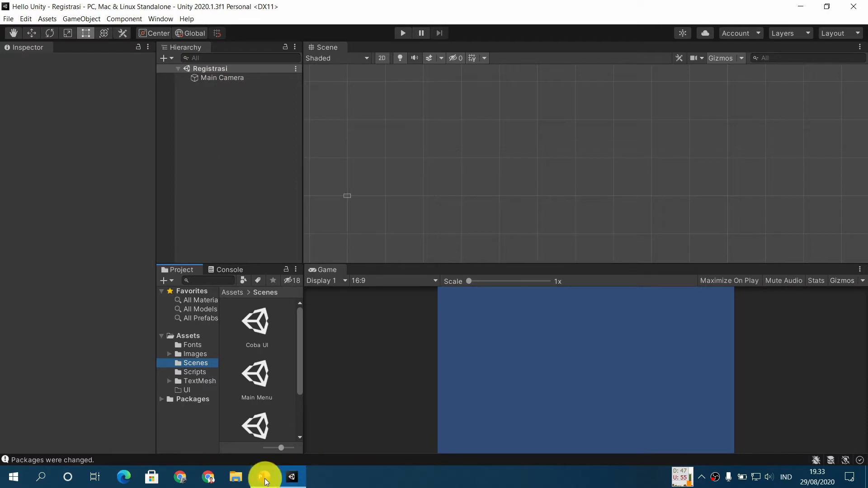
Step: Review the registration form example on the PowerPoint slide and return to Unity
click(264, 476)
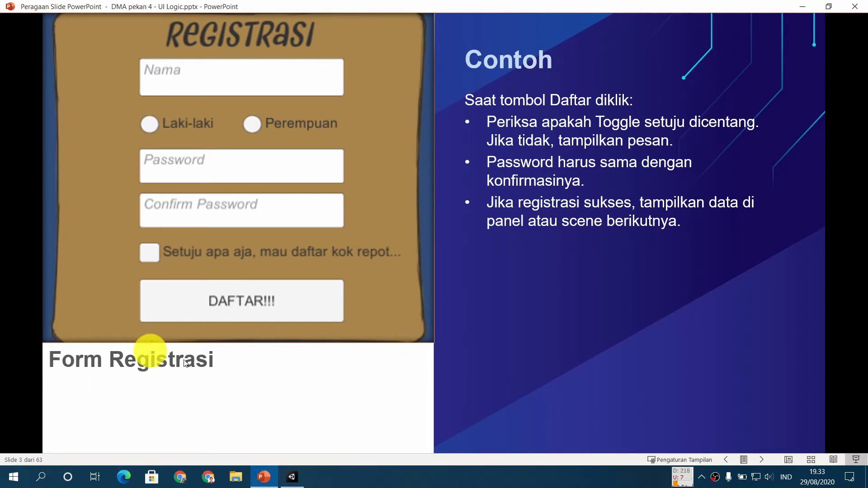
click(298, 482)
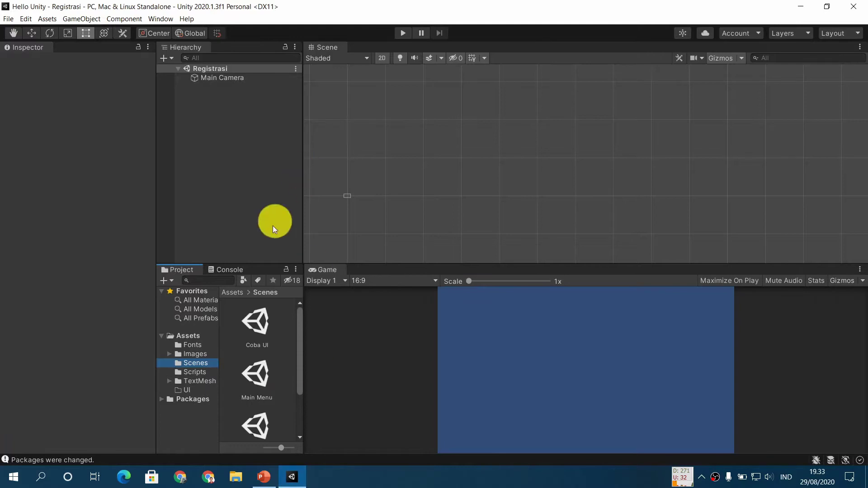
click(270, 483)
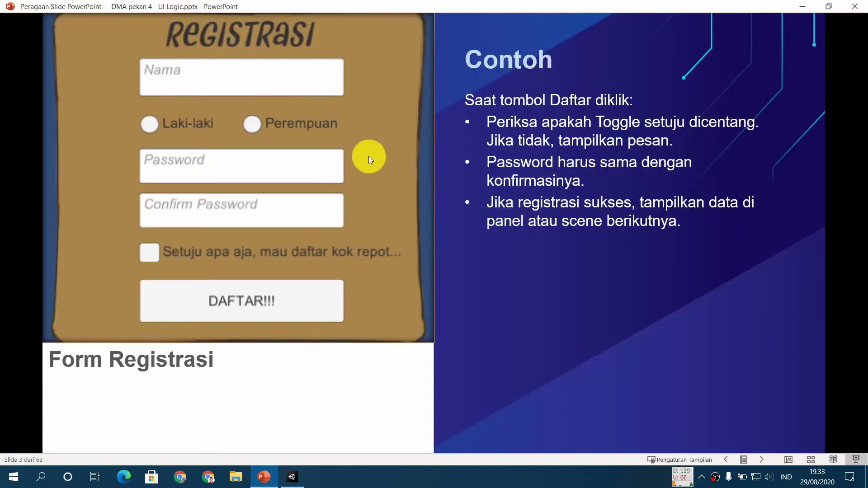
click(293, 477)
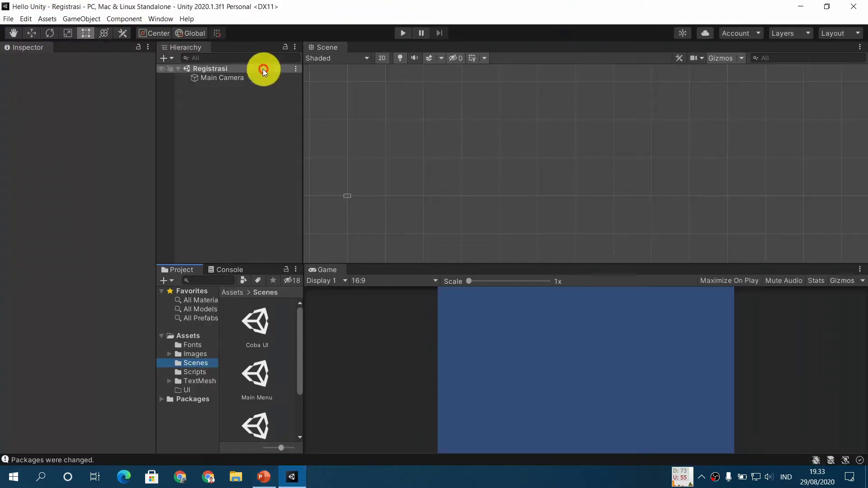
Step: Add a UI Panel to the Registrasi scene
right_click(196, 111)
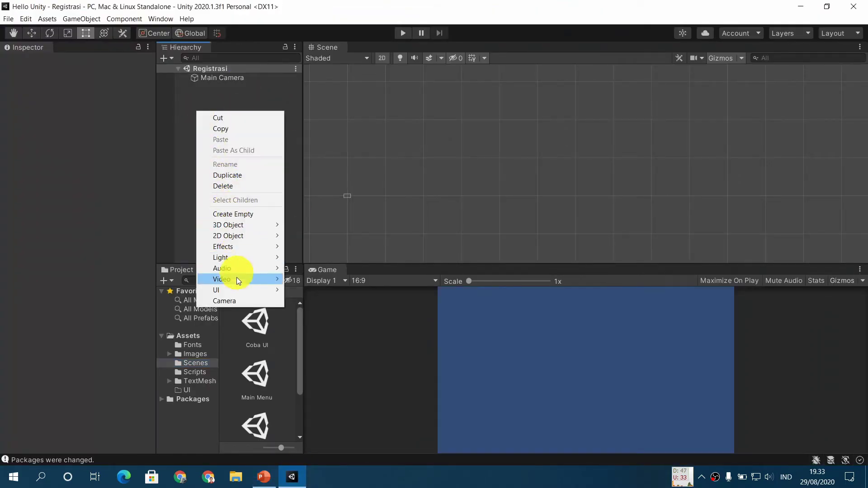
mouse_move(238, 289)
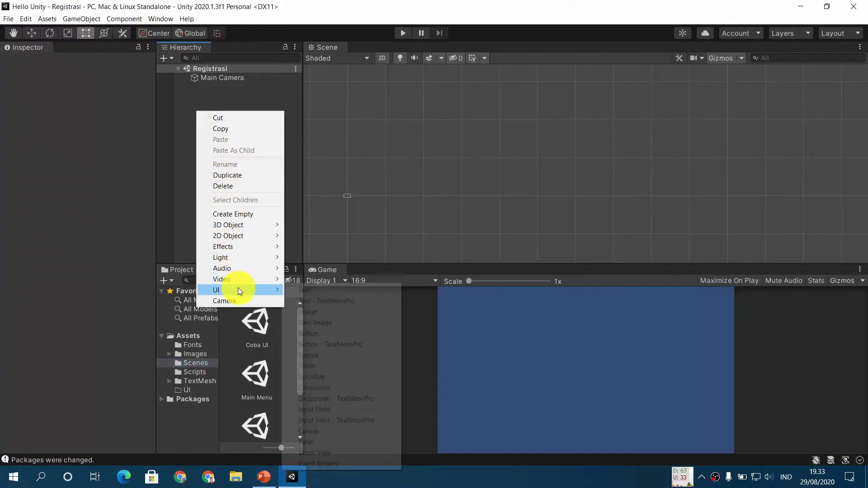
click(330, 441)
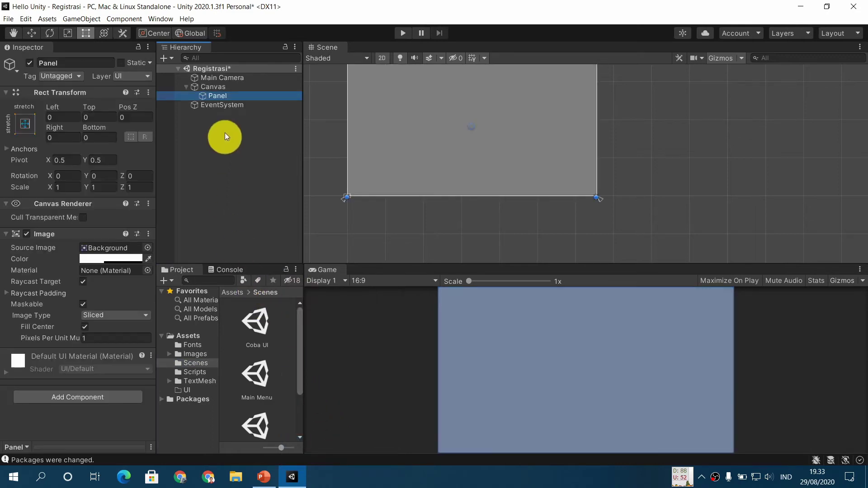
Step: Set the Canvas Scaler's UI Scale Mode to Scale With Screen Size
click(228, 87)
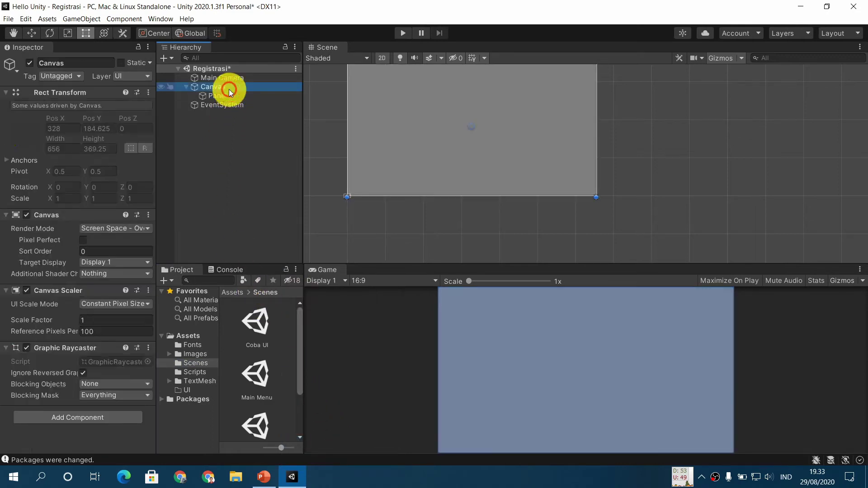
click(115, 304)
click(119, 328)
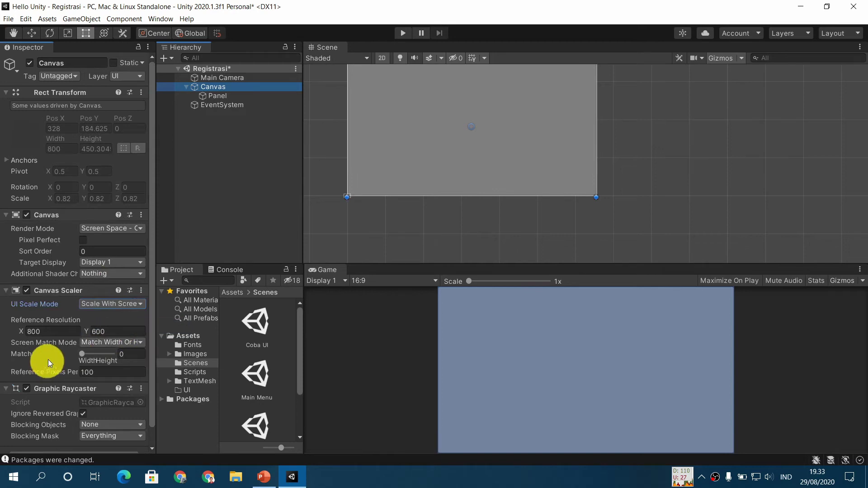
Step: Set the Canvas Scaler's reference resolution to X 1920 and Y 1080
drag(64, 331, 1, 333)
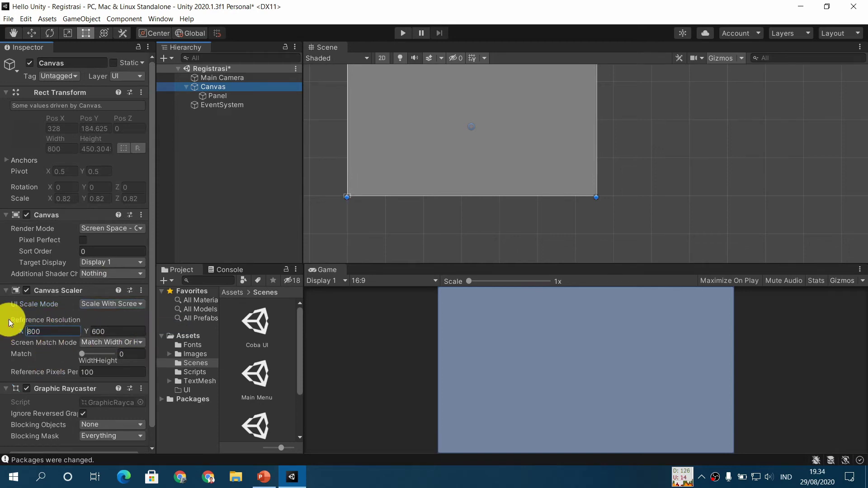
double_click(45, 331)
click(32, 333)
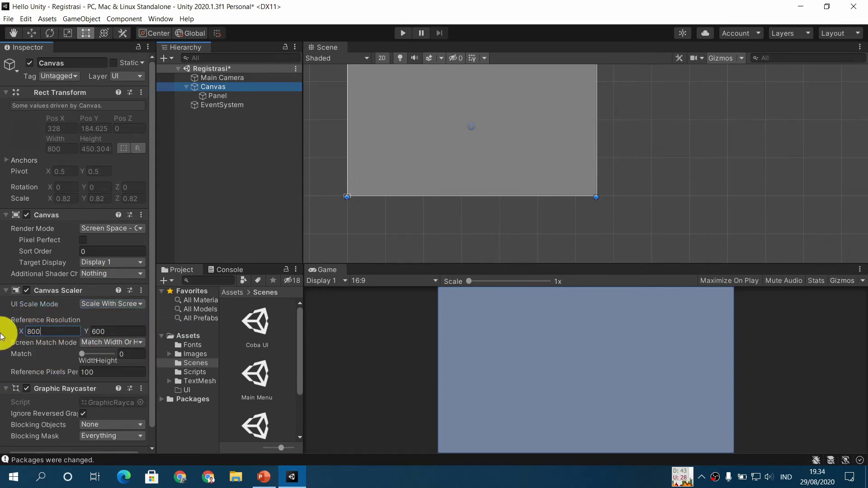
key(BackSpace)
key(BackSpace)
key(BackSpace)
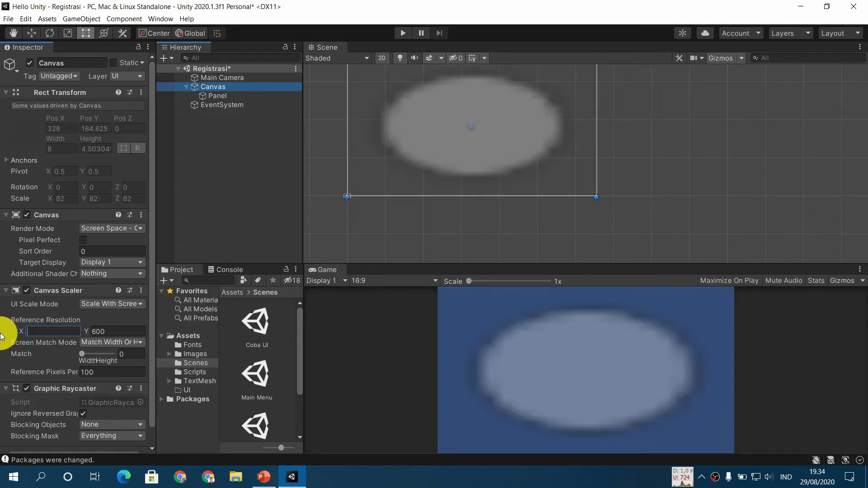
text(1920)
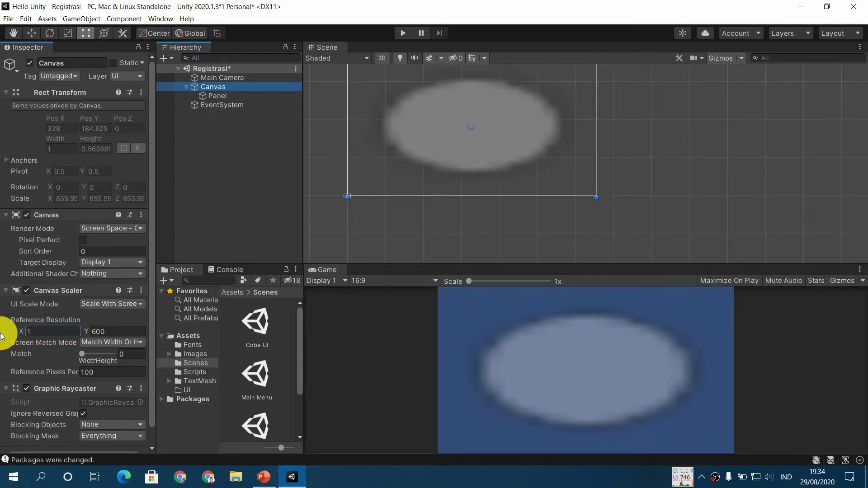
key(Tab)
text(1080)
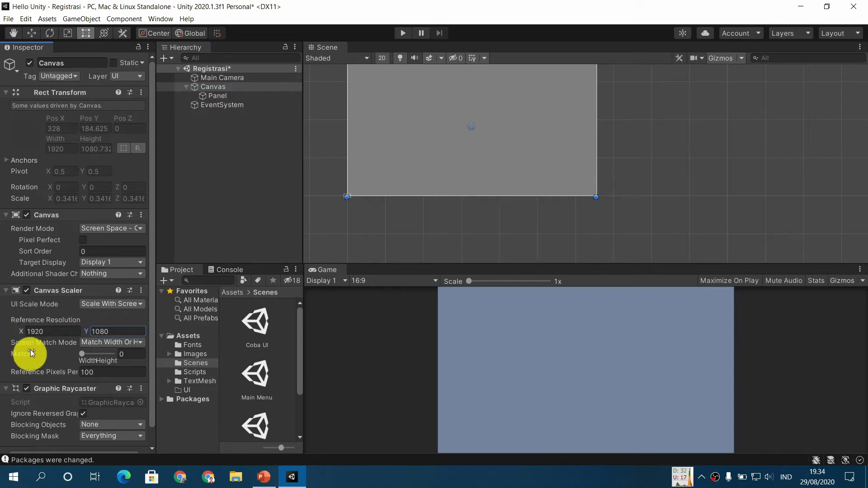
click(104, 333)
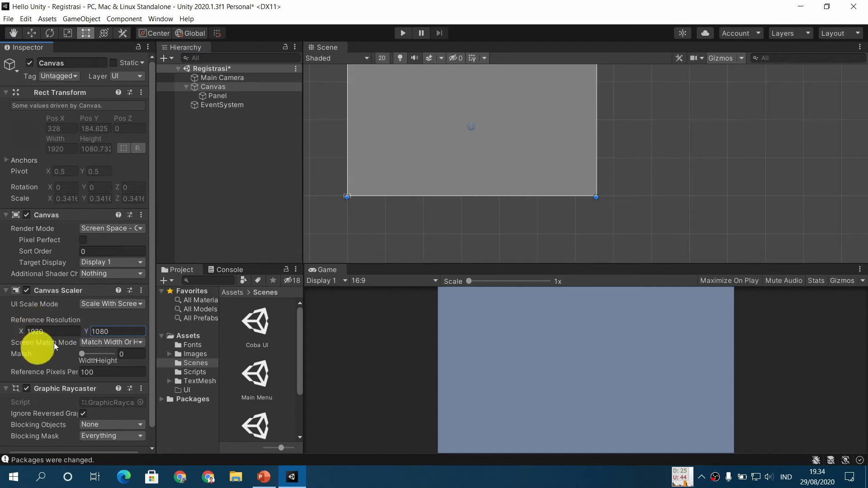
click(109, 335)
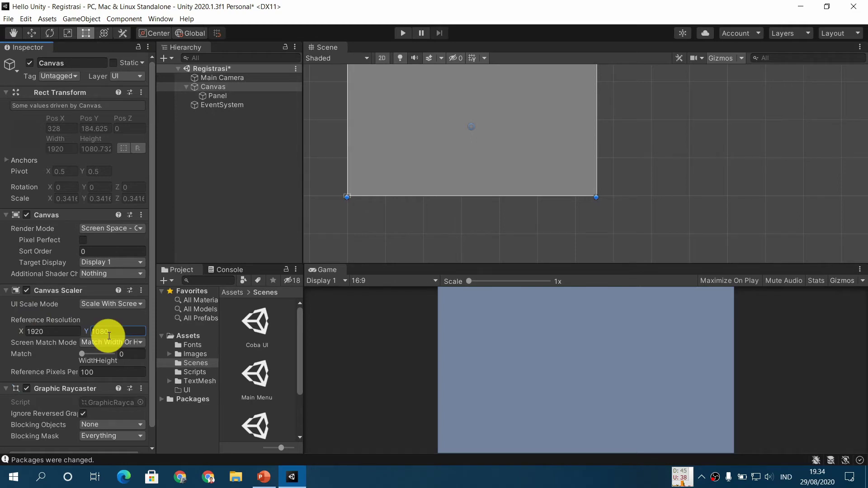
key(Return)
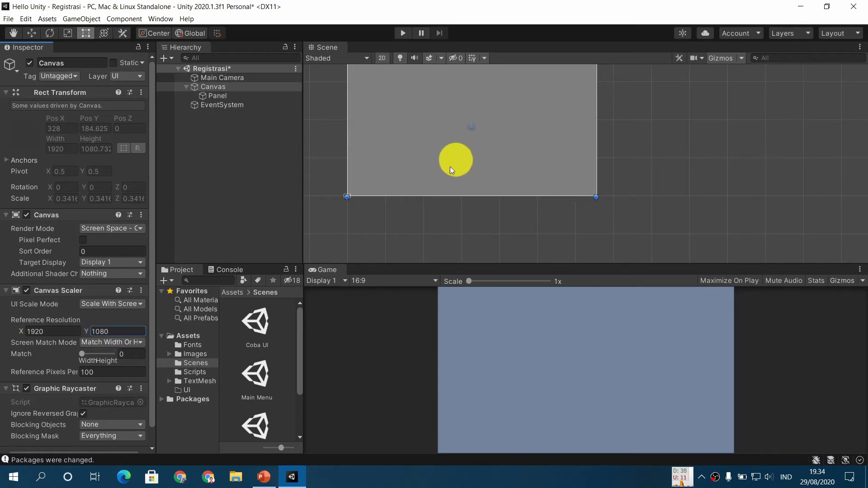
Step: Check the form design on the PowerPoint slide, and assign the shot_boss sprite from the Images folder as the Panel's source image
click(272, 476)
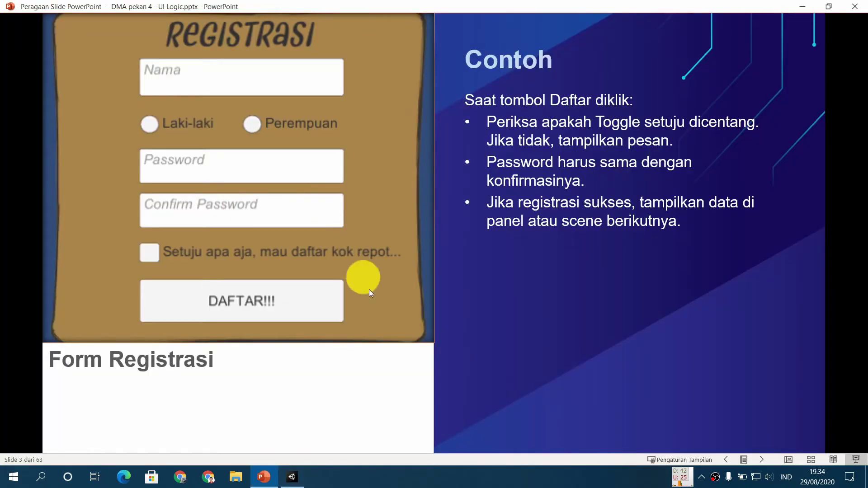
click(293, 478)
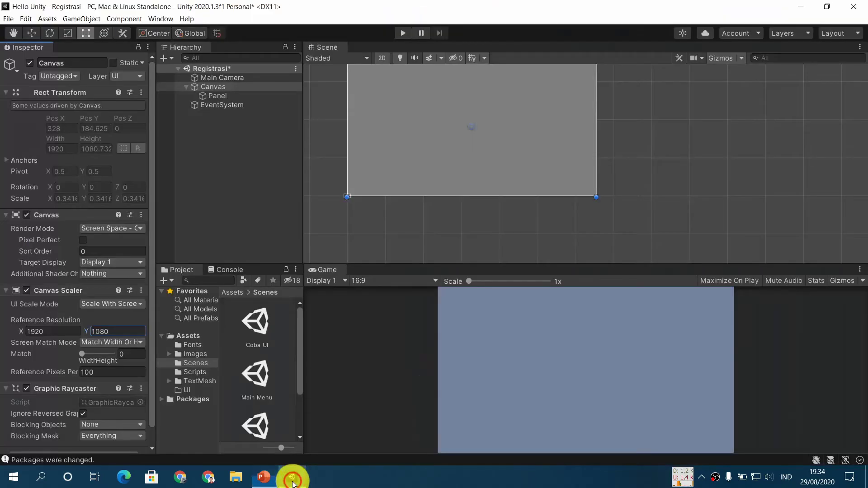
click(202, 372)
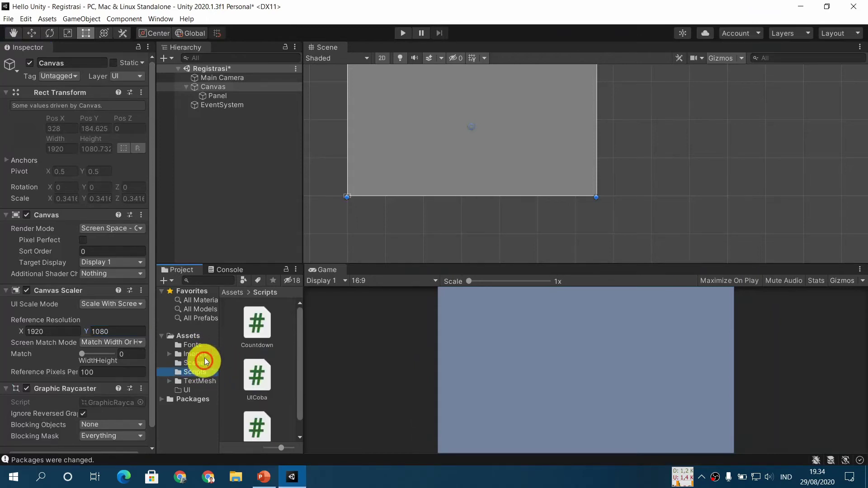
click(242, 96)
click(202, 381)
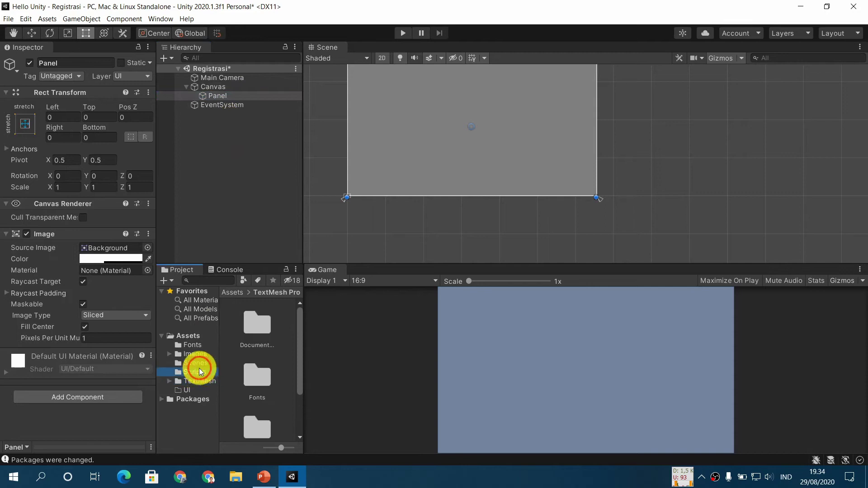
click(199, 372)
click(203, 355)
scroll(251, 349, down, 5)
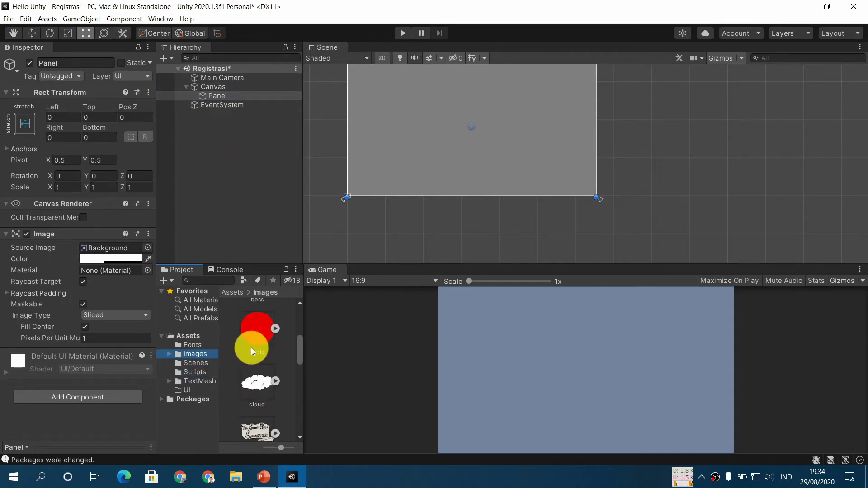
scroll(251, 348, down, 5)
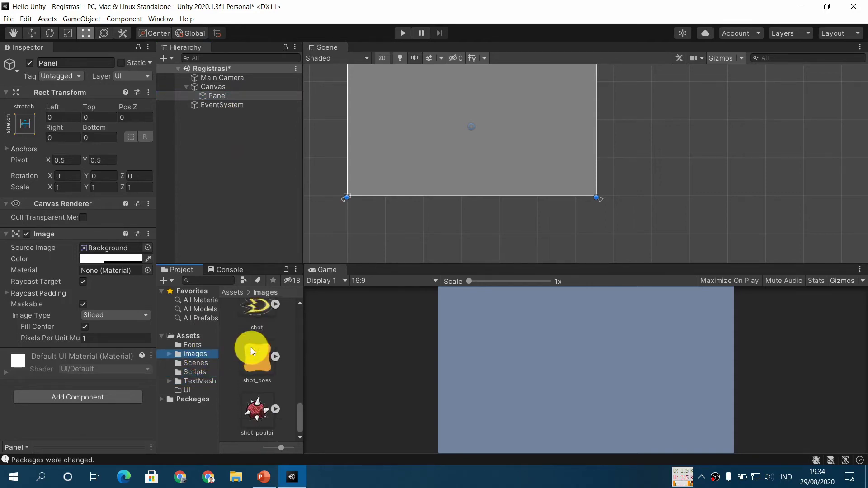
click(254, 363)
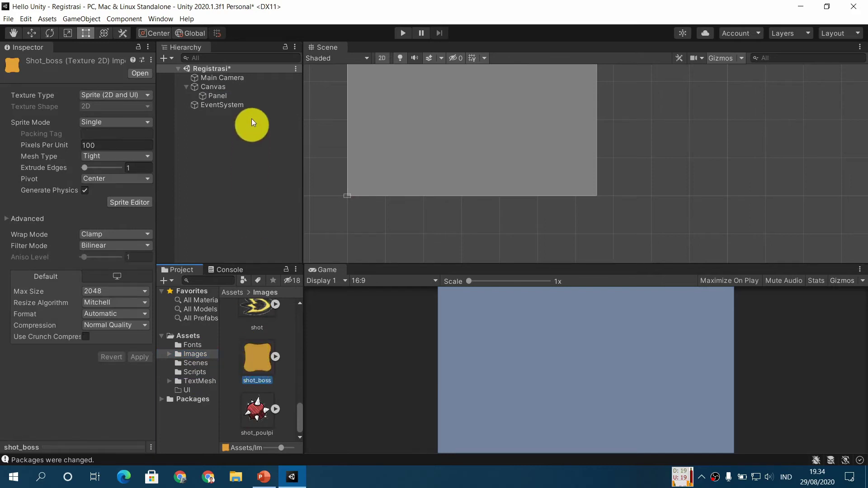
click(249, 94)
drag(255, 357, 108, 254)
Step: Set the alpha of the Panel's image color to 200
scroll(574, 159, down, 2)
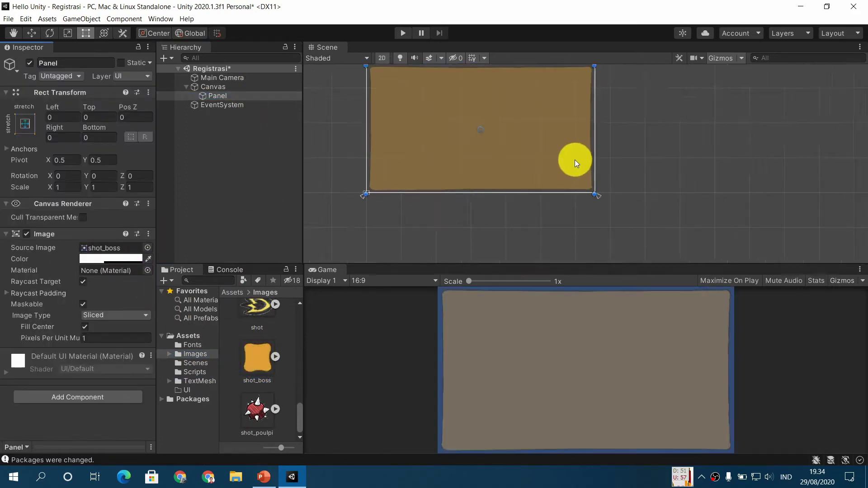
scroll(575, 159, up, 2)
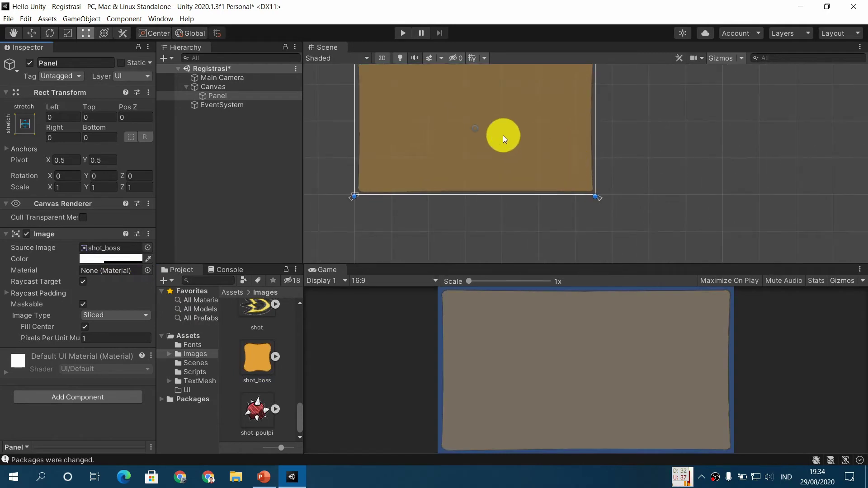
middle_drag(503, 135, 507, 168)
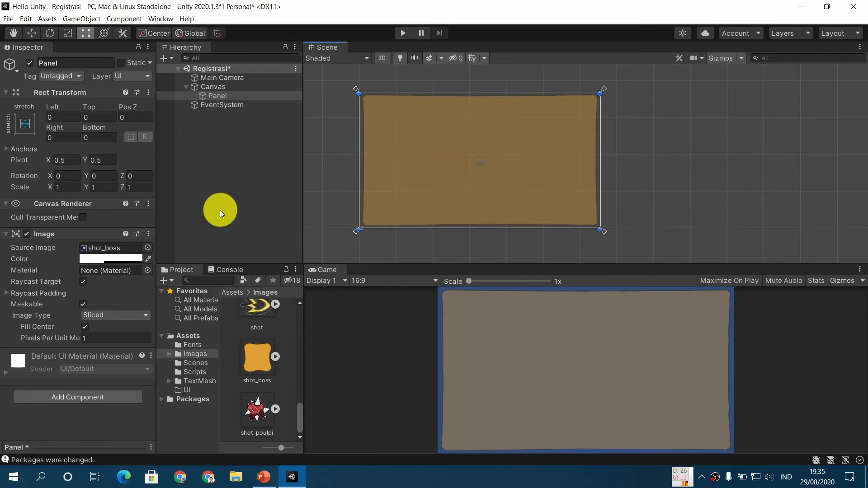
click(127, 259)
click(244, 413)
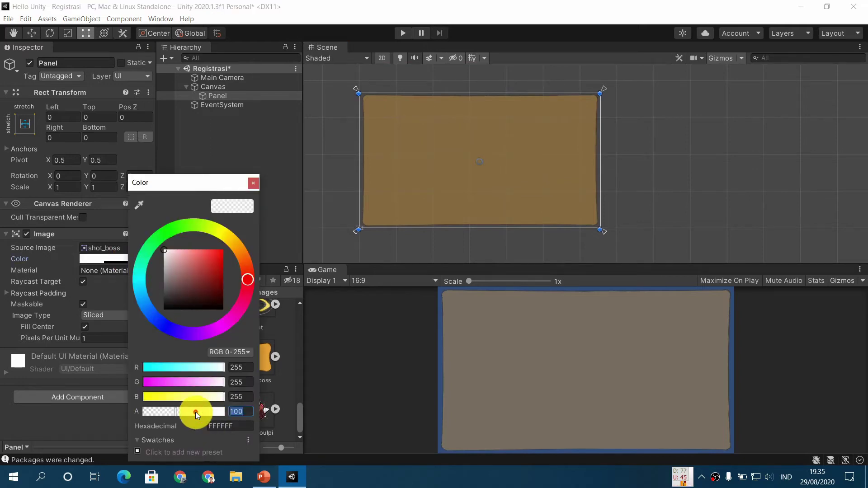
text(200)
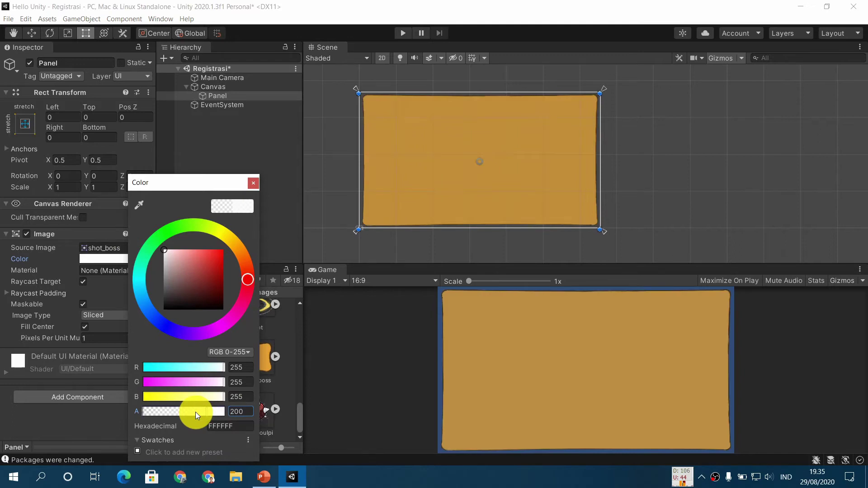
click(253, 183)
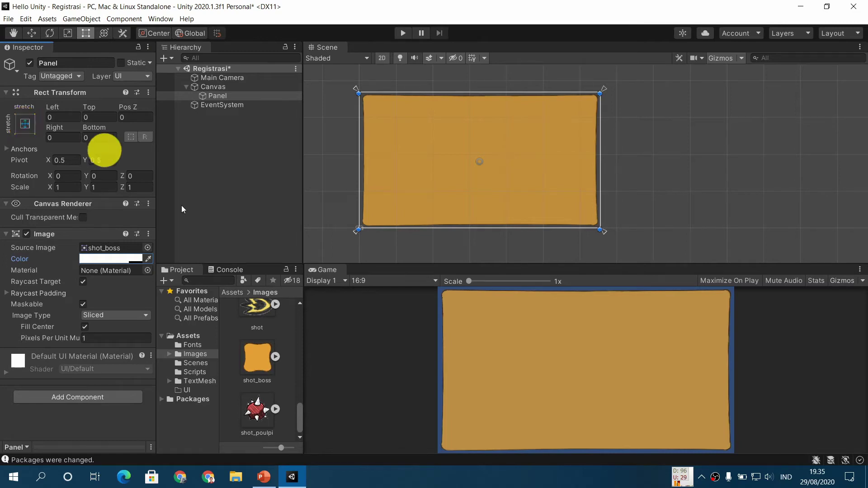
Step: Add a TextMeshPro text as a child of the Panel and move it near the upper edge, at about X -222, Y 424
click(265, 479)
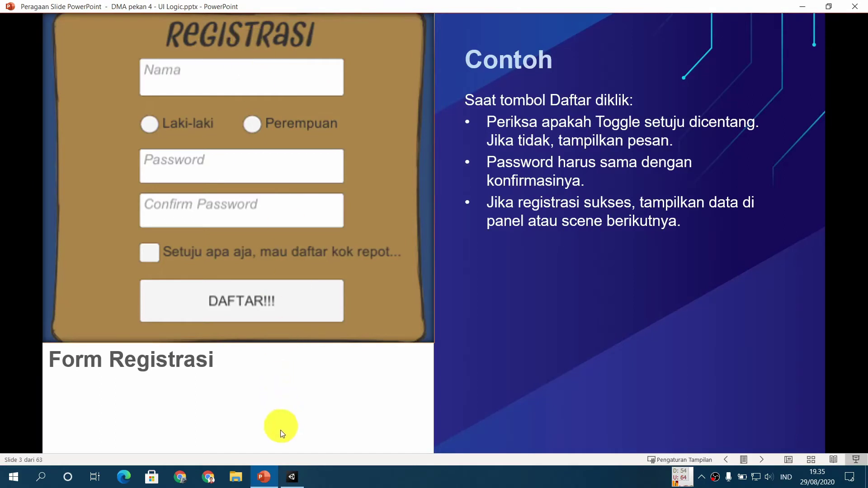
click(292, 476)
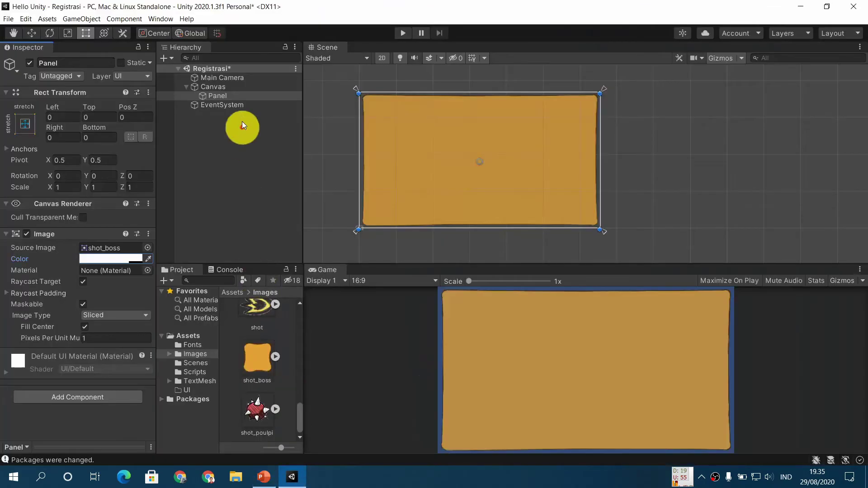
right_click(219, 94)
mouse_move(257, 276)
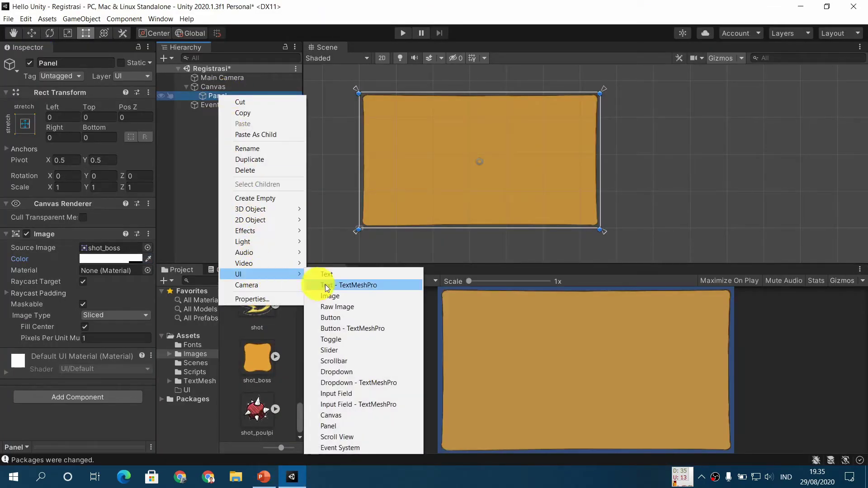
click(354, 289)
scroll(443, 161, up, 3)
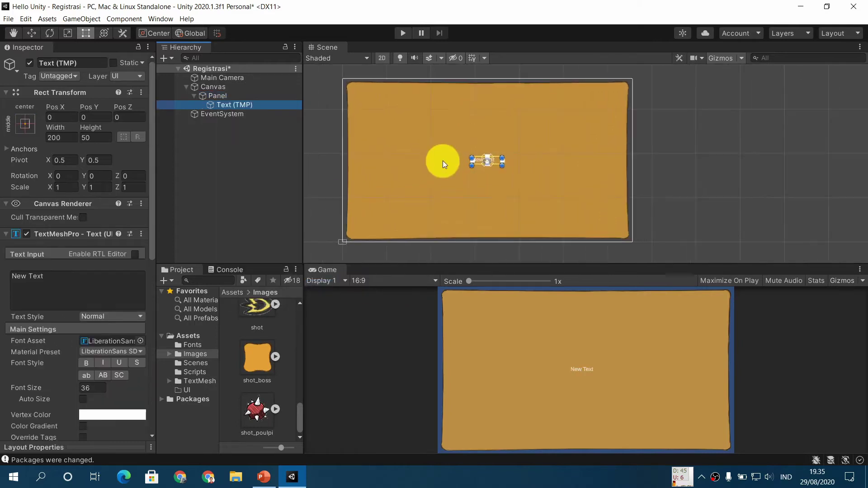
drag(485, 162, 446, 86)
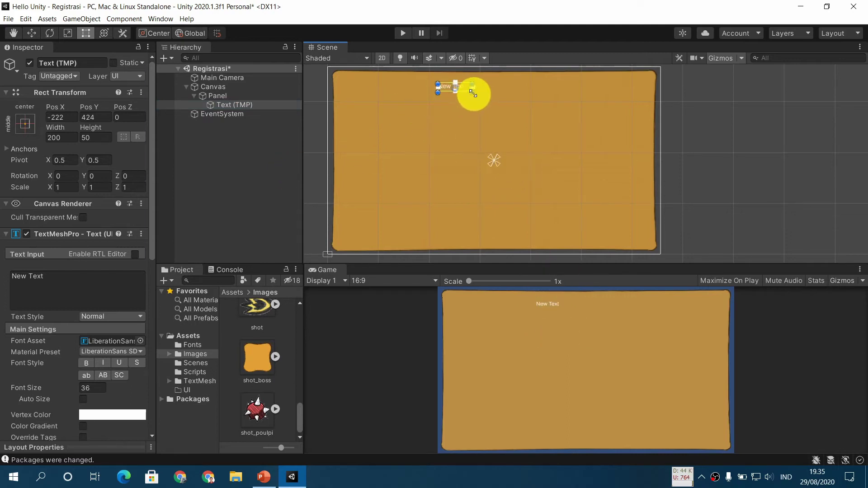
Step: Enlarge the Panel's text box to about 392 by 115 and center it horizontally near the panel's upper edge, at about Y 391
drag(472, 92, 509, 91)
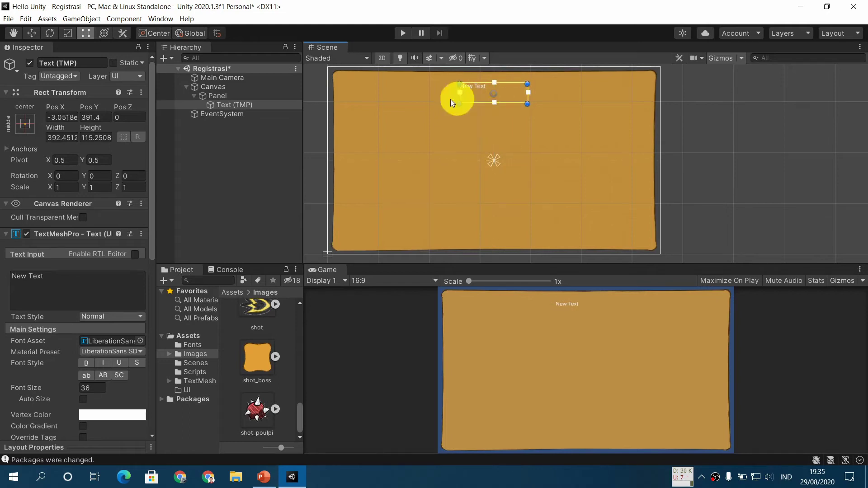
scroll(42, 175, down, 5)
scroll(71, 200, up, 5)
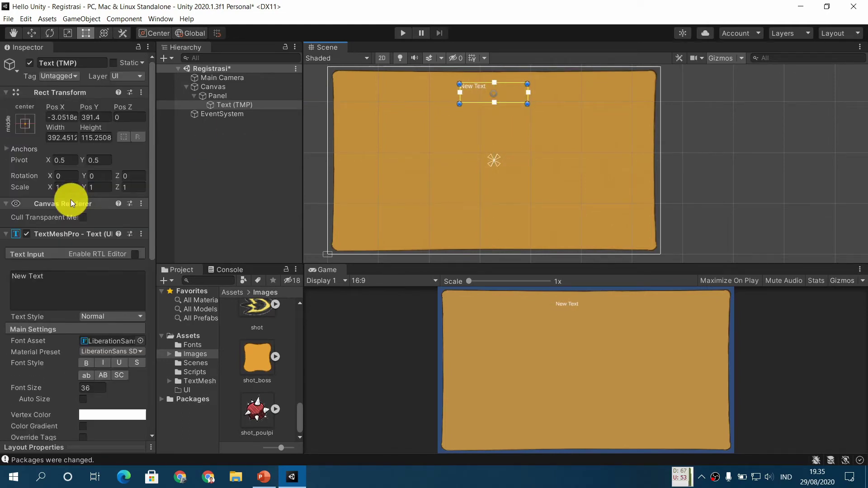
Step: Set the Canvas Scaler's reference resolution to X 1366, and reduce Y to keep the 16:9 ratio
click(229, 86)
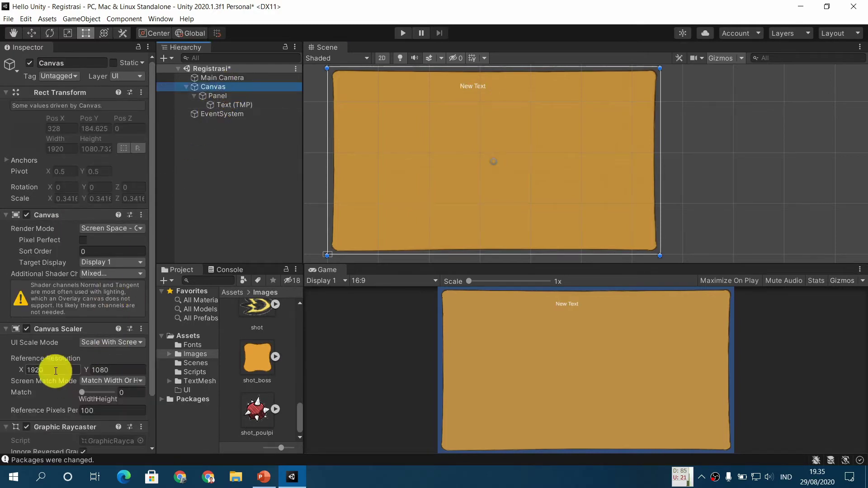
drag(59, 370, 2, 369)
text(1366)
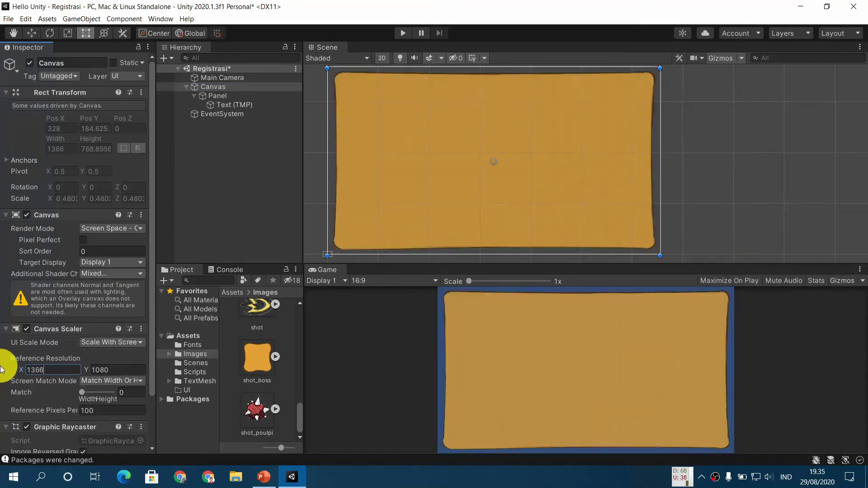
key(Tab)
text(76)
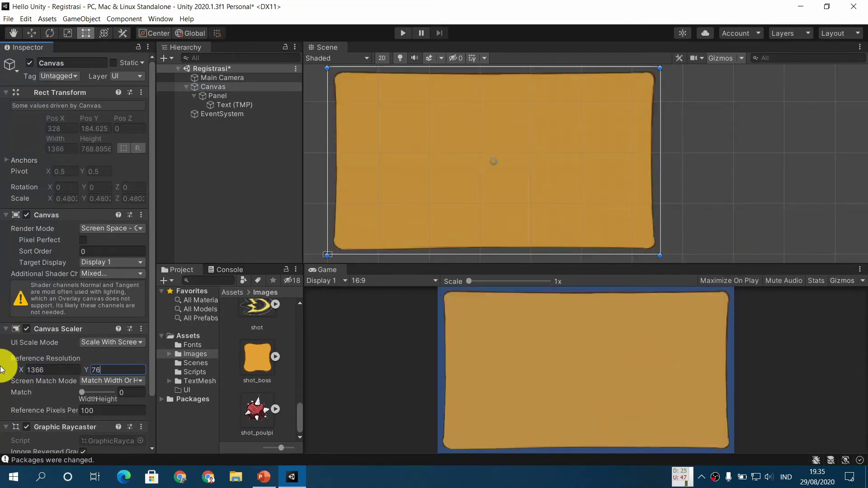
Step: Move the Text (TMP) box down inside the panel, centered horizontally just below the panel's upper edge
double_click(240, 104)
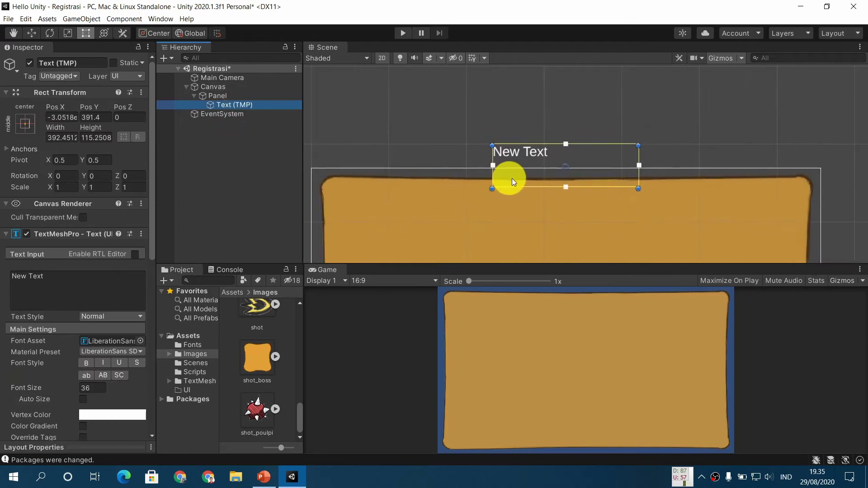
click(540, 159)
drag(541, 158, 531, 212)
middle_drag(663, 224, 640, 147)
mouse_move(525, 151)
mouse_down()
mouse_move(535, 147)
mouse_move(512, 161)
mouse_up()
Step: Replace the content of the Text (TMP) object with REGISTRASI
scroll(70, 174, down, 10)
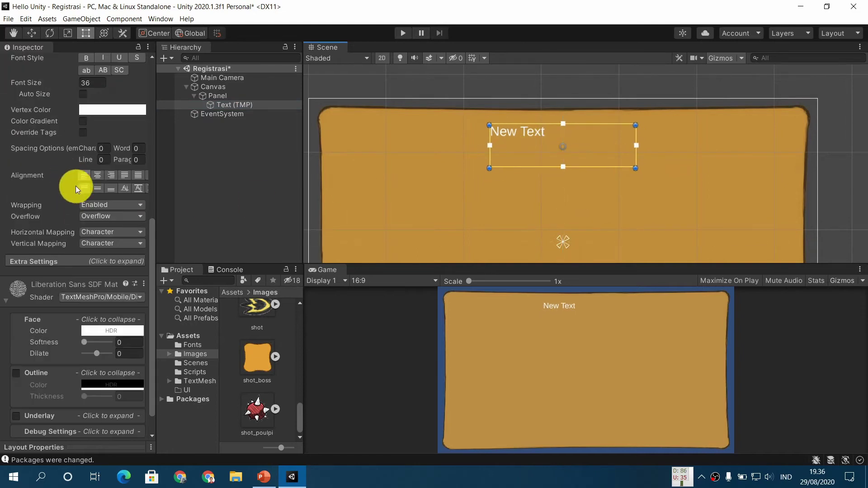
scroll(74, 187, up, 8)
drag(73, 188, 2, 180)
text(REGISTRASI)
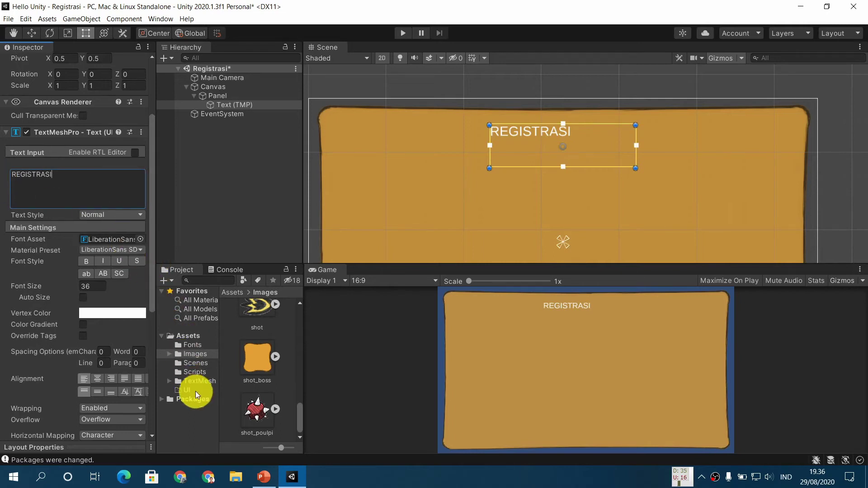
Step: Assign the Jolly Rainbow font asset from the Fonts folder to the REGISTRASI title and center its text horizontally
click(202, 347)
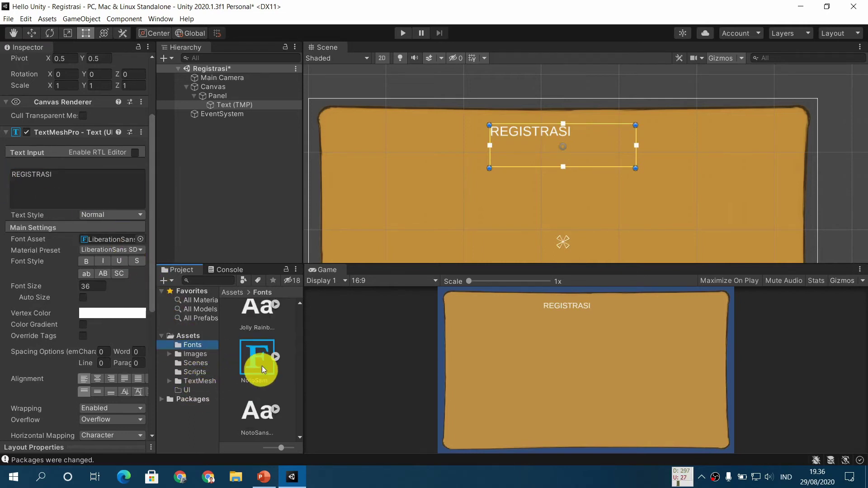
scroll(267, 345, down, 2)
scroll(267, 371, up, 2)
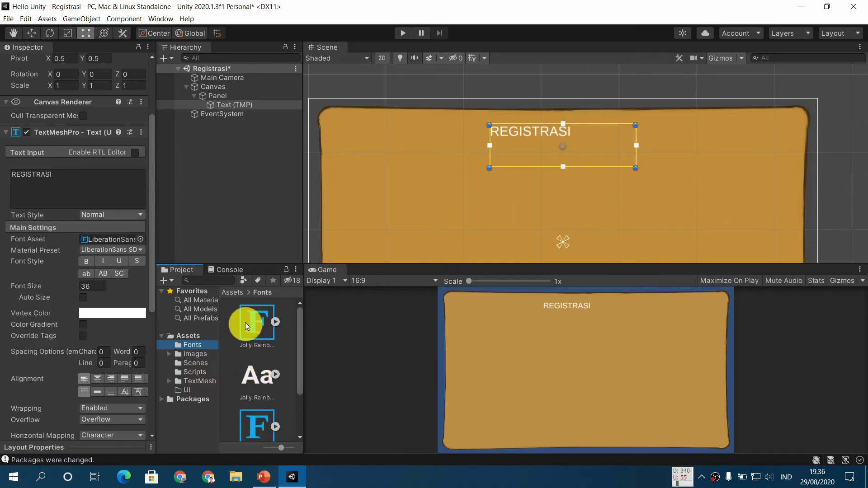
drag(256, 324, 116, 236)
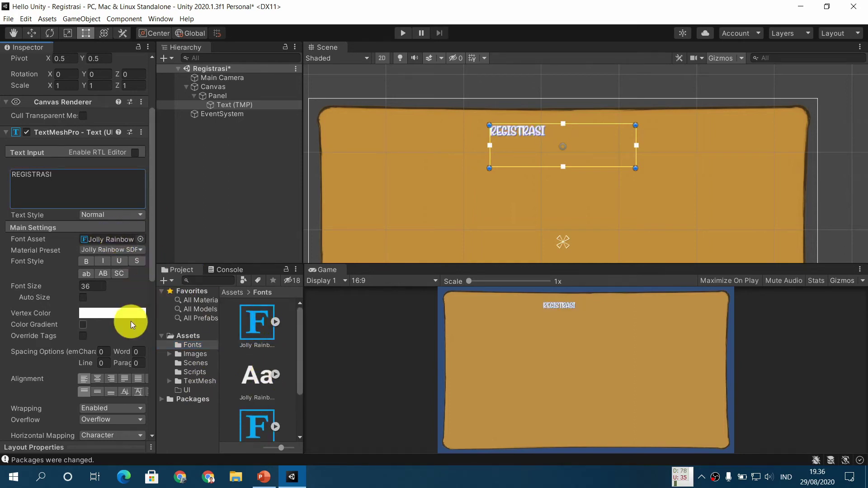
click(99, 380)
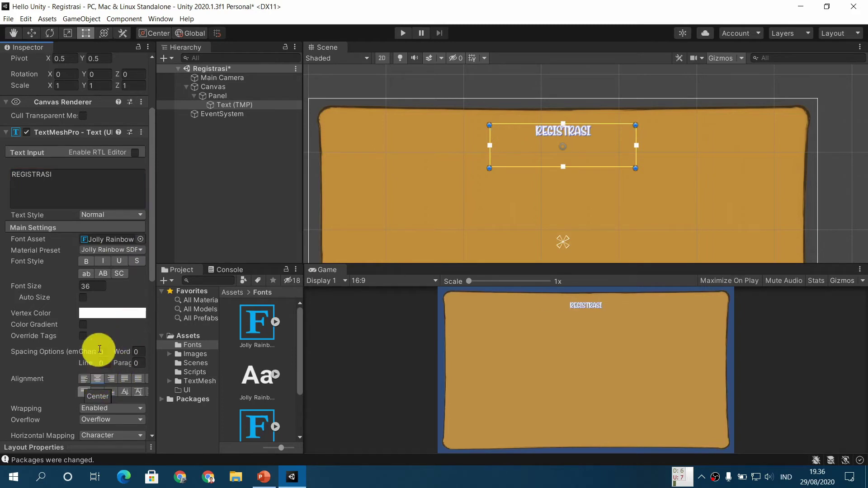
Step: Set the title's font size to 72 and nudge the title slightly upward on the panel
click(44, 286)
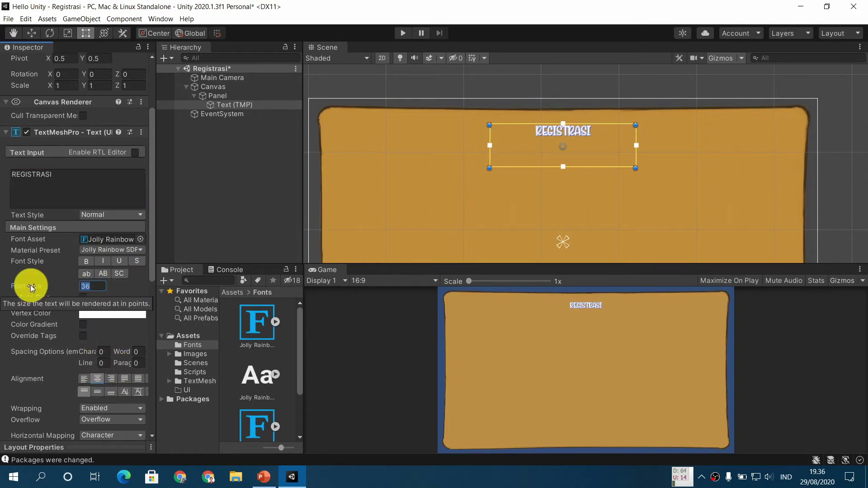
text(72)
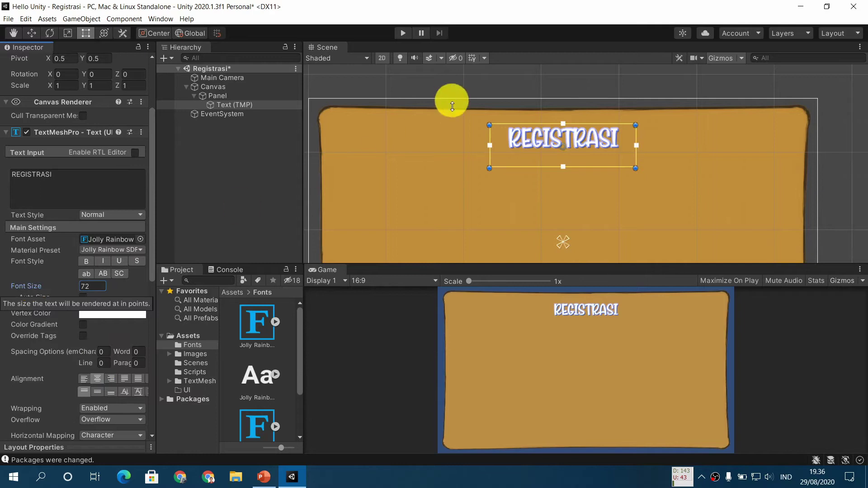
click(587, 142)
drag(587, 142, 585, 141)
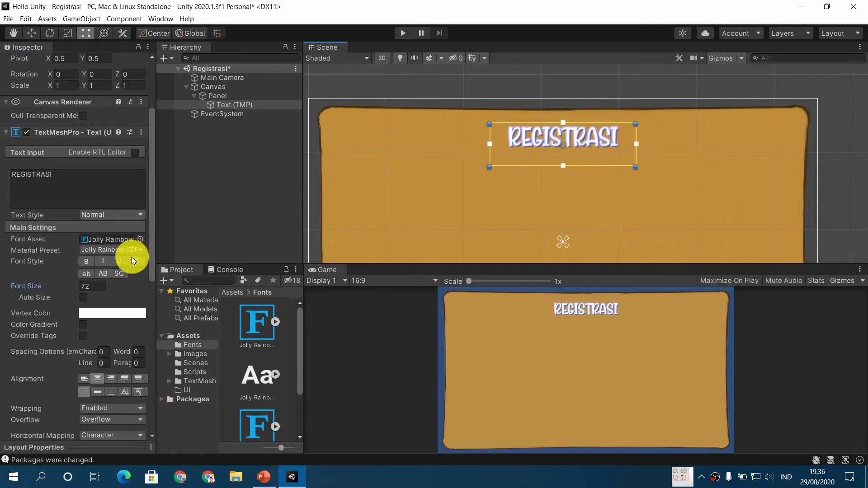
Step: Try character spacings of 1 and 2 on the title text, and set the spacing to 10
scroll(27, 291, down, 3)
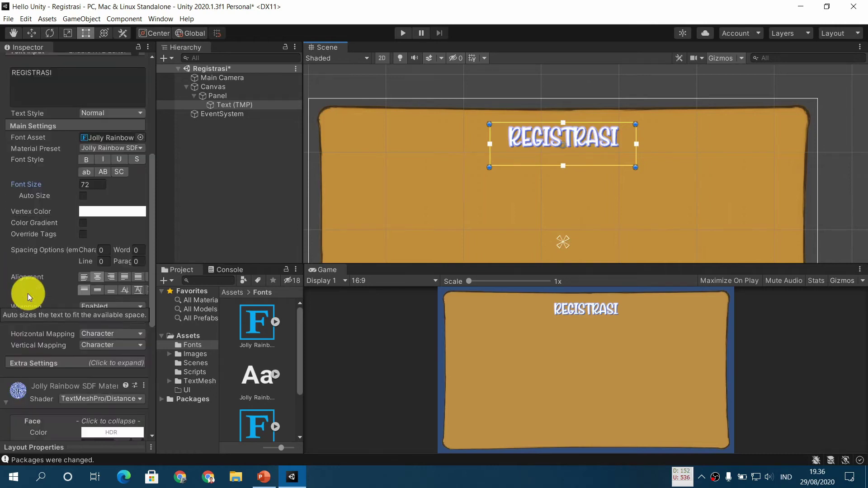
click(103, 250)
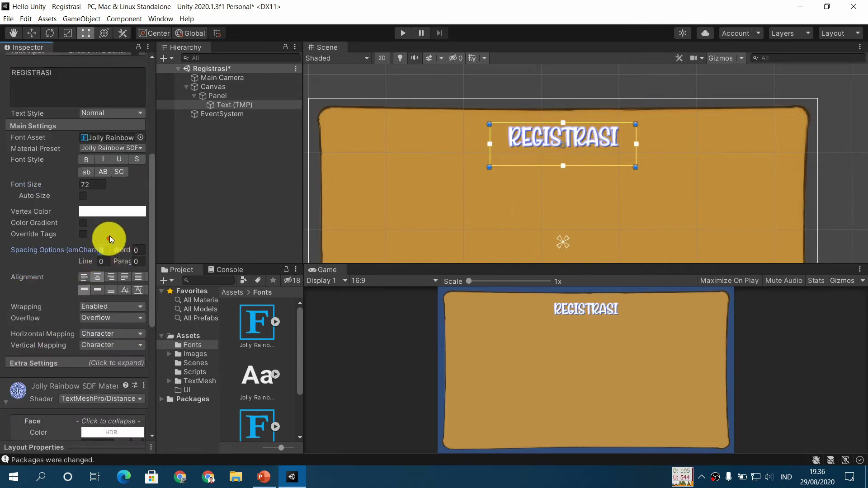
text(1)
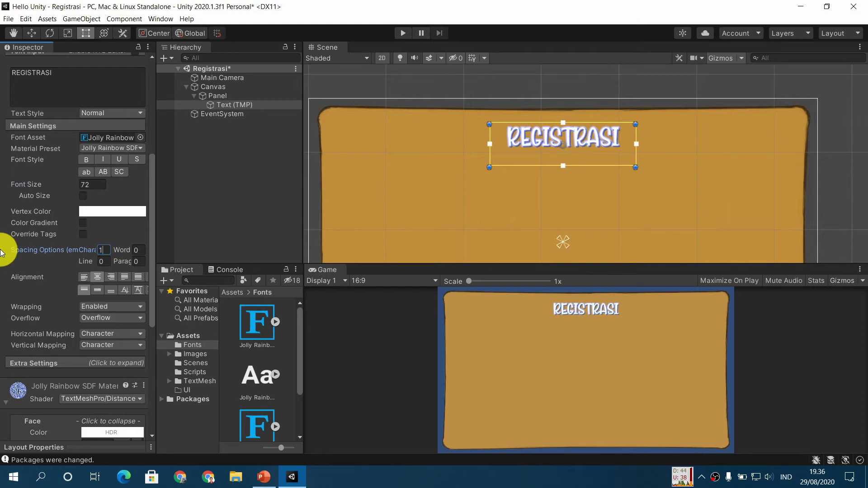
key(BackSpace)
text(2)
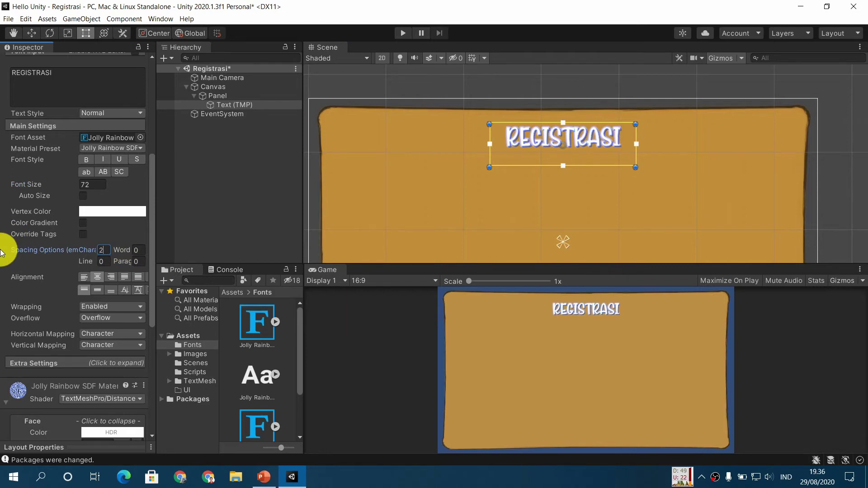
key(BackSpace)
text(10)
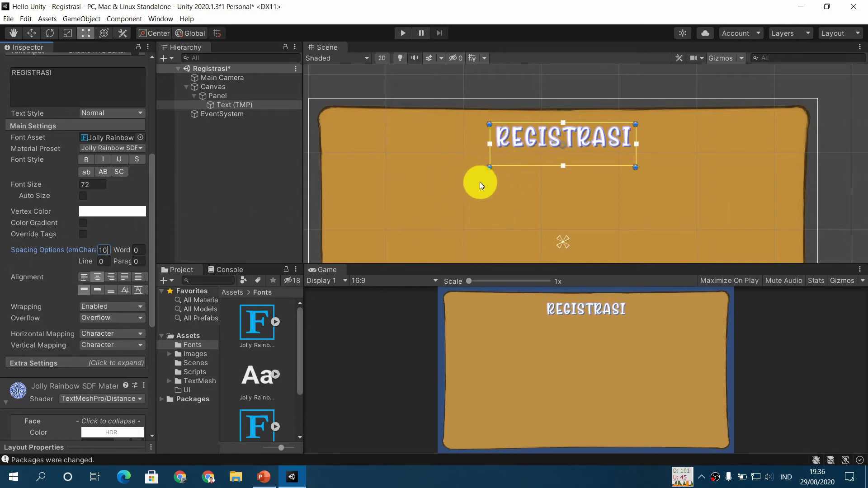
Step: Check the form design on the PowerPoint slide, and raise the lower edge of the title's text box closer to the lettering
click(264, 477)
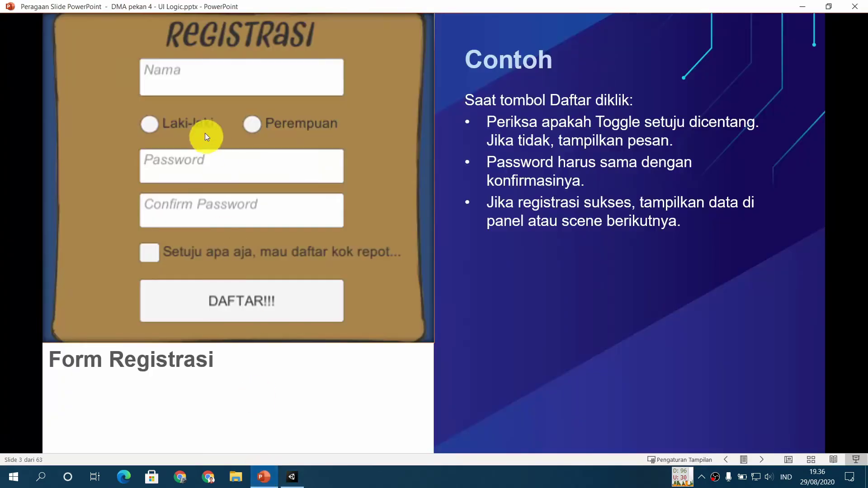
click(291, 475)
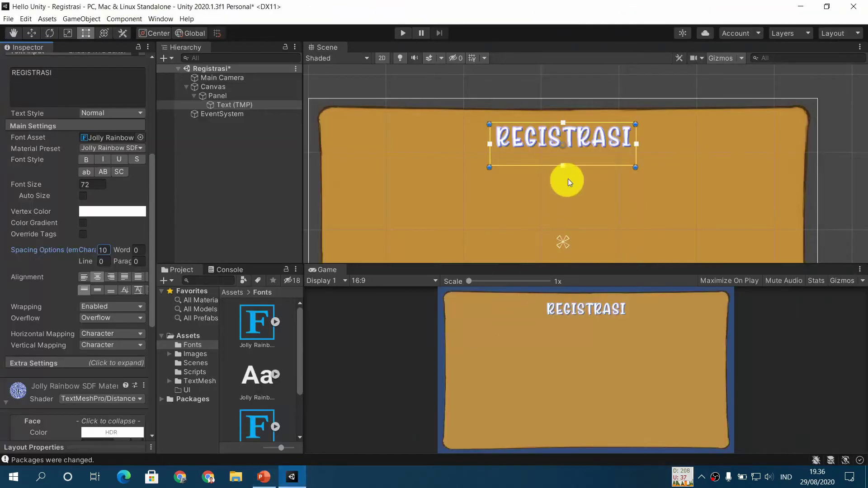
drag(578, 168, 579, 155)
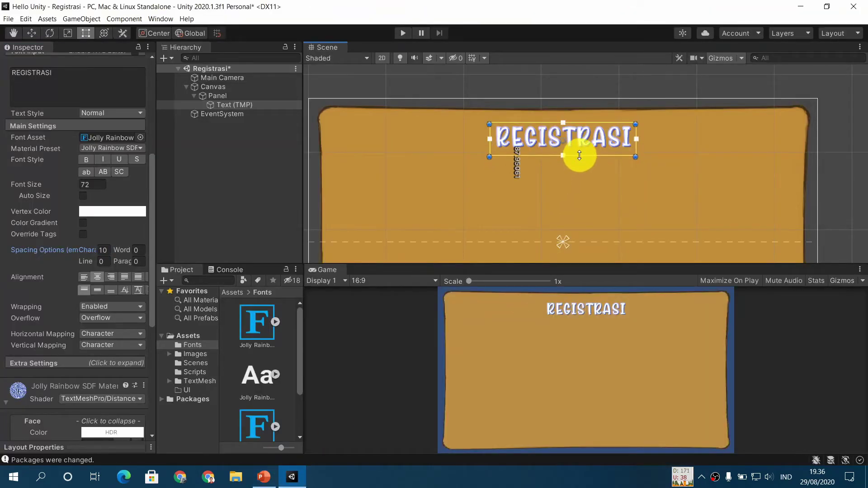
Step: Add a TextMeshPro input field as a child of the Panel, centered below the title at about Y 156, sized about 392 by 60
click(226, 97)
right_click(227, 99)
mouse_move(275, 274)
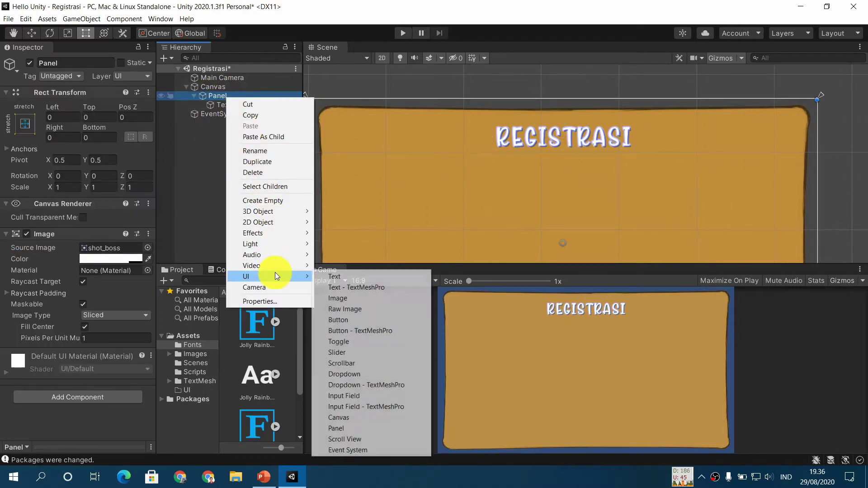
click(362, 407)
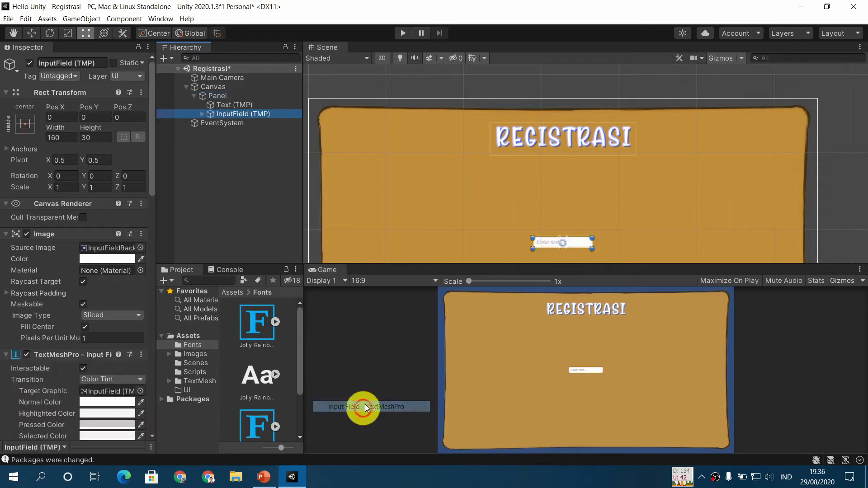
drag(583, 243, 492, 185)
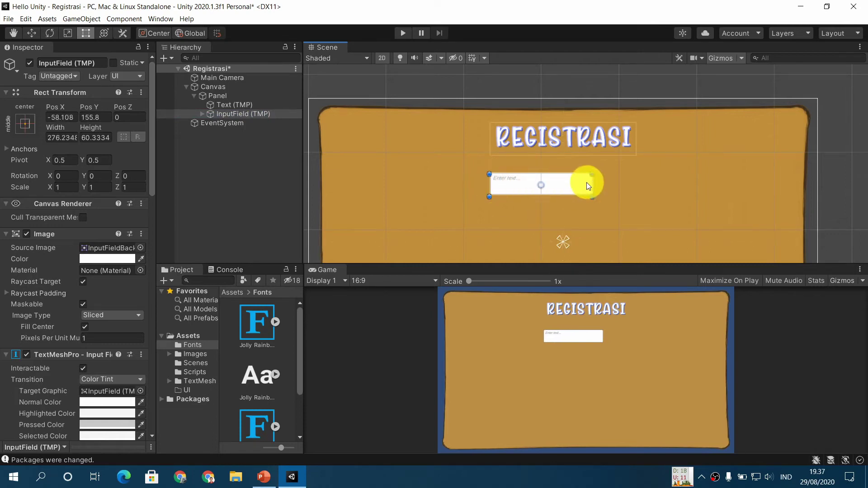
drag(591, 183, 636, 183)
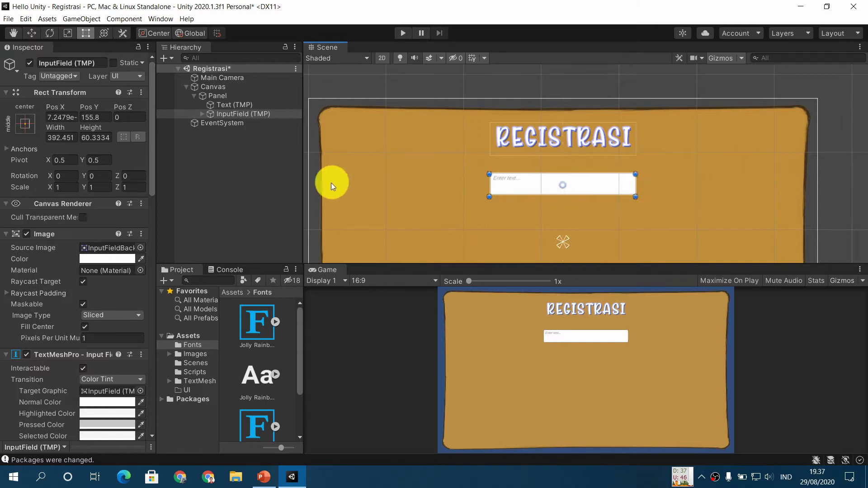
Step: Rename the input field object as Input Nama
click(96, 63)
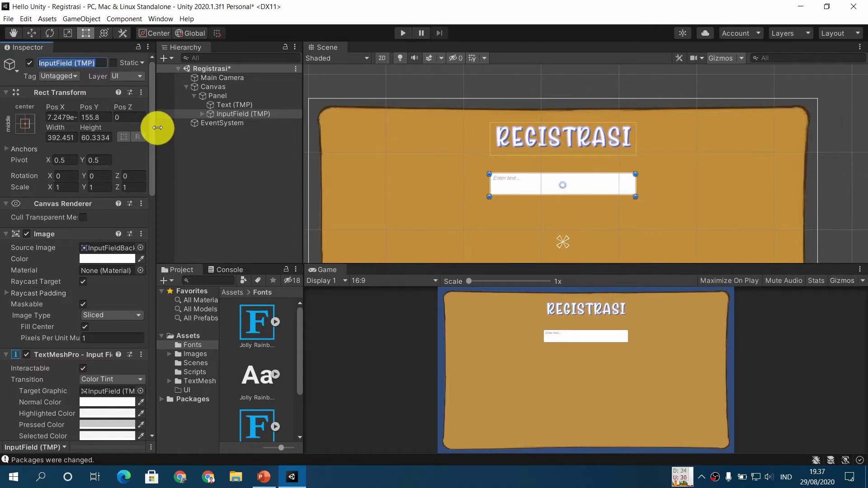
text(Input Nama)
key(Return)
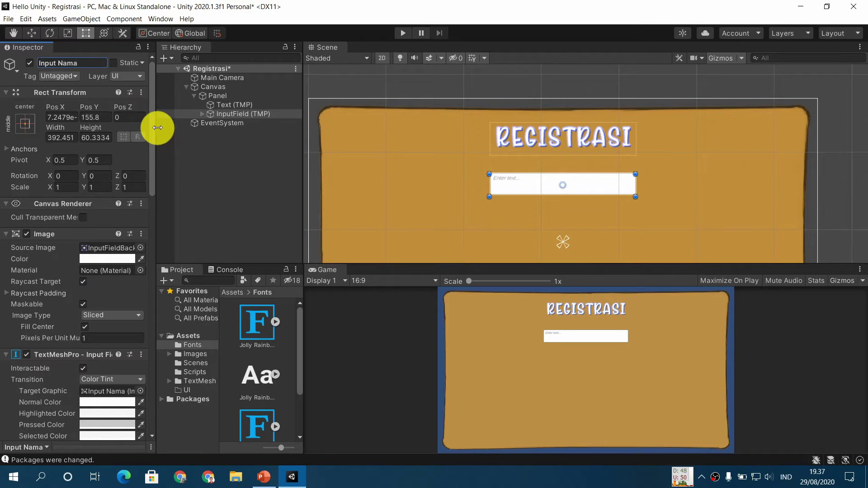
Step: Try font size 24 on the Placeholder and Text objects inside Input Nama together, and set their font size to 36
scroll(45, 289, down, 3)
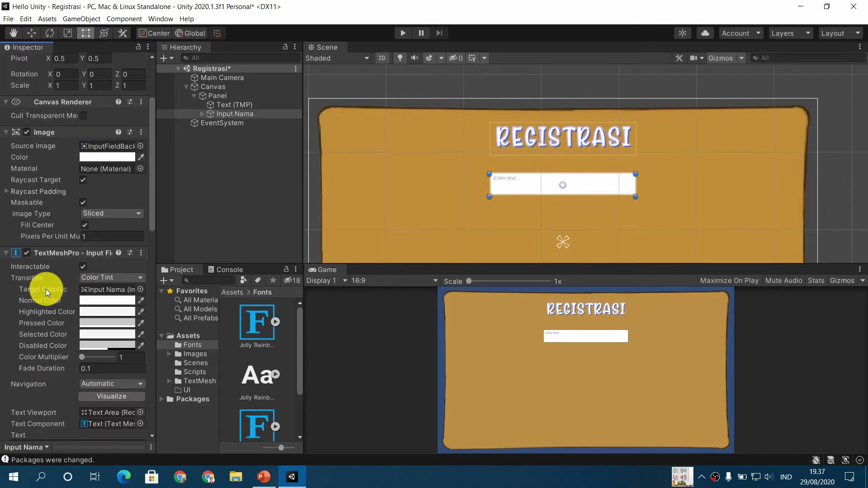
scroll(47, 283, up, 3)
scroll(64, 235, down, 3)
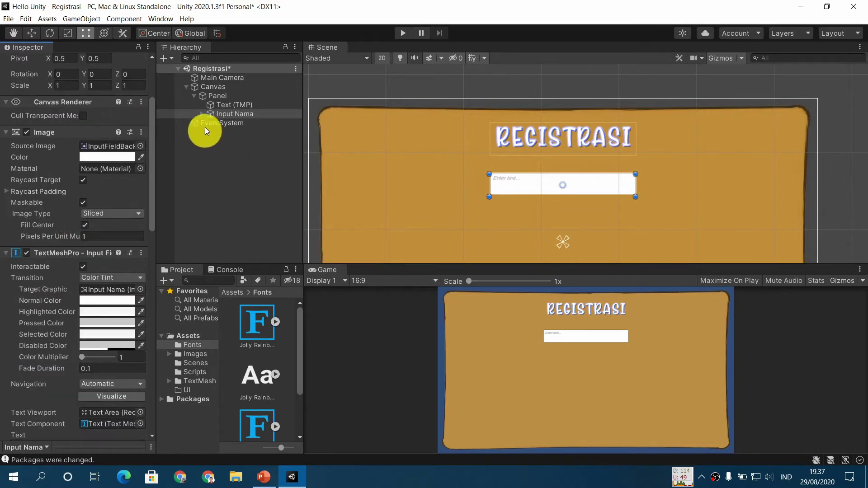
click(202, 115)
click(238, 121)
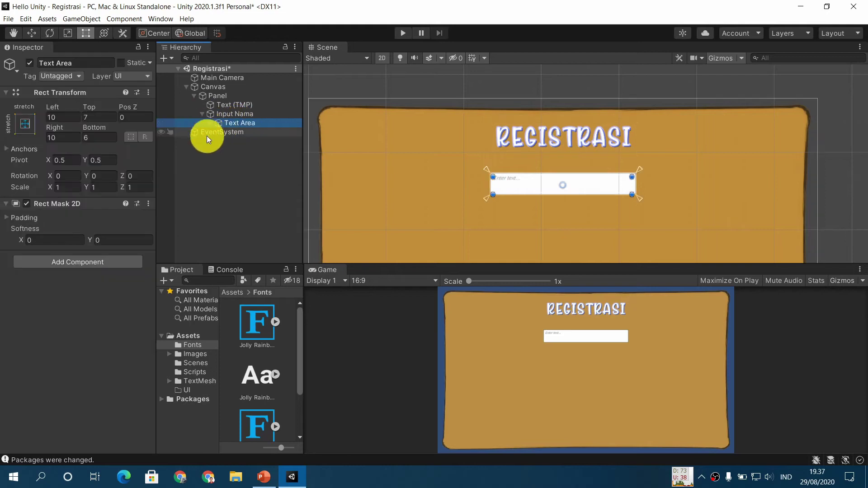
click(209, 124)
click(261, 133)
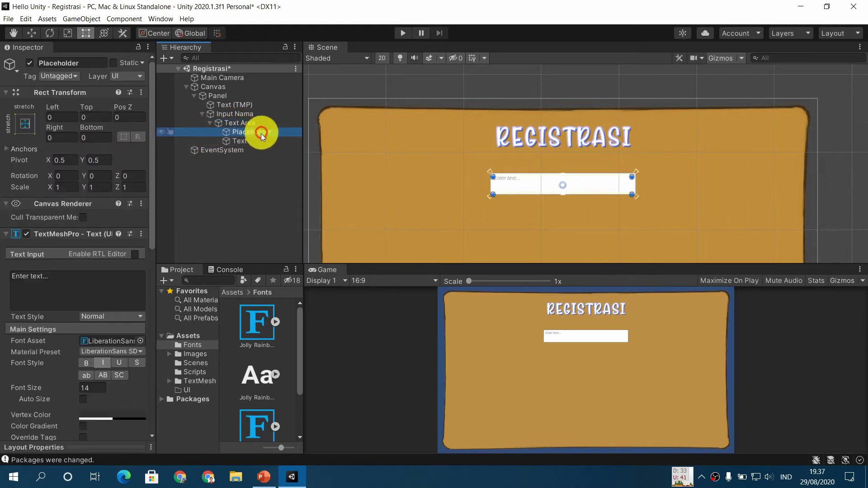
ctrl+click(267, 143)
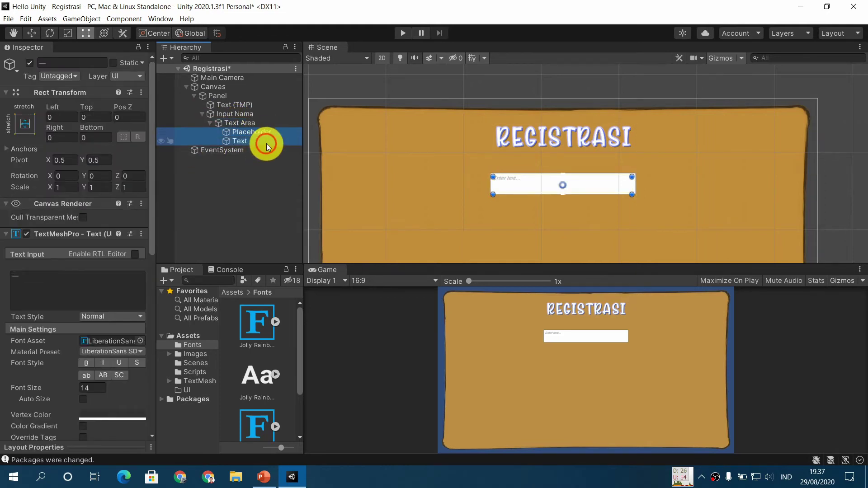
click(93, 389)
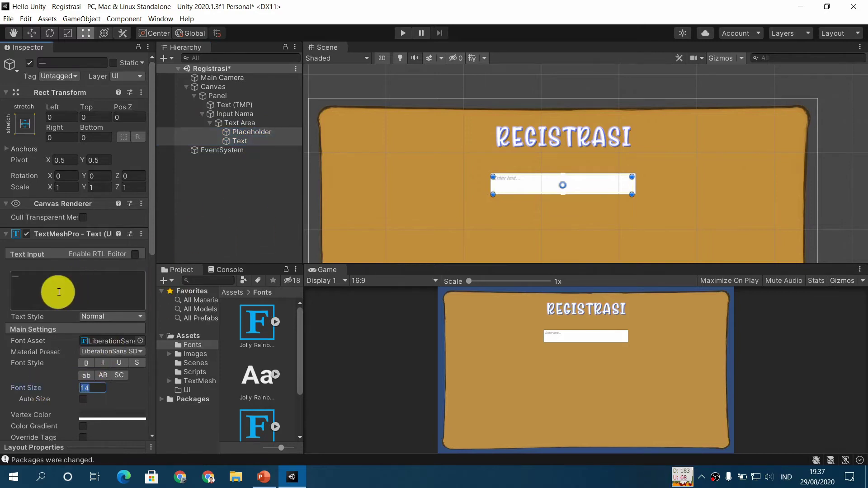
scroll(59, 292, down, 5)
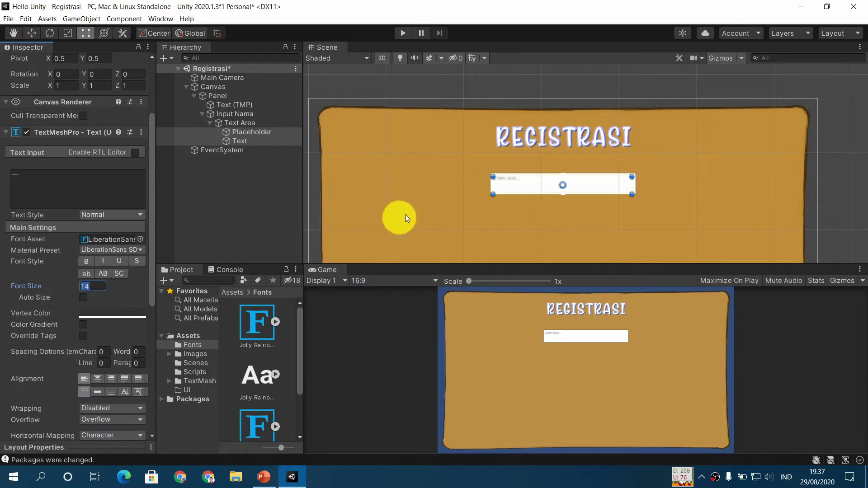
text(24)
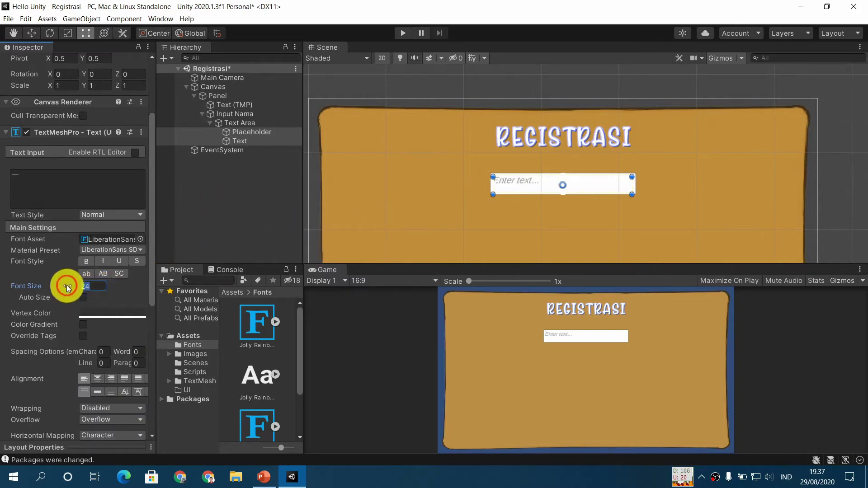
click(43, 286)
text(36)
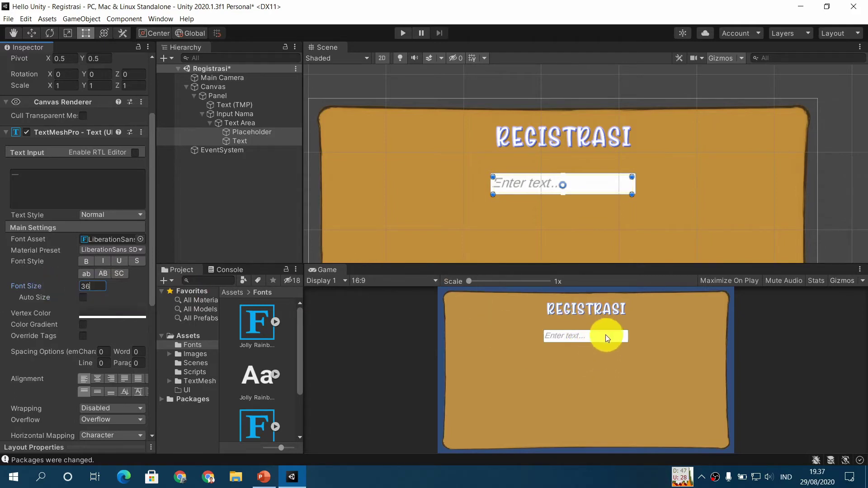
click(684, 202)
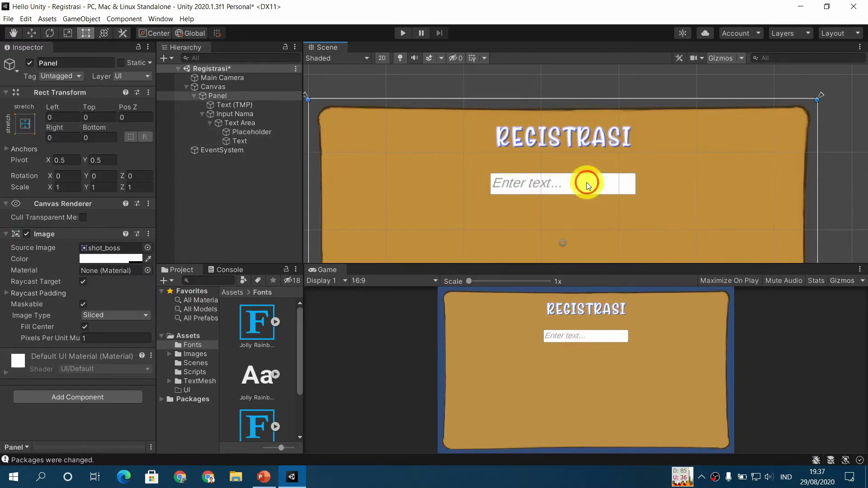
Step: Check the name field's wording on the PowerPoint slide, and change Input Nama's placeholder text to Nama
click(587, 183)
click(264, 477)
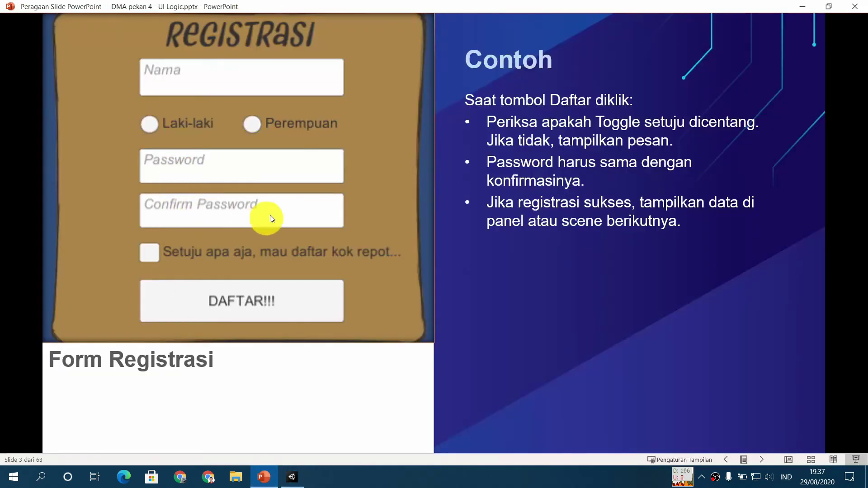
click(293, 477)
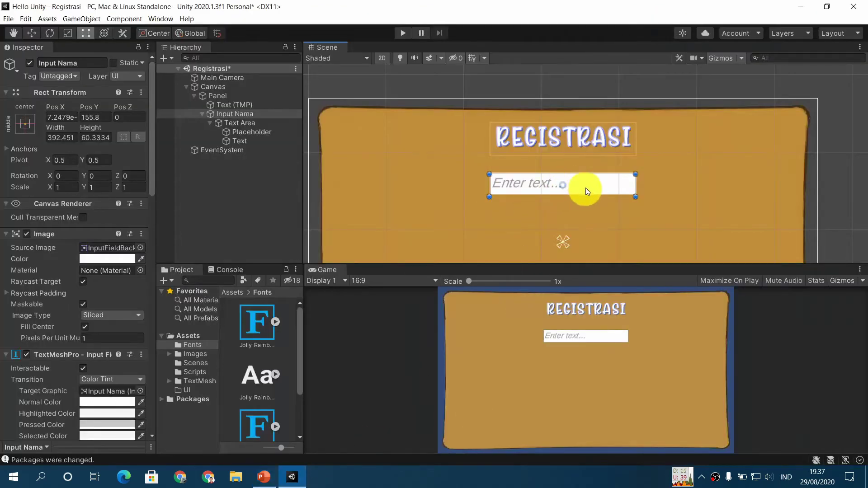
click(252, 132)
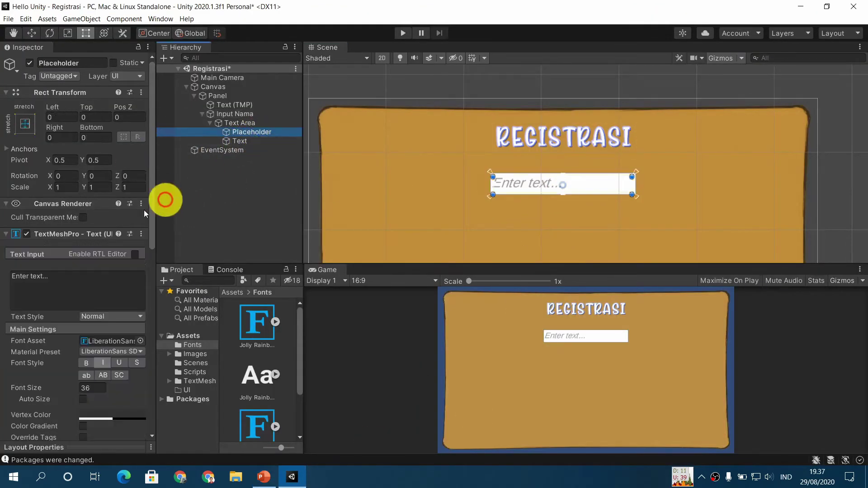
drag(68, 276, 2, 281)
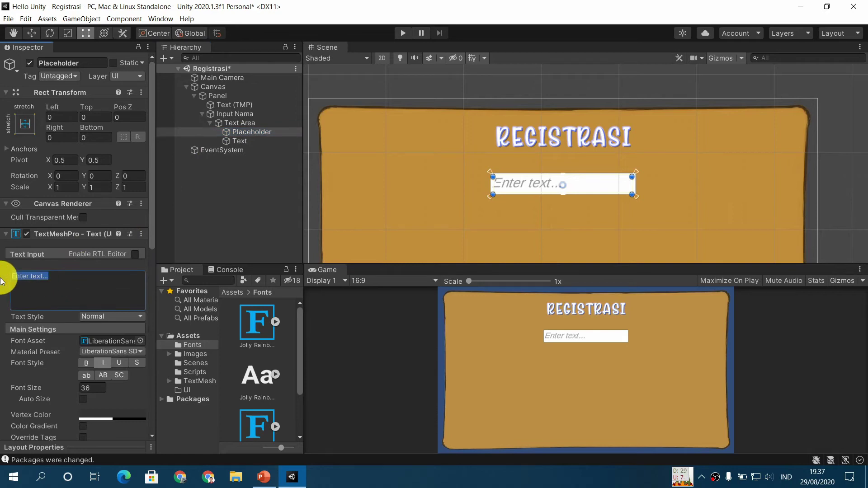
text(Nama)
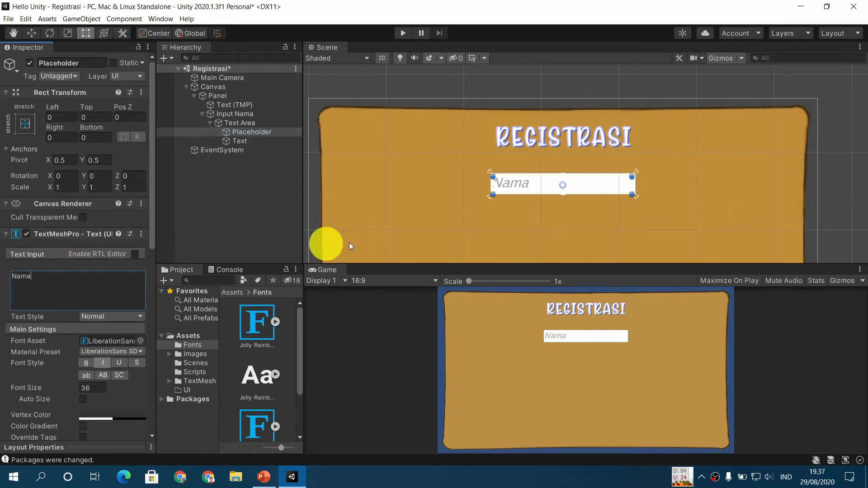
click(393, 199)
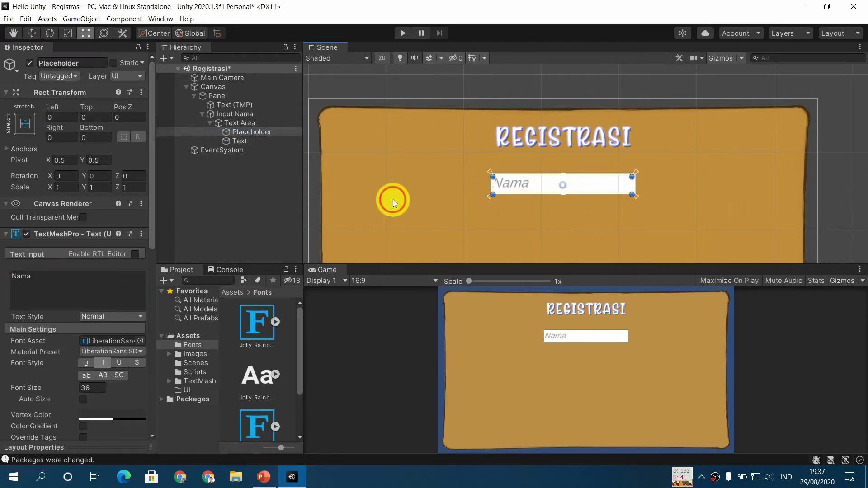
Step: Check the form's next element on the PowerPoint slide, and add a UI Toggle as a child of the Panel
click(264, 477)
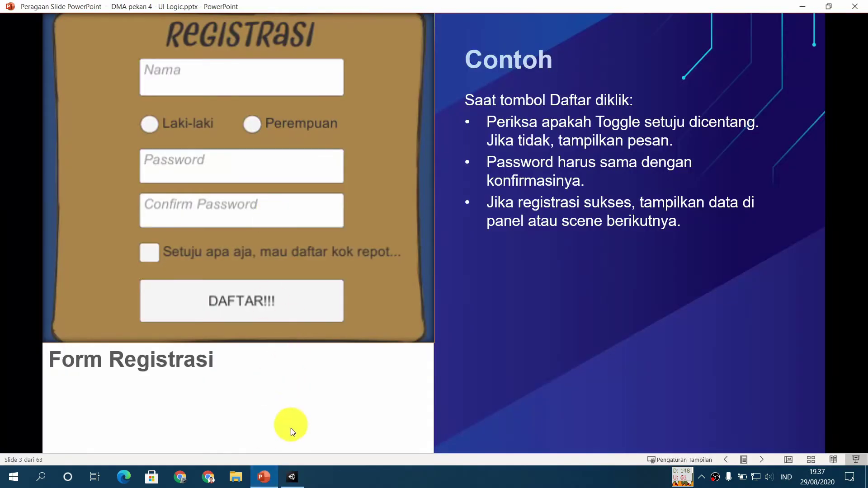
click(292, 477)
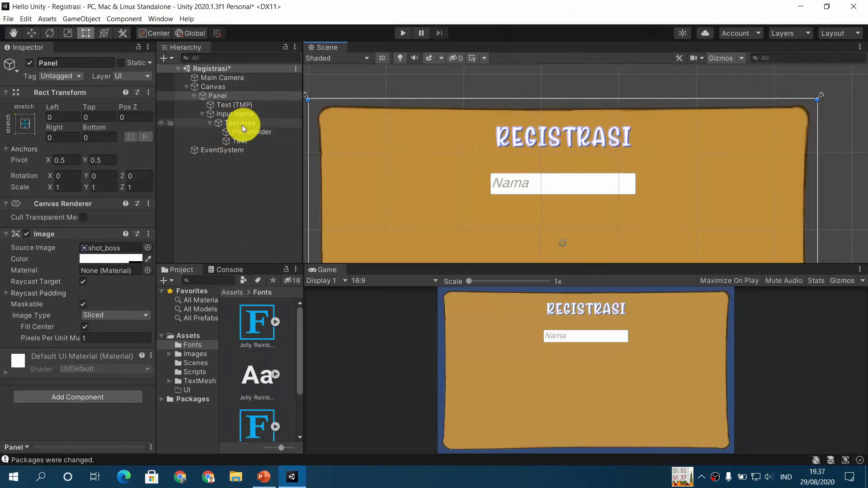
click(202, 114)
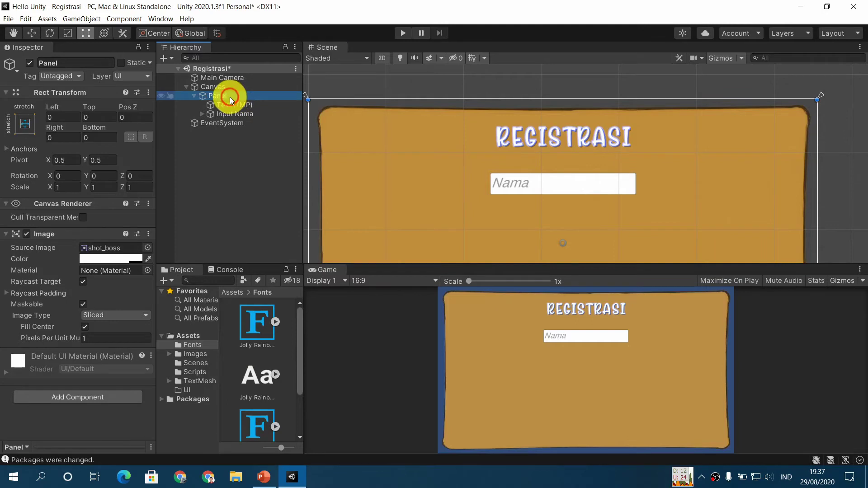
right_click(230, 97)
mouse_move(301, 276)
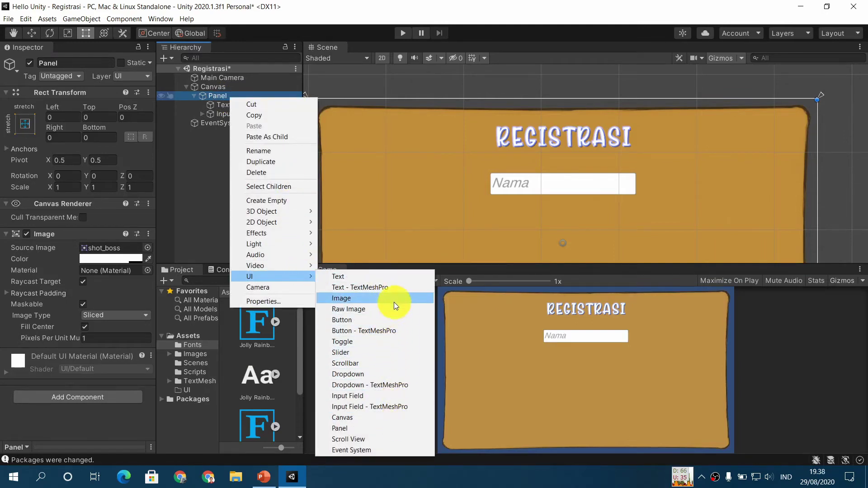
click(395, 340)
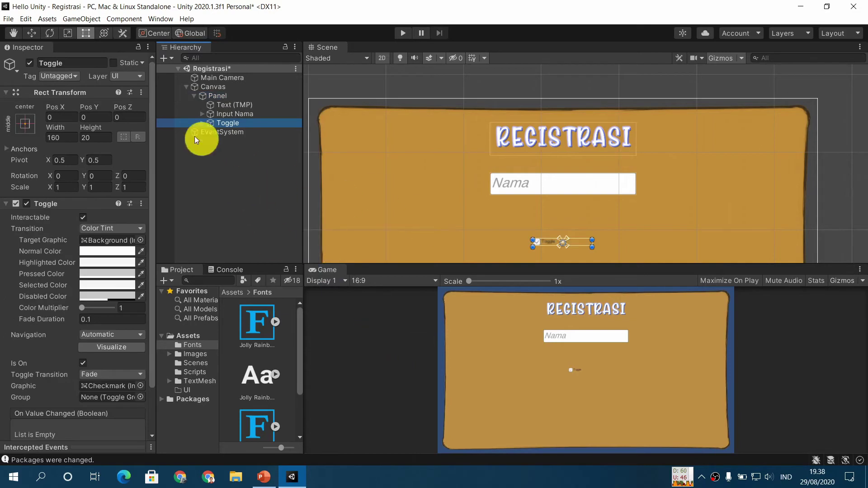
Step: Inspect the Toggle's child objects and Label, and set the Toggle's X and Y scale to 3
click(203, 123)
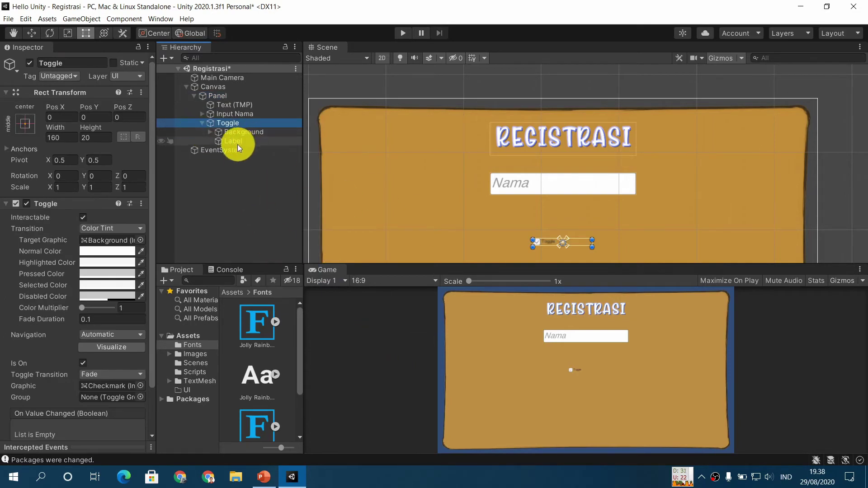
click(238, 142)
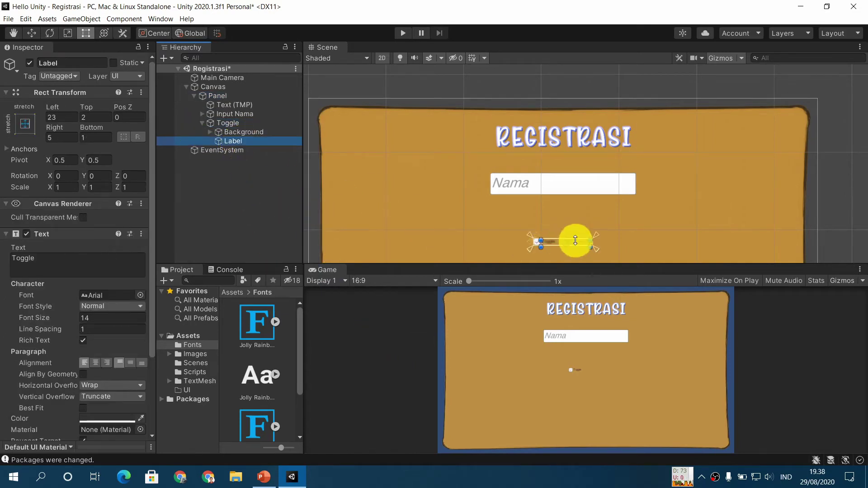
click(234, 125)
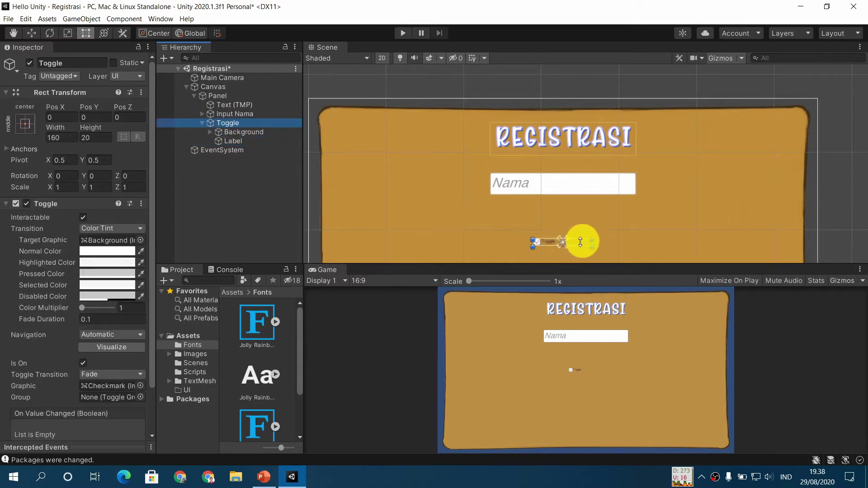
click(534, 239)
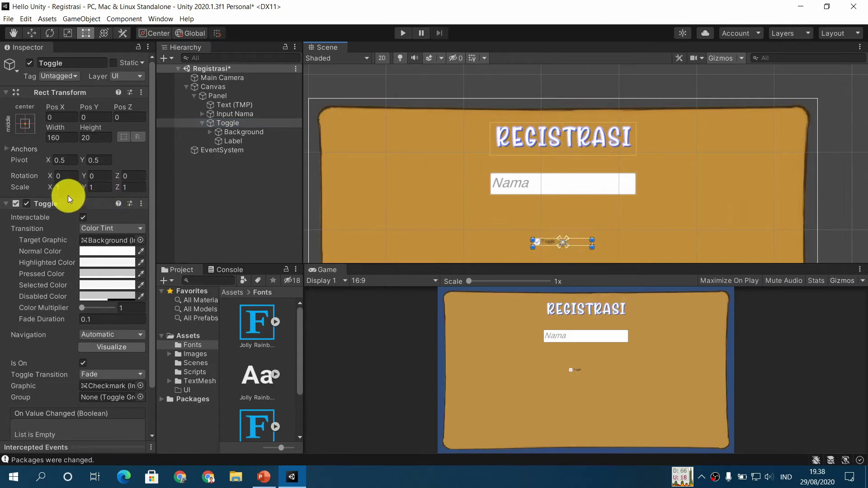
click(21, 185)
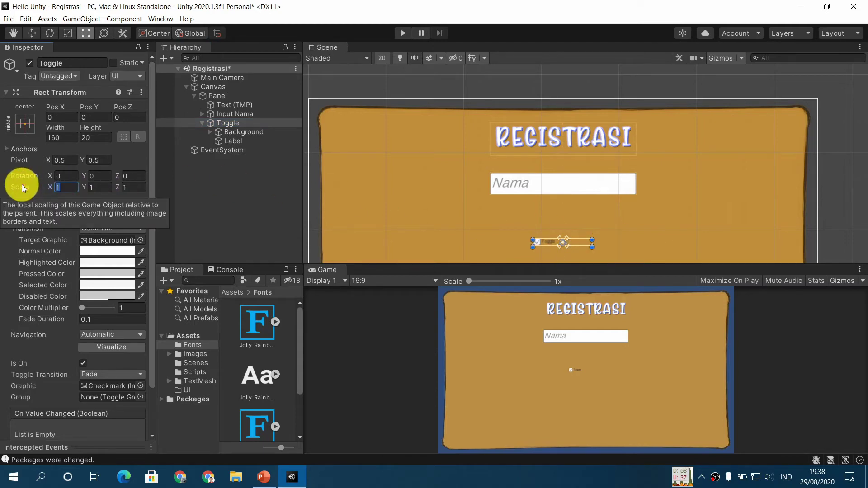
text(3)
key(Tab)
text(3)
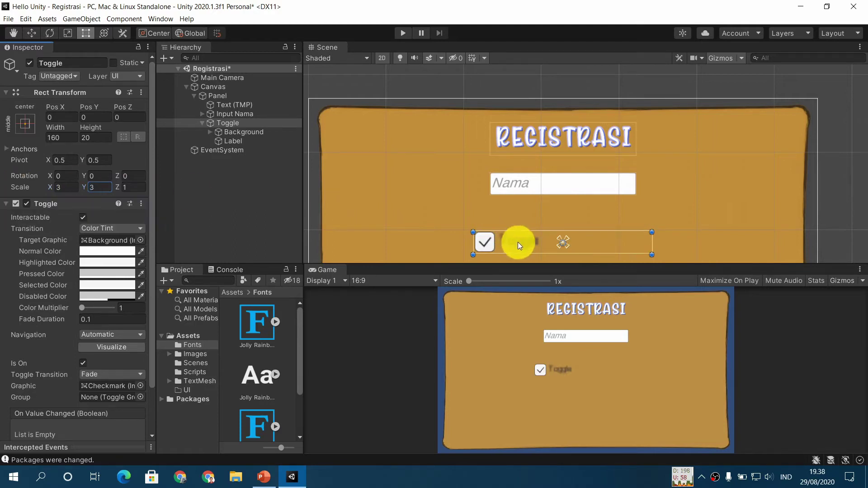
Step: Compare with the slide's layout and place the Toggle just below the name field, at about X -155, Y 75
drag(527, 244, 526, 224)
click(263, 477)
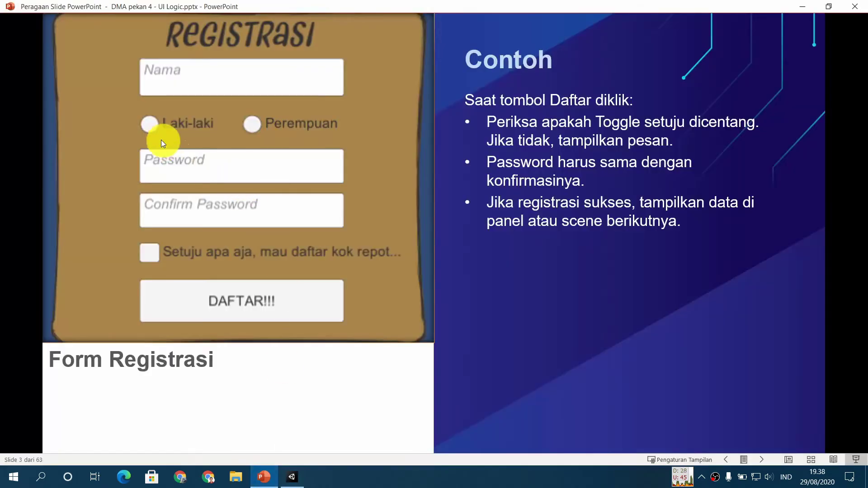
click(292, 476)
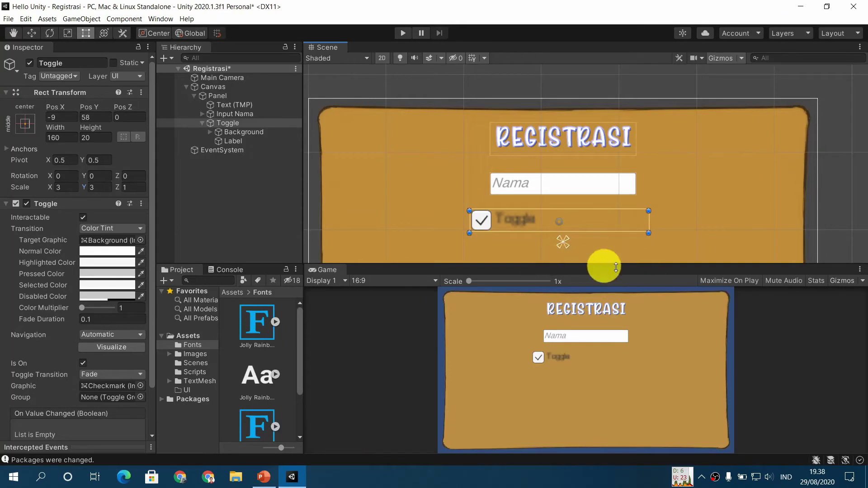
drag(607, 221, 551, 216)
Step: Set the X and Y scale of the Toggle's Label to 1/3 to counter the parent's enlargement
click(233, 141)
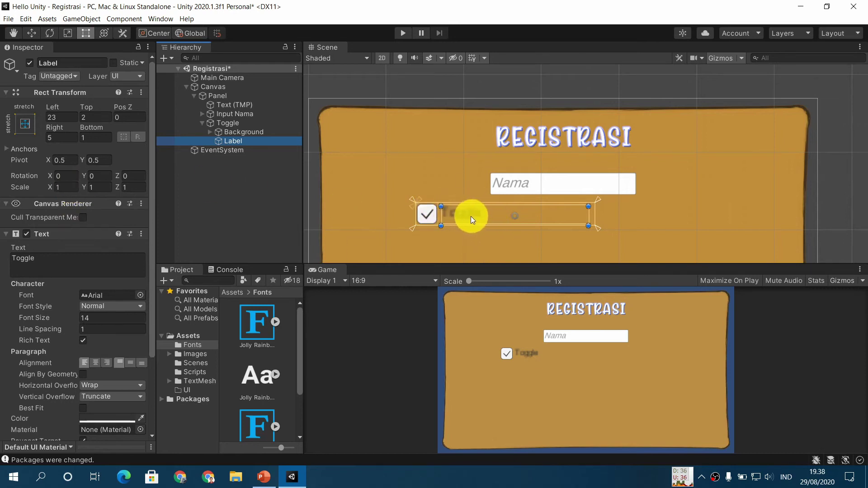
click(242, 124)
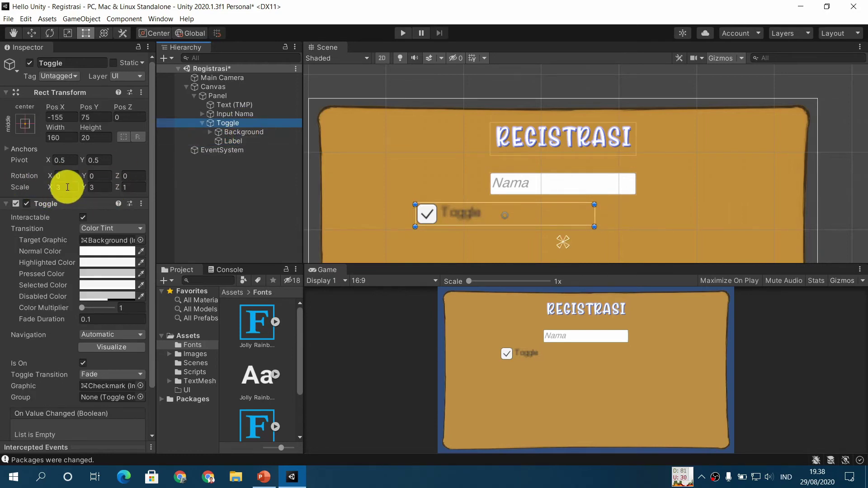
click(259, 141)
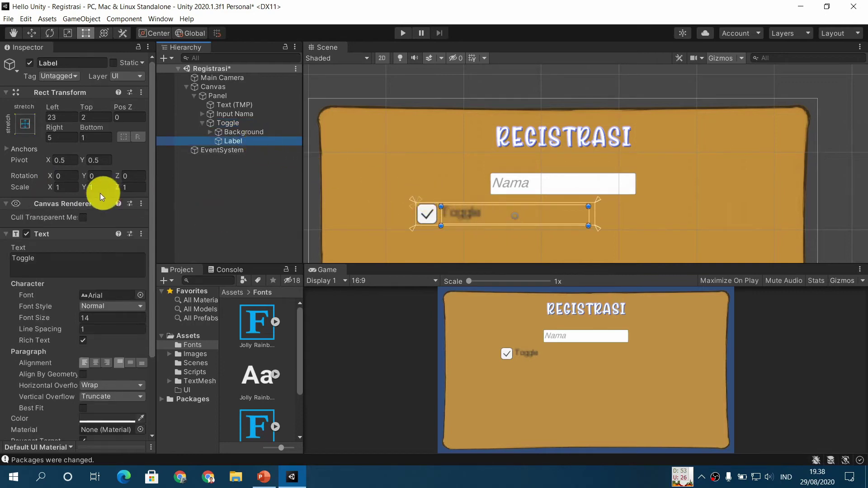
click(74, 185)
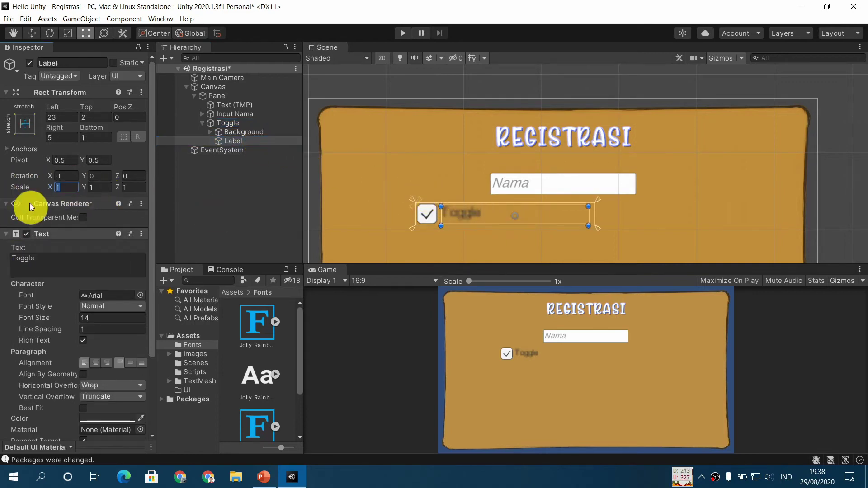
text(1/3)
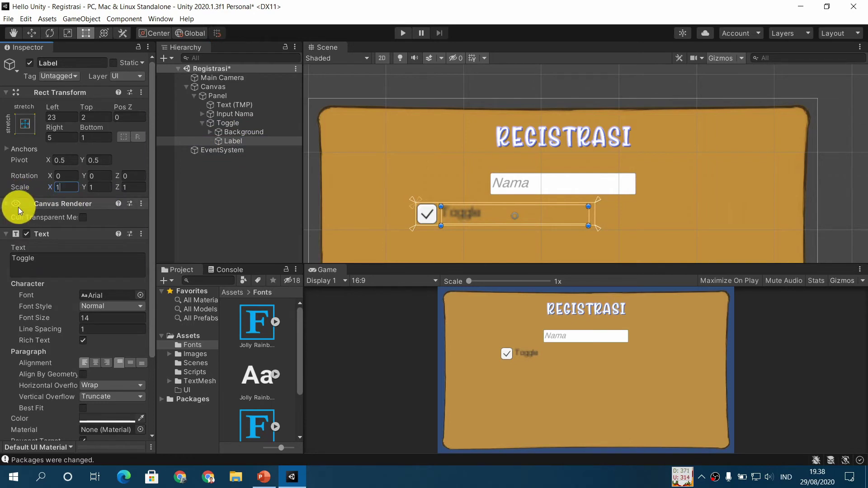
key(Tab)
text(1/3)
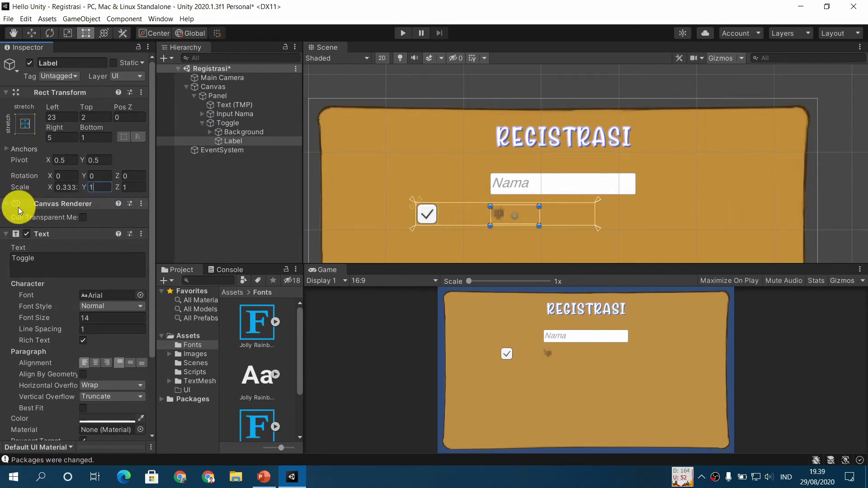
Step: Stretch the Label's box to span from the checkbox's right edge to the Toggle's right edge
key(Tab)
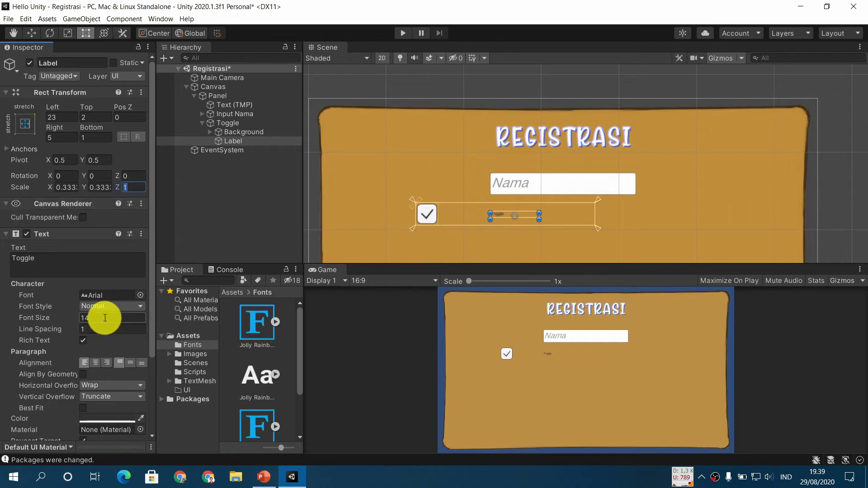
click(42, 318)
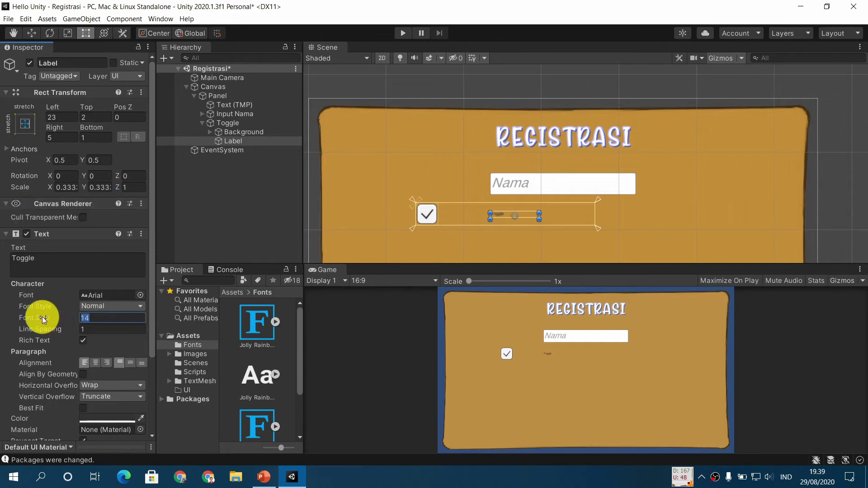
mouse_move(490, 213)
mouse_down()
mouse_move(442, 204)
mouse_move(487, 212)
mouse_up()
drag(541, 221, 595, 227)
drag(443, 211, 455, 213)
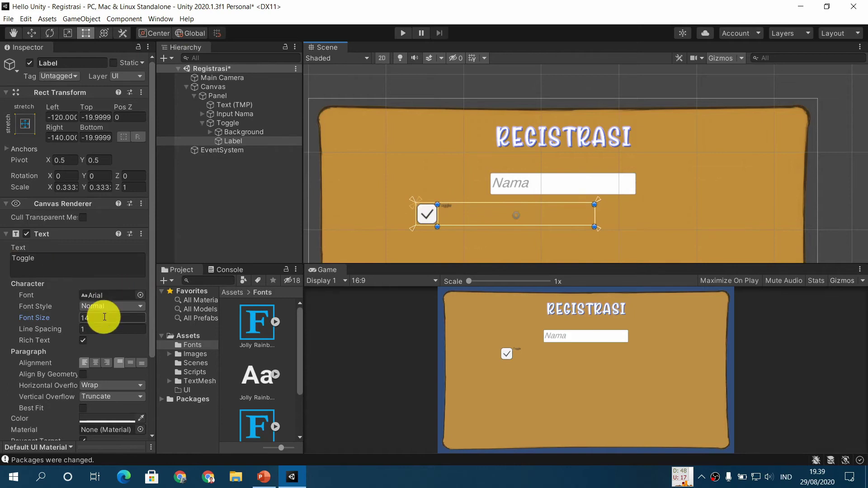
Step: Set the Label's font size to 32, centre its text vertically, and leave a small gap beside the checkbox
click(30, 322)
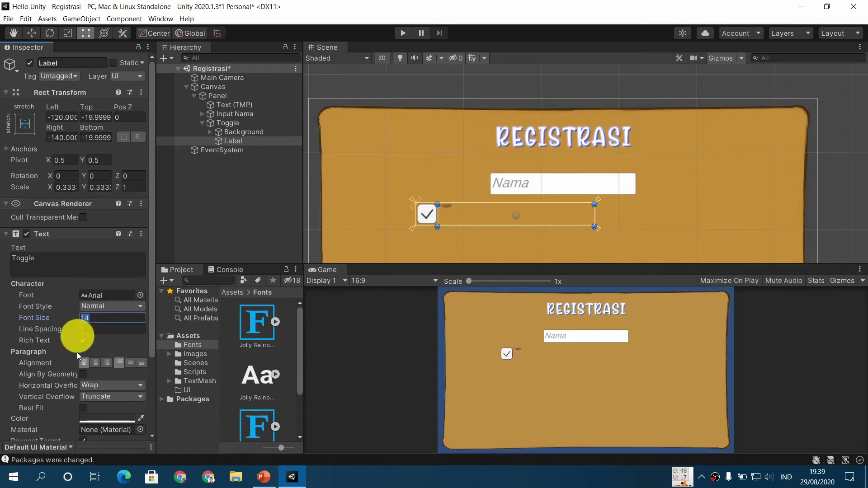
scroll(77, 353, down, 4)
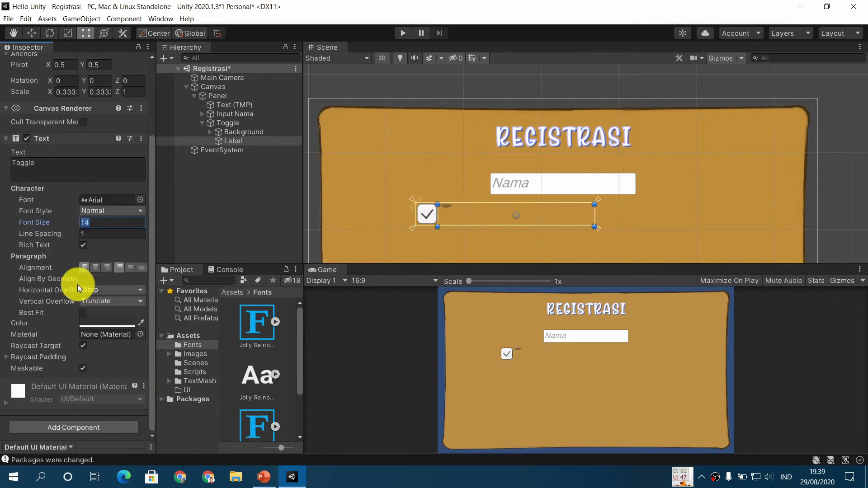
text(32)
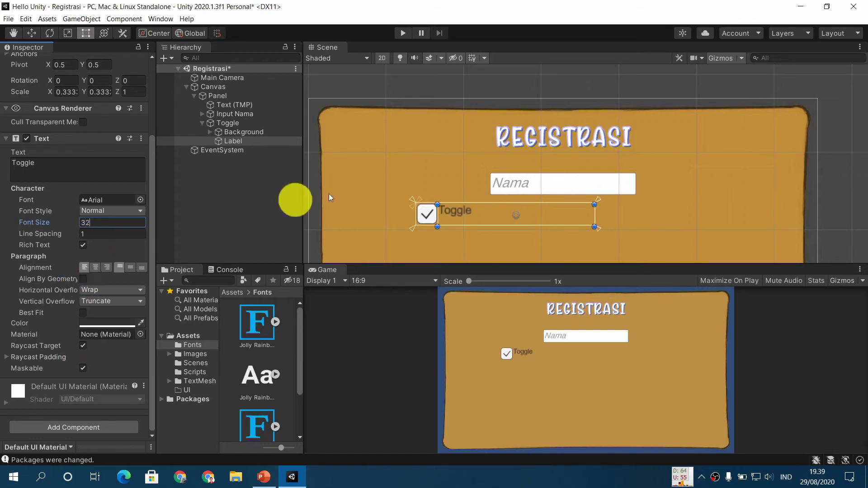
click(129, 269)
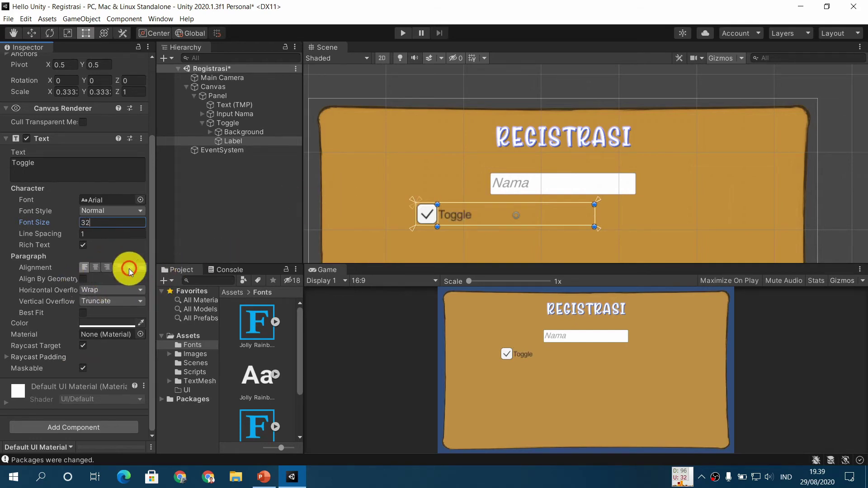
drag(439, 214, 441, 214)
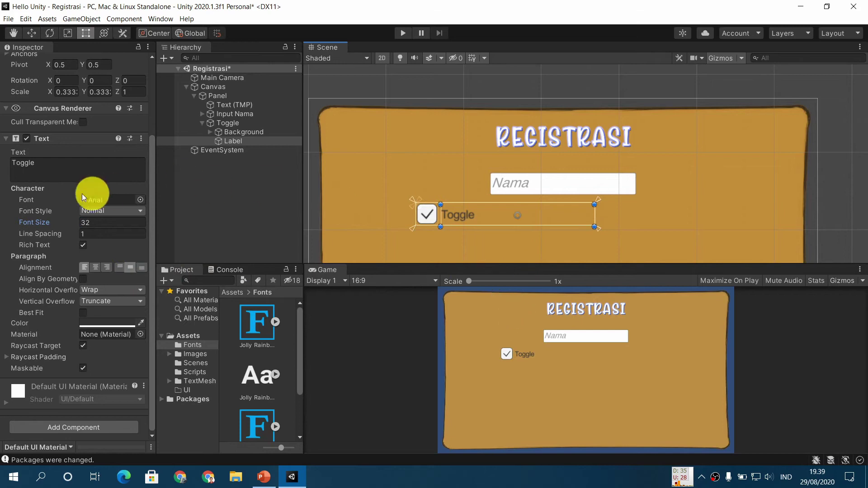
Step: Replace the Label's text with "Laki-laki"
click(70, 166)
key(ctrl+a)
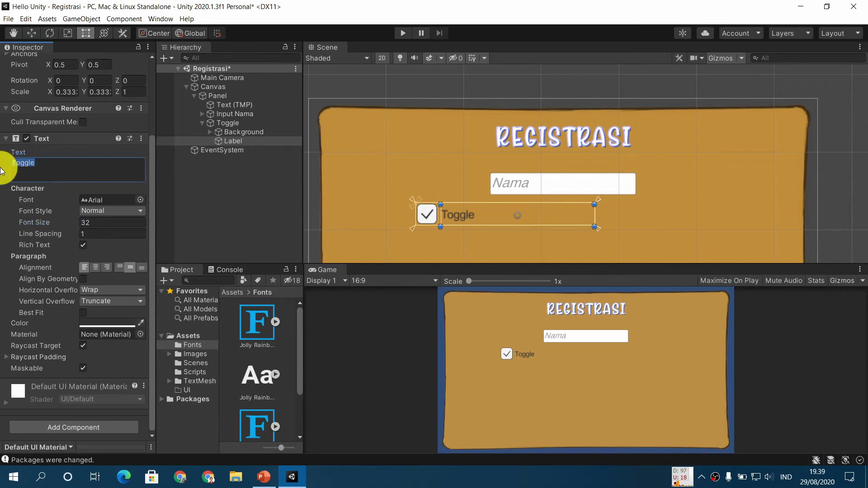
text(Laki)
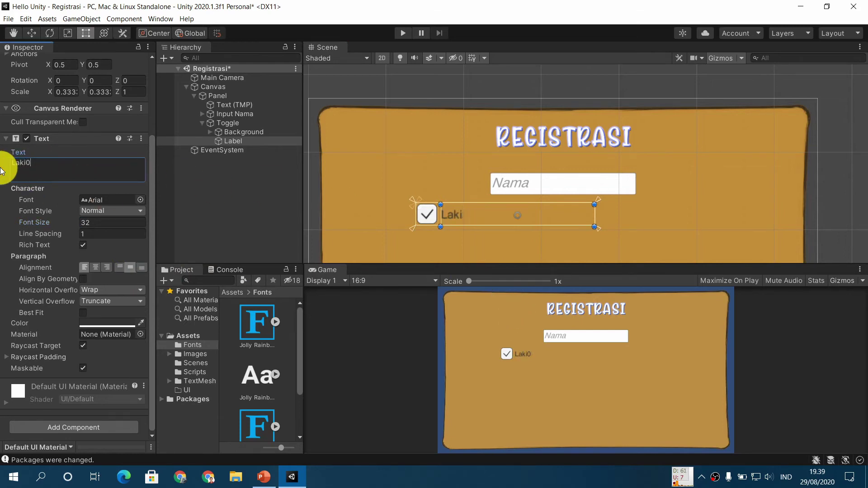
text(-laki)
Step: Rename the Toggle object as "Toggle Pria"
click(224, 123)
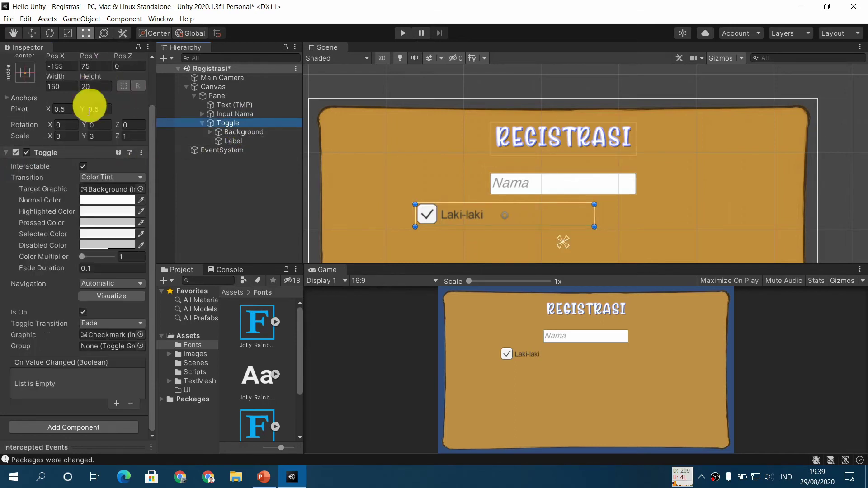
scroll(88, 111, up, 3)
click(96, 63)
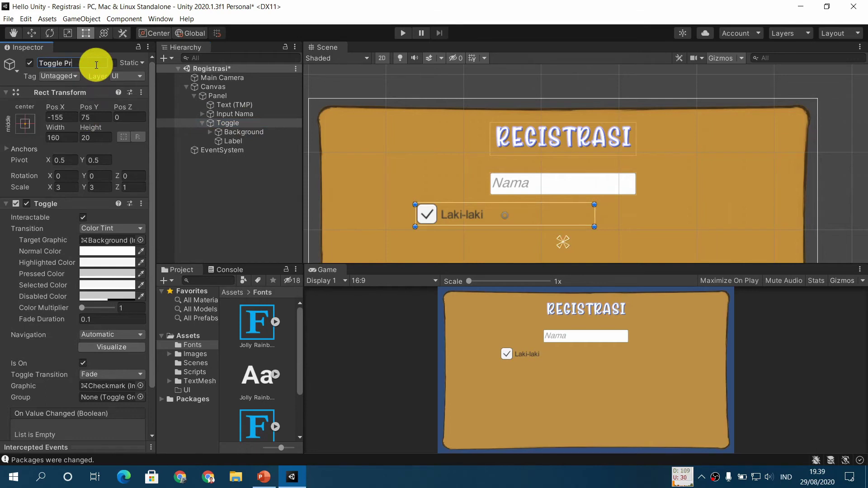
text(Pria)
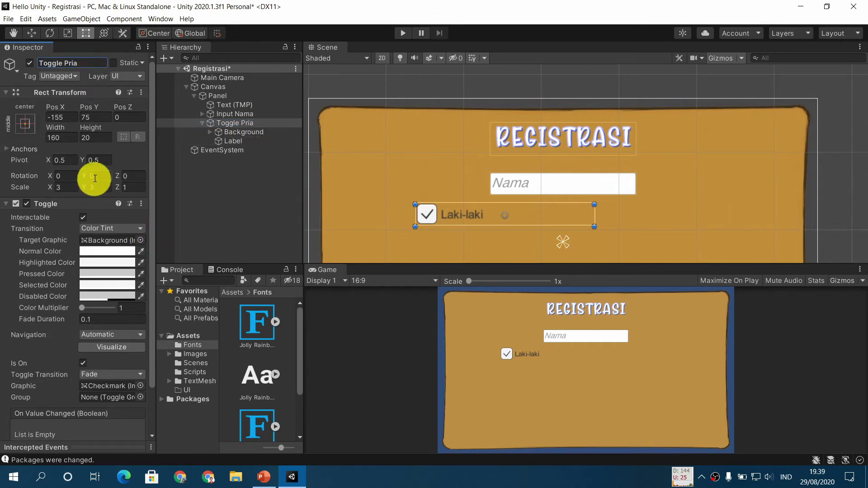
Step: Set the text of Toggle Pria's Label to "Pria"
click(242, 132)
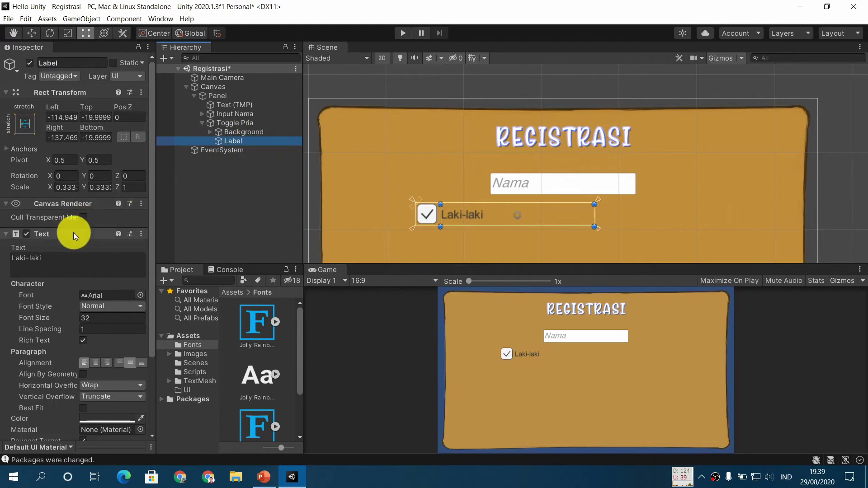
drag(71, 260, 2, 259)
text(Pria)
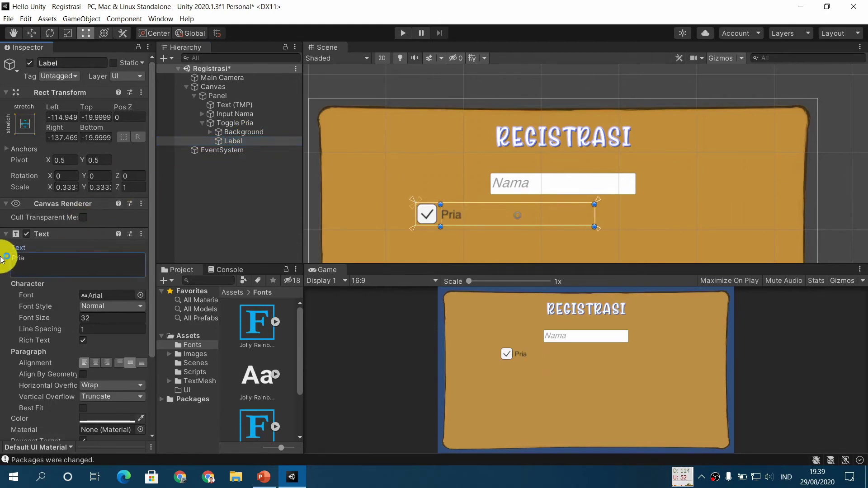
click(620, 222)
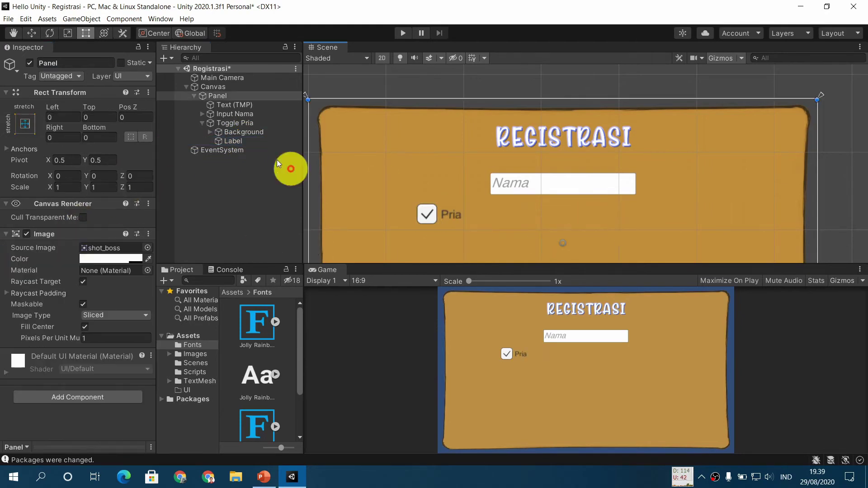
Step: Try narrowing Toggle Pria from its right side, and undo the resize
click(249, 120)
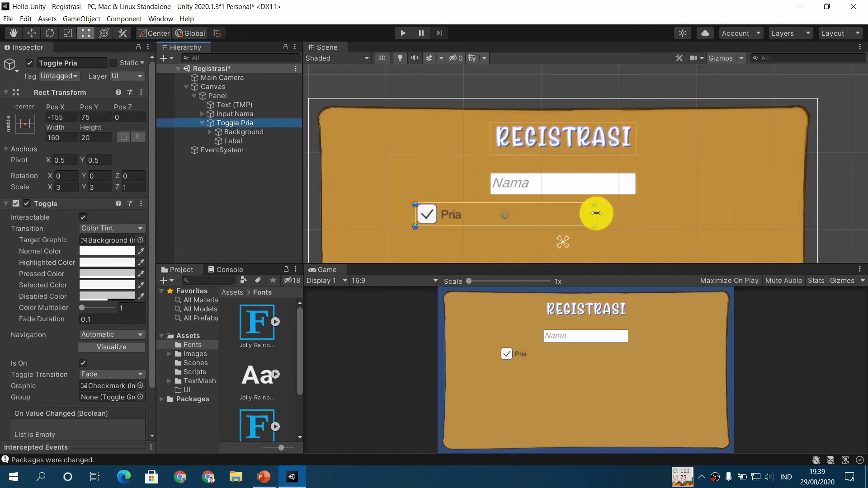
drag(595, 216, 560, 213)
click(265, 140)
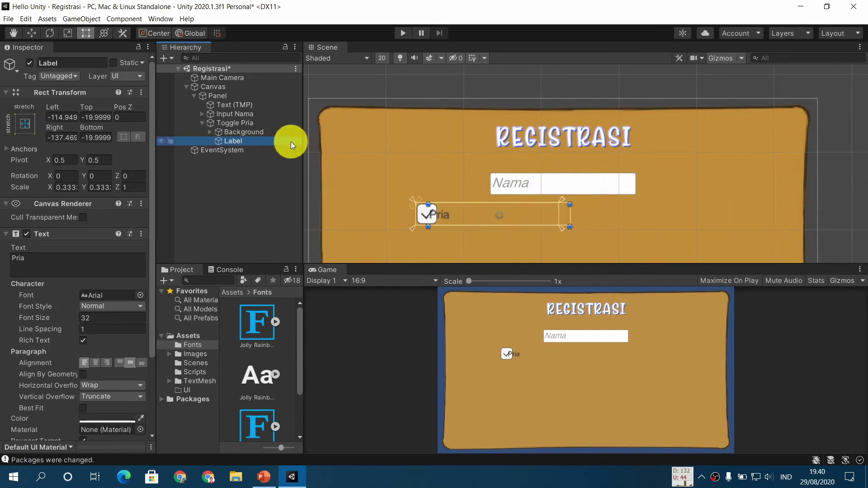
key(ctrl+z)
key(ctrl+z)
key(ctrl+z)
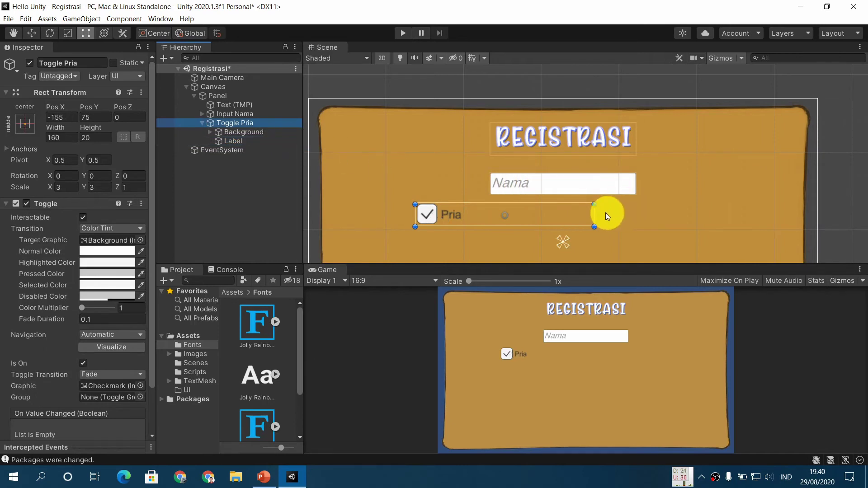
Step: Anchor the Label's left side near the checkbox's right edge, and narrow Toggle Pria to a width of about 94
click(242, 141)
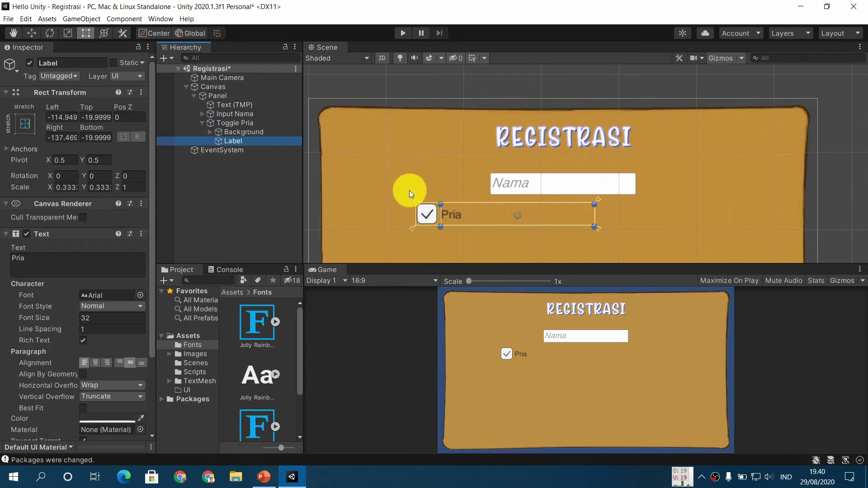
scroll(425, 221, up, 5)
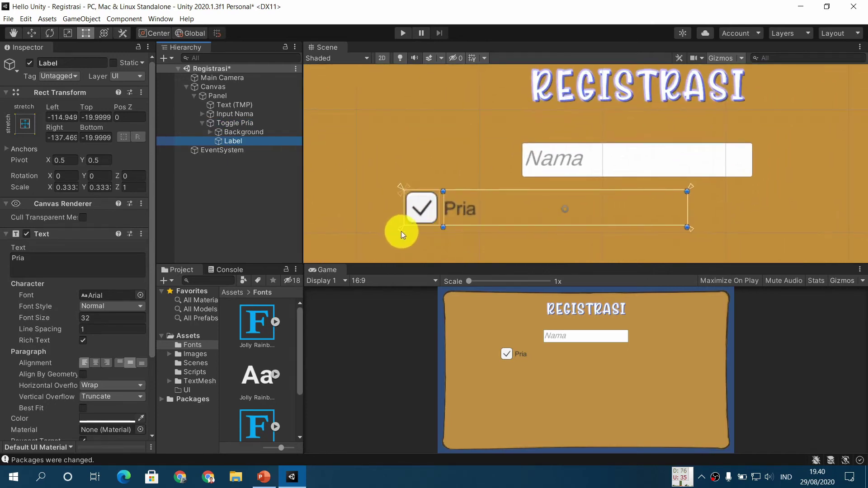
drag(400, 230, 441, 209)
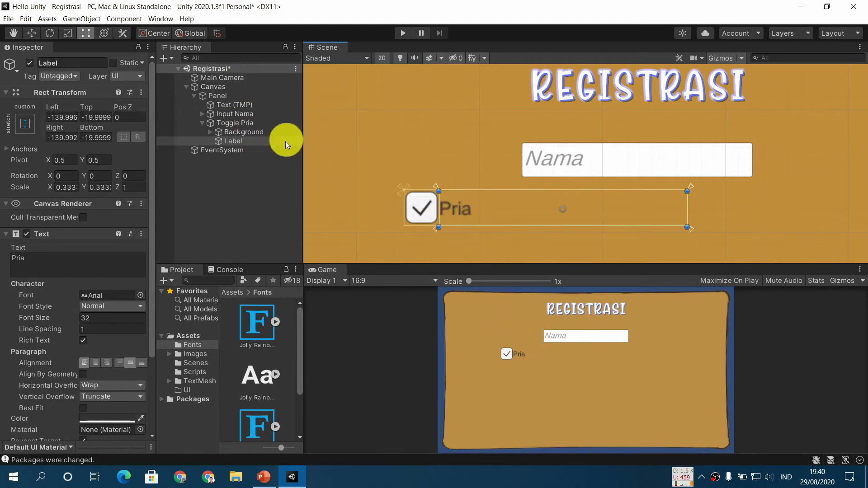
click(258, 124)
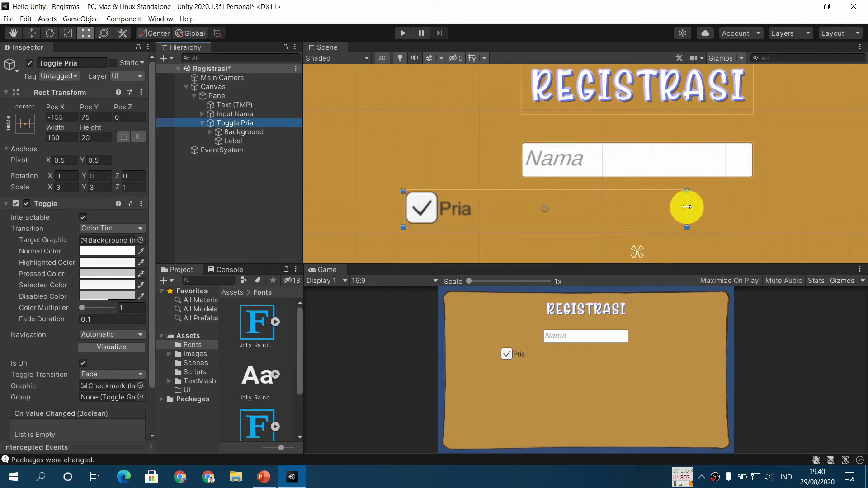
drag(687, 206, 570, 205)
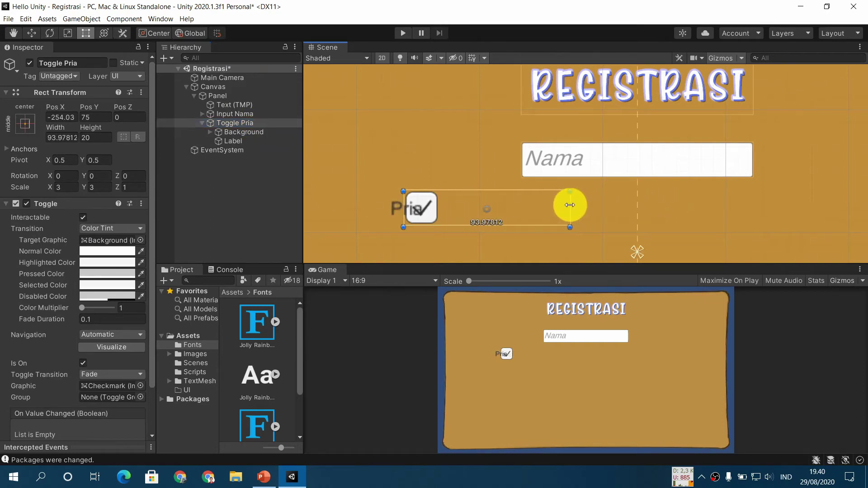
Step: Pull in the Label's left edge so that its text sits clear of the checkbox
click(241, 140)
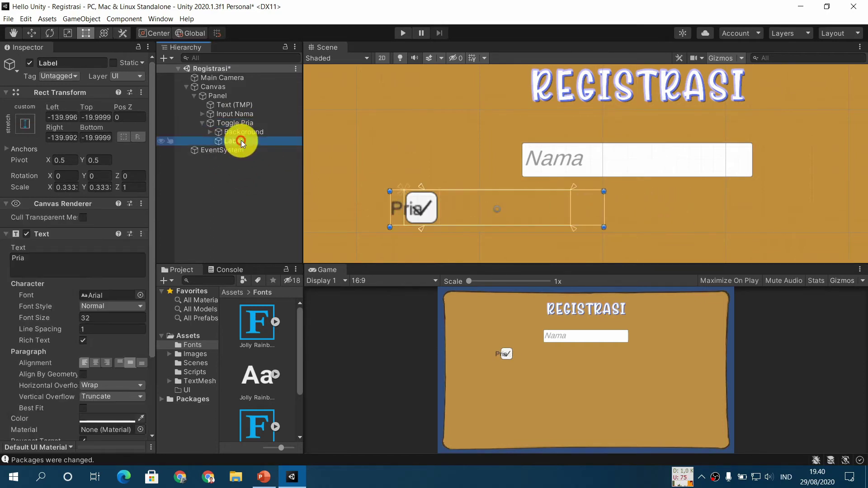
scroll(595, 226, up, 3)
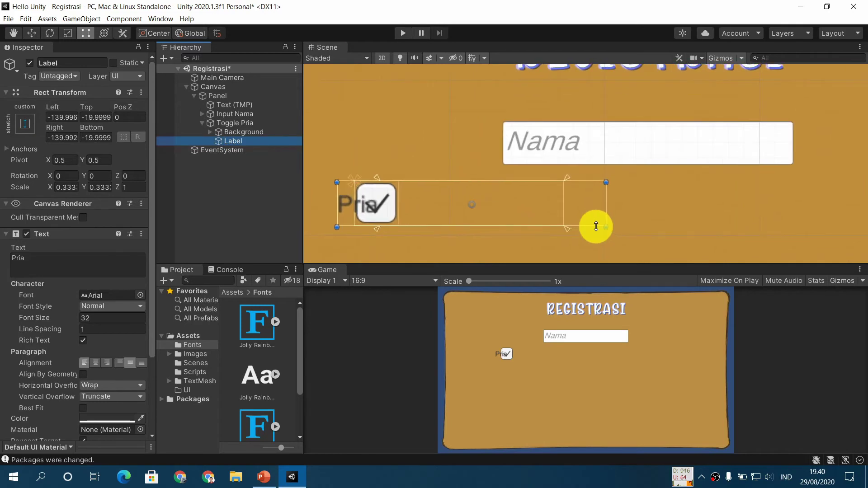
click(337, 205)
drag(337, 204, 416, 204)
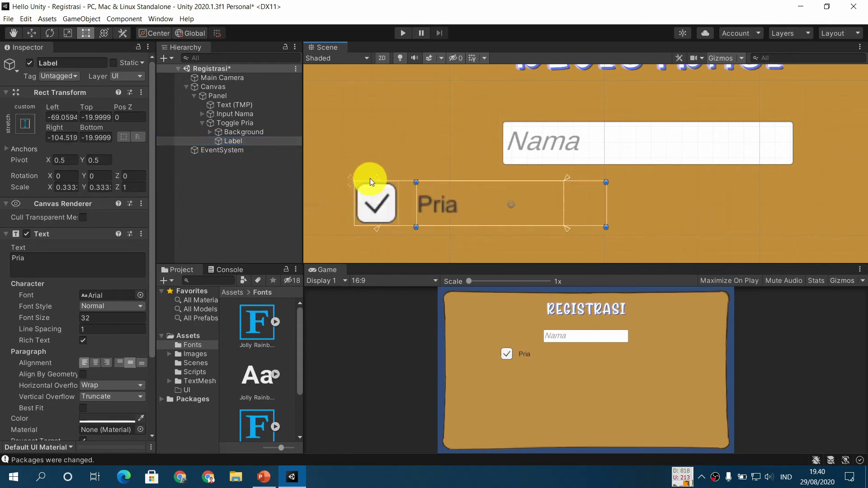
Step: Move the Label's left anchors to the checkbox's right edge, and check the Toggle's and Label's bounds
mouse_move(378, 180)
mouse_down()
mouse_move(399, 180)
mouse_move(365, 180)
mouse_move(397, 198)
mouse_move(393, 172)
mouse_up()
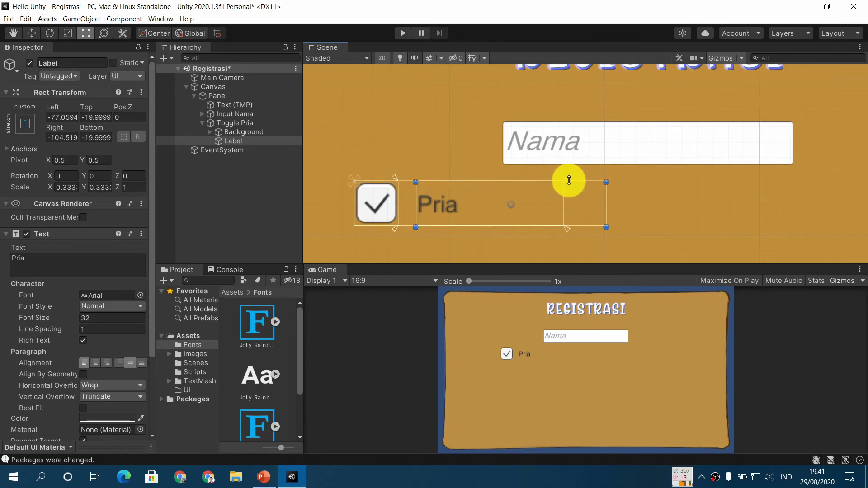
mouse_move(566, 179)
mouse_down()
mouse_move(607, 175)
mouse_move(577, 180)
mouse_up()
click(586, 175)
click(452, 208)
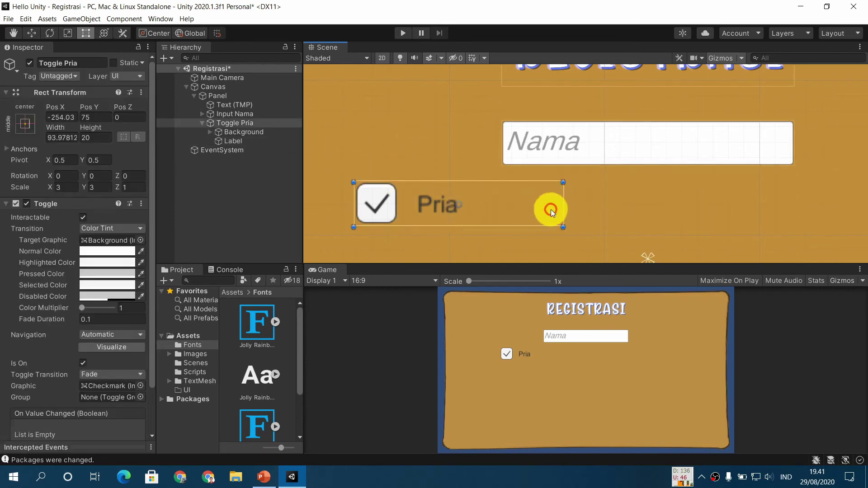
click(461, 207)
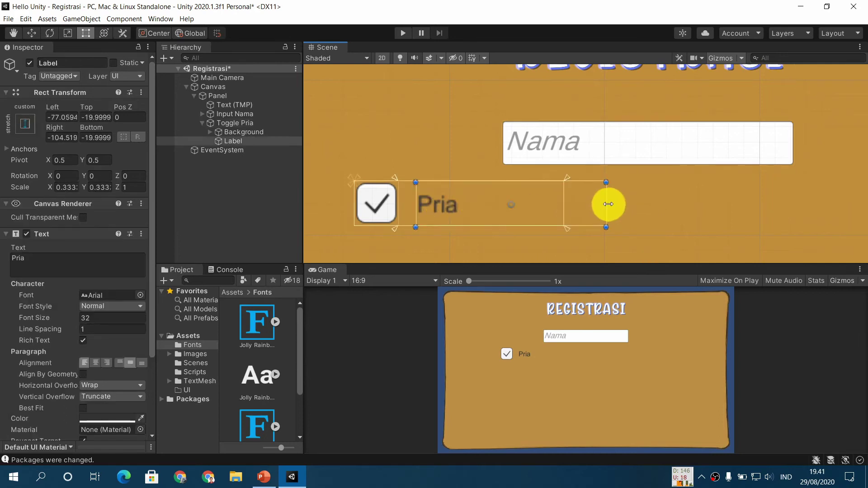
Step: Fit the Label's box exactly between the checkbox's right edge and Toggle Pria's right edge
drag(607, 204, 564, 204)
click(420, 202)
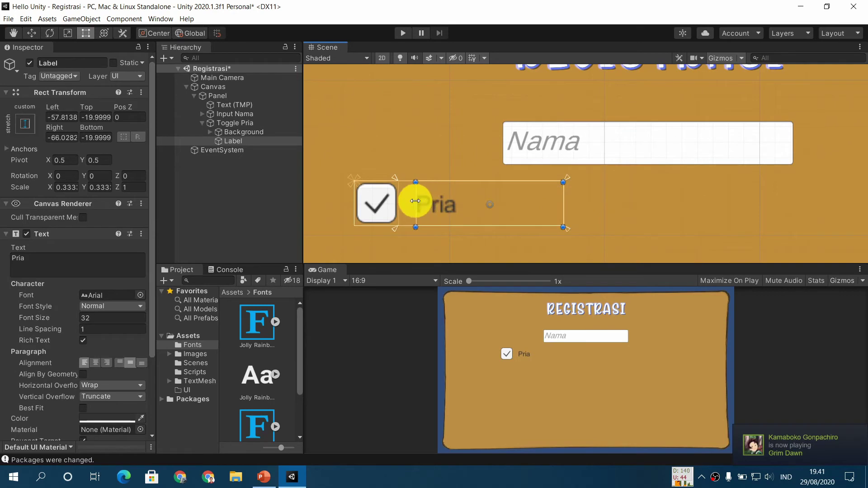
drag(415, 200, 398, 203)
Step: Widen Toggle Pria to about 101.8, and inspect the Label's bounds and anchors against the checkbox
click(267, 123)
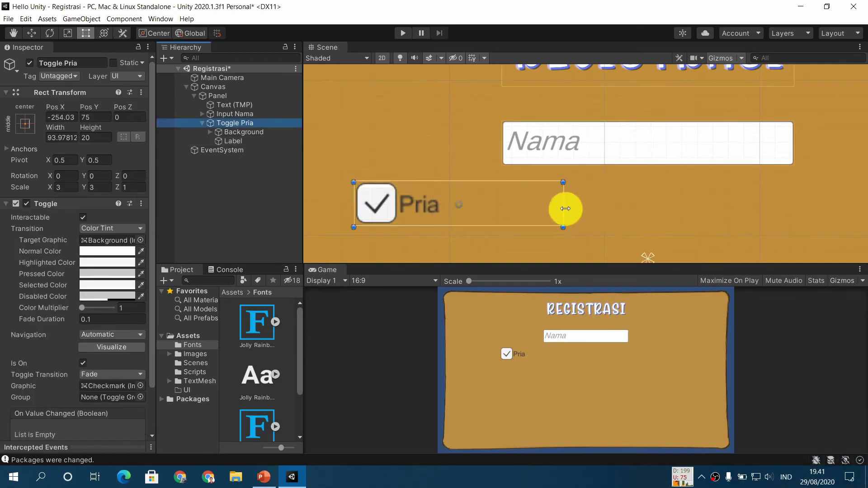
drag(565, 209, 584, 193)
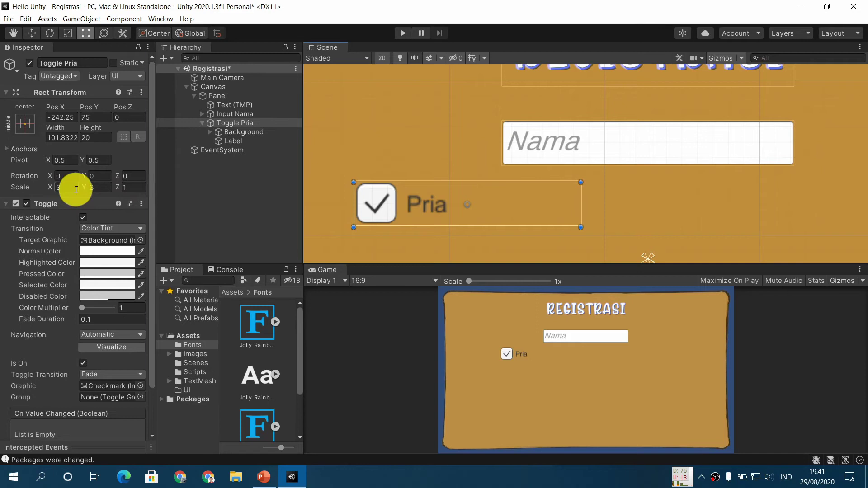
click(254, 135)
click(262, 141)
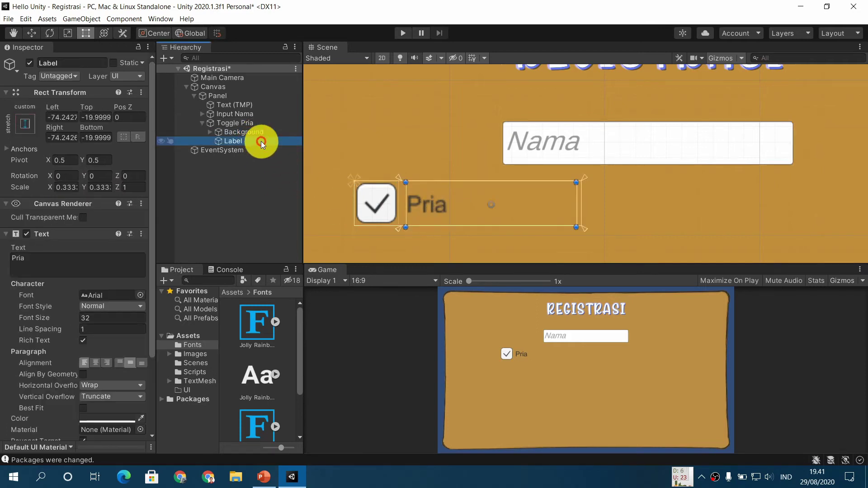
click(399, 180)
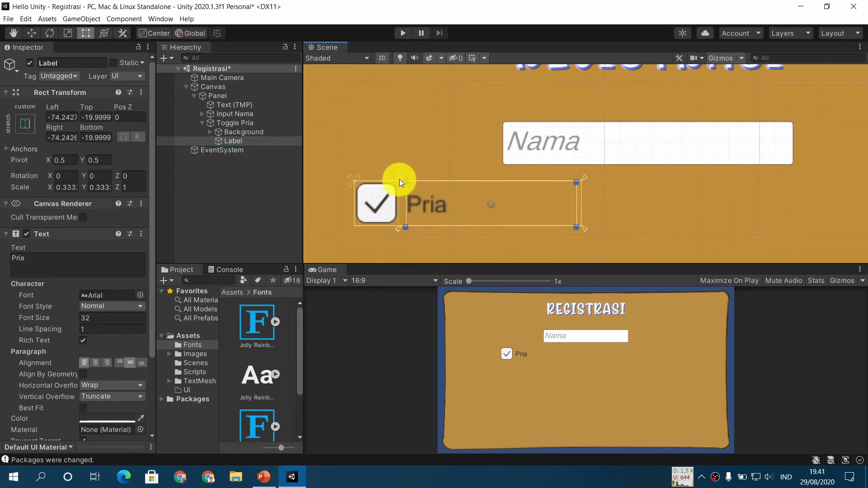
Step: Collapse the Label's anchors onto Toggle Pria's top-left corner, and widen Toggle Pria to about 117.8
drag(400, 178, 352, 245)
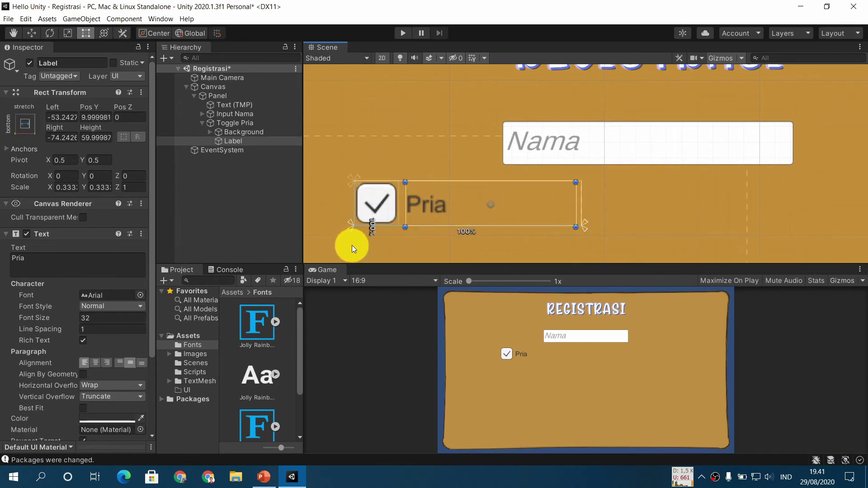
drag(586, 230, 357, 166)
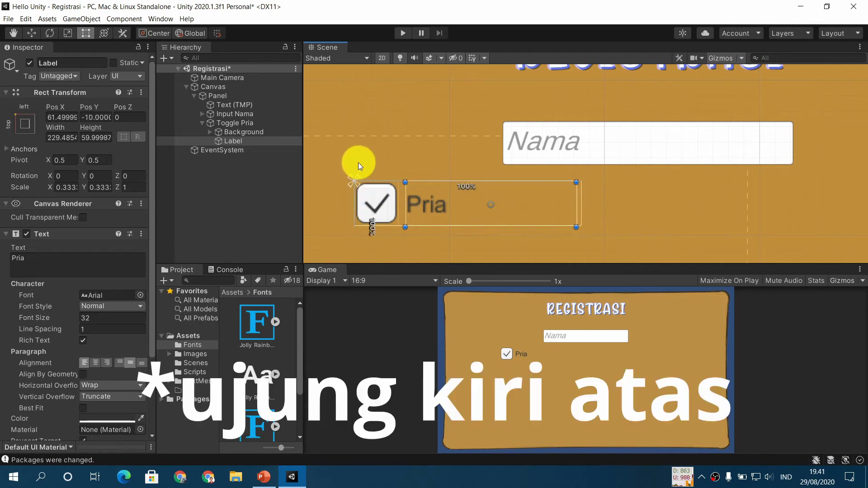
click(239, 96)
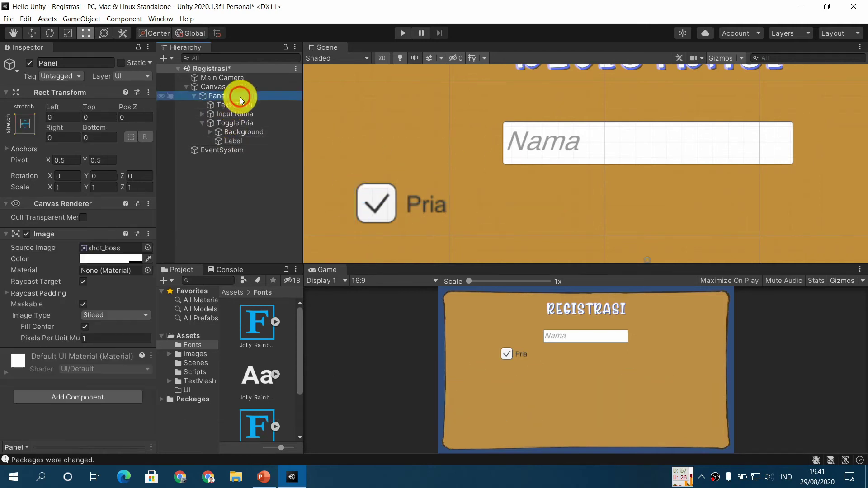
click(252, 123)
drag(580, 199, 617, 208)
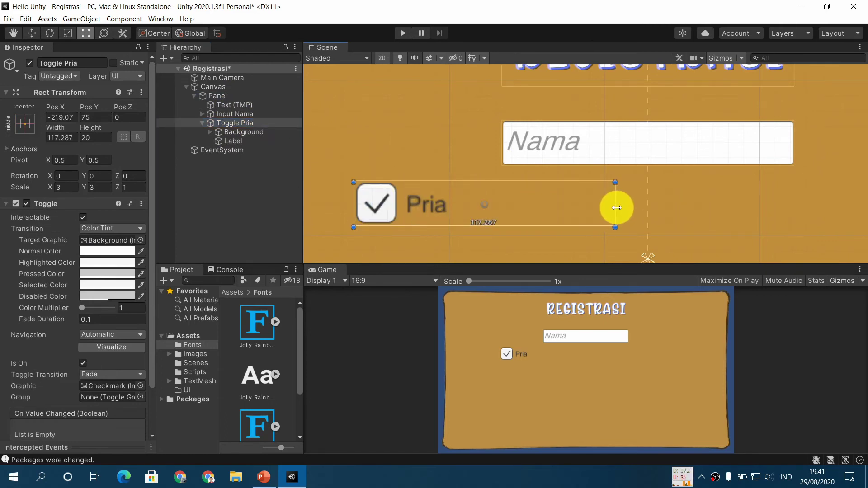
Step: Shift the Label against the checkbox's right edge and widen it to Toggle Pria's right edge, about 291.4
click(254, 141)
click(425, 202)
drag(451, 199, 446, 200)
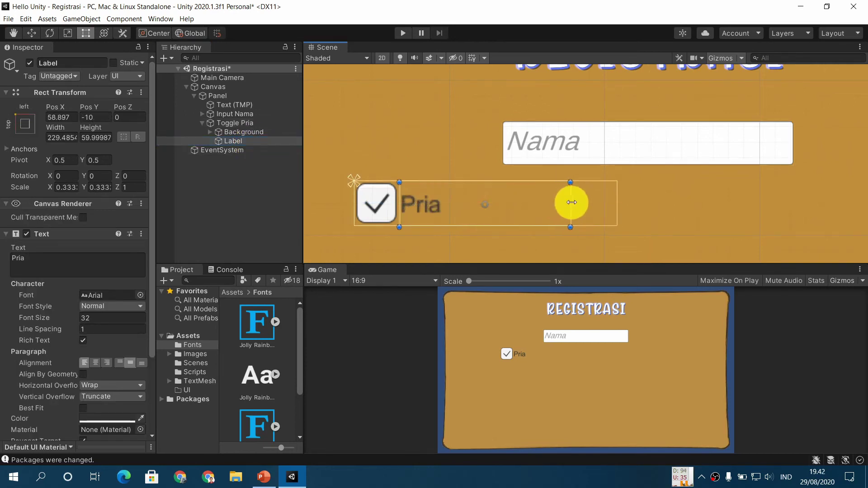
drag(573, 205, 620, 203)
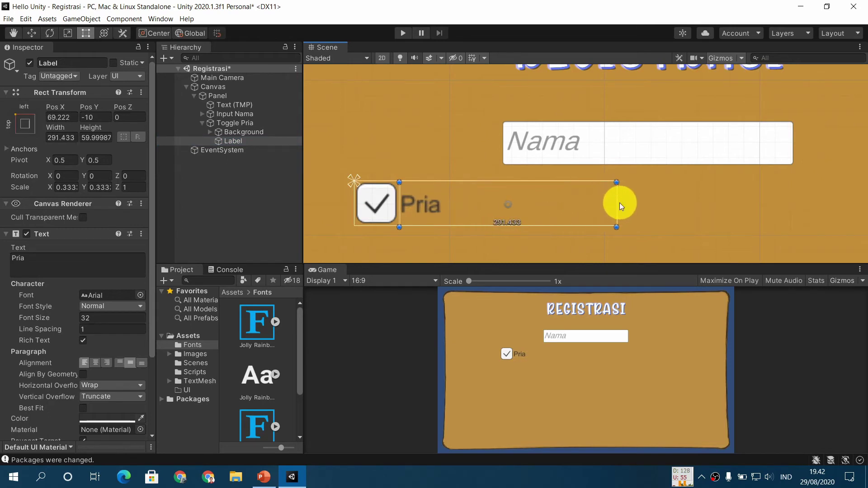
Step: Narrow Toggle Pria to about 56.7 and place it beneath the Nama field at about X -108.5, Y 80.3
click(277, 125)
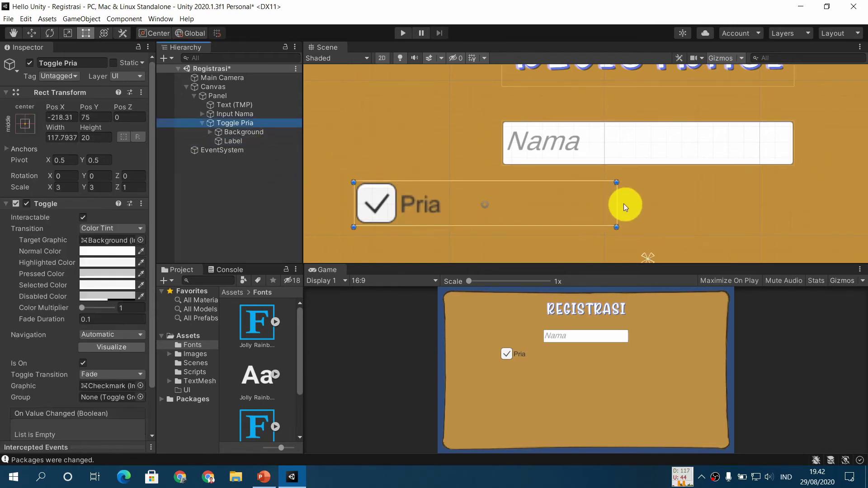
click(244, 141)
click(256, 123)
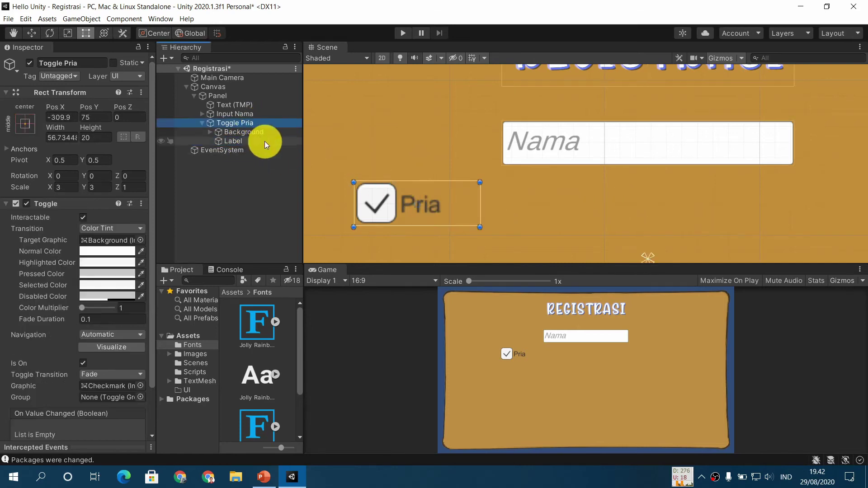
drag(443, 209, 602, 204)
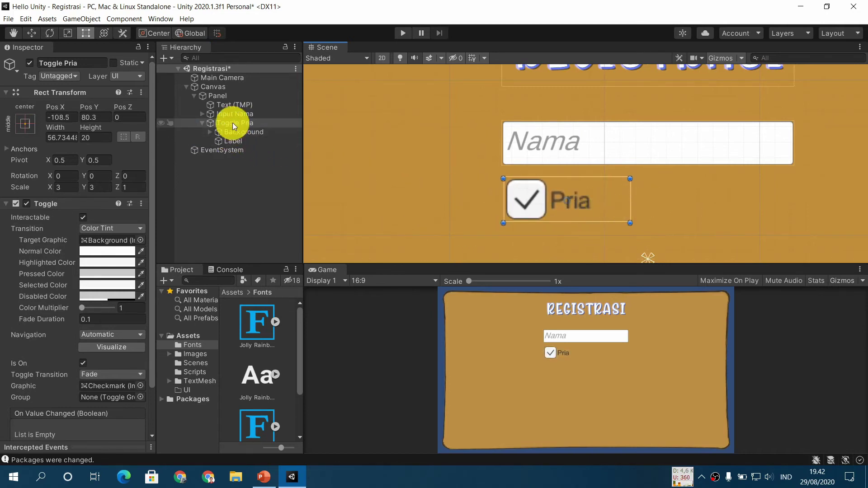
click(253, 123)
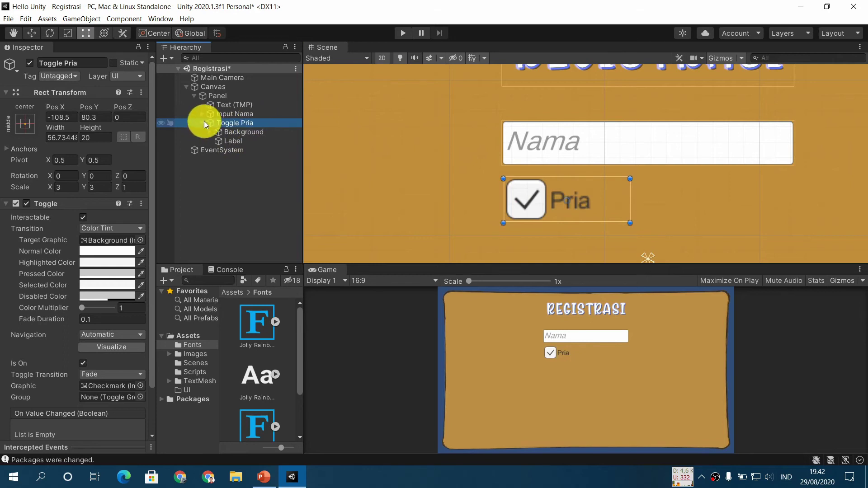
click(202, 123)
key(ctrl+d)
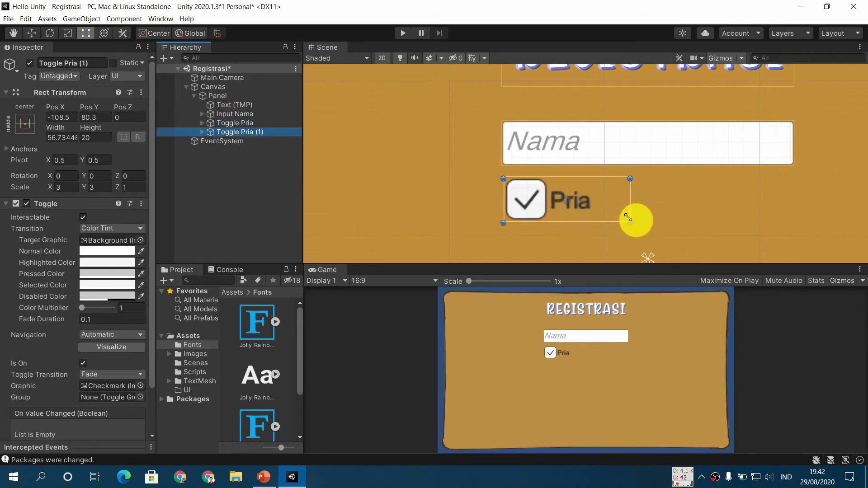
drag(581, 199, 707, 201)
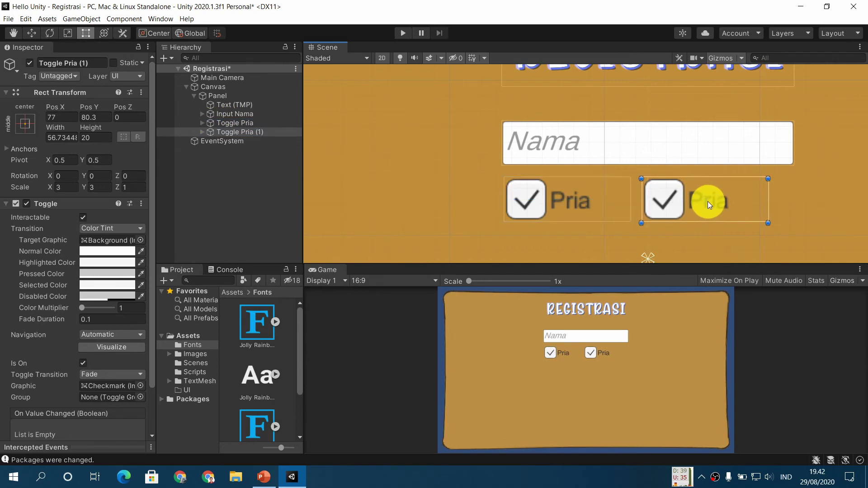
key(Delete)
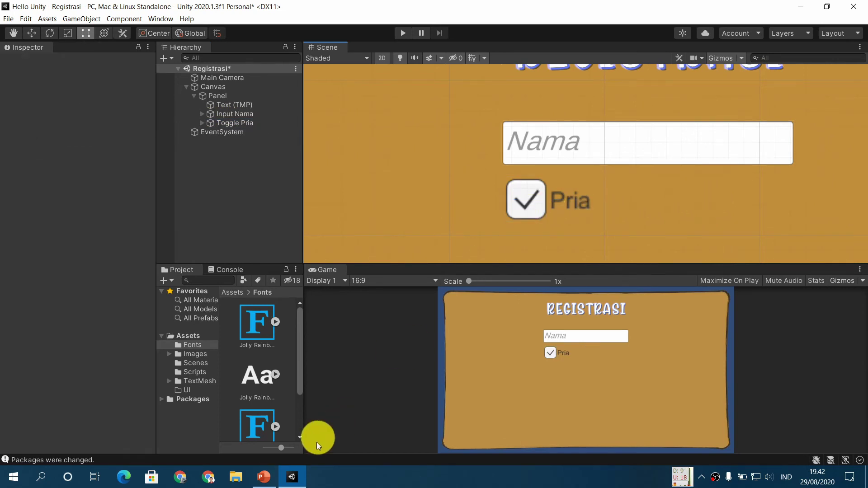
Step: Check the gender options in the slide example, and set the source image of Toggle Pria's Background to Knob
click(270, 476)
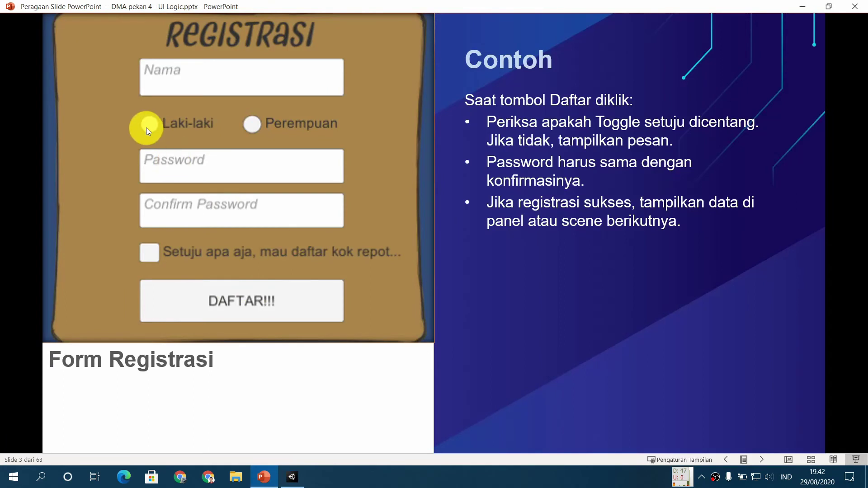
click(294, 476)
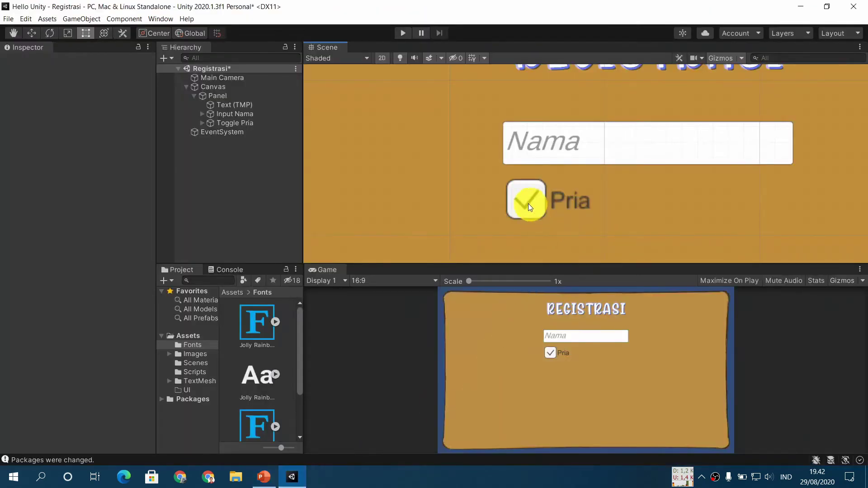
click(239, 125)
click(202, 123)
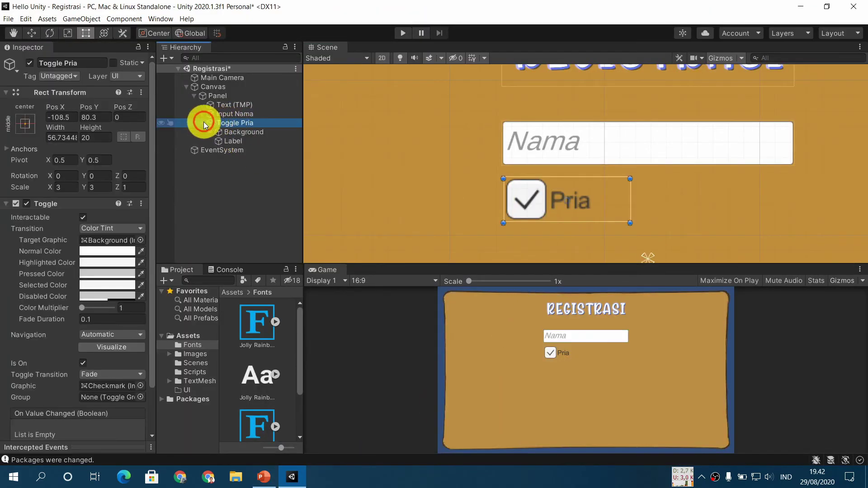
click(211, 132)
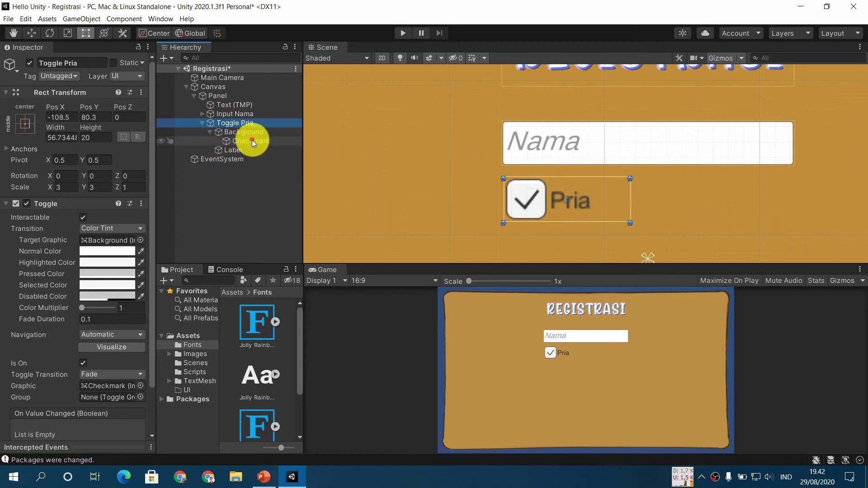
click(254, 132)
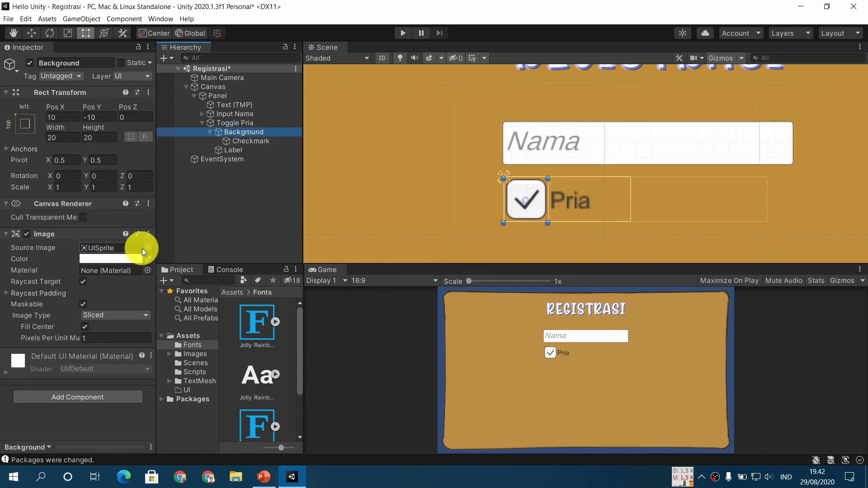
click(142, 248)
click(183, 330)
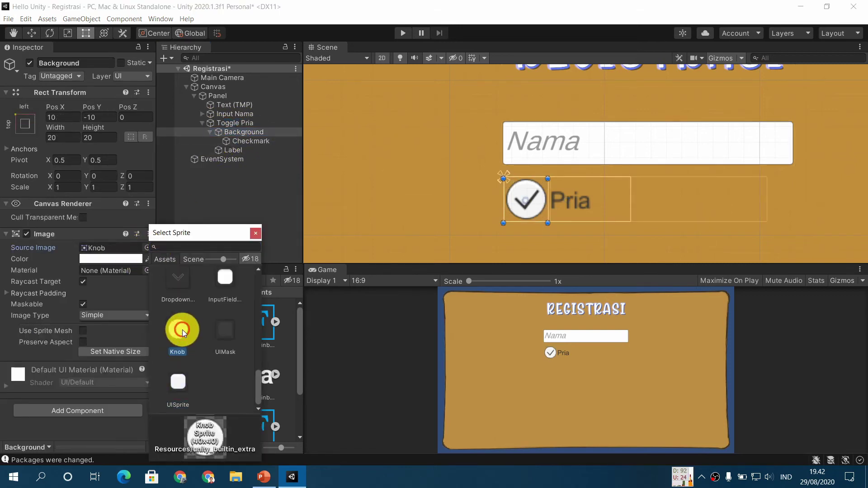
click(256, 233)
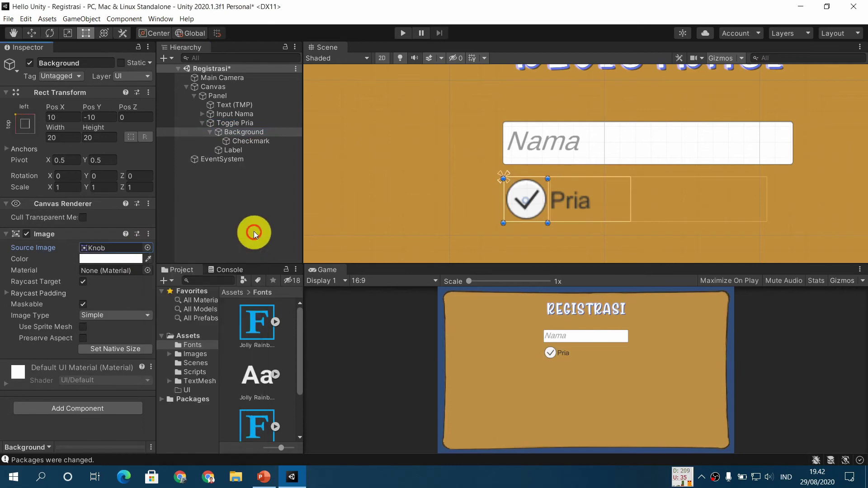
Step: Set the width and height of Toggle Pria's Checkmark to 15
click(251, 141)
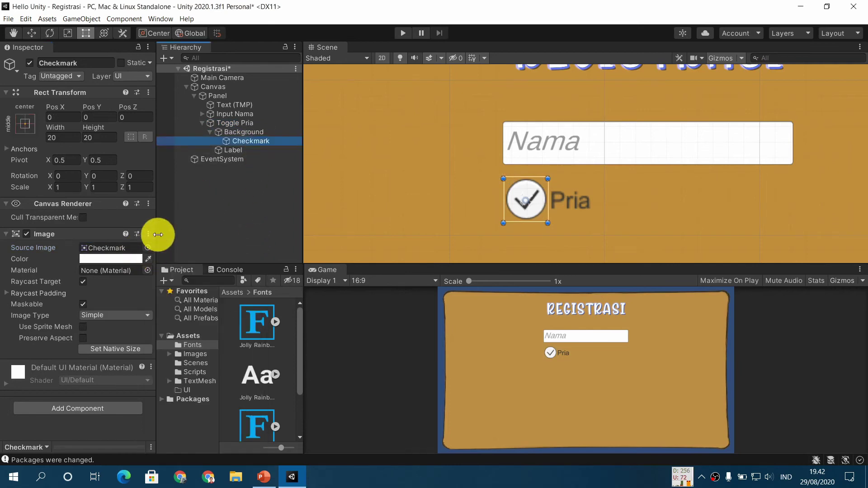
drag(72, 138, 23, 142)
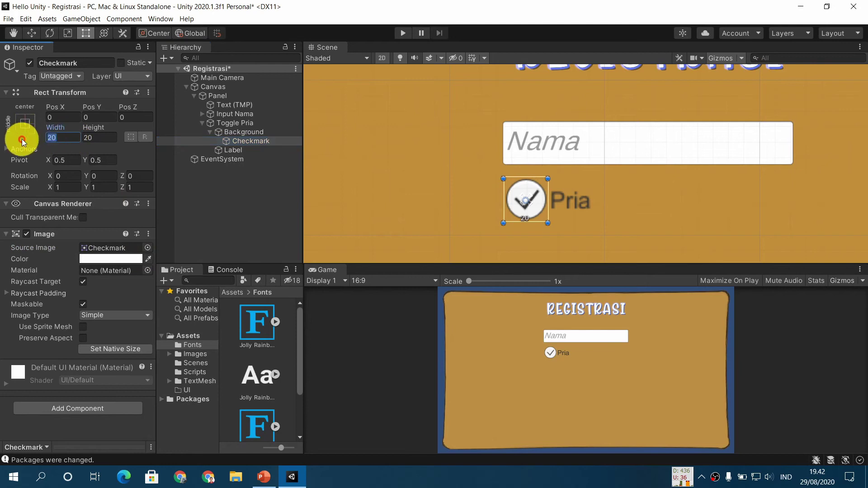
text(15)
key(Tab)
text(15)
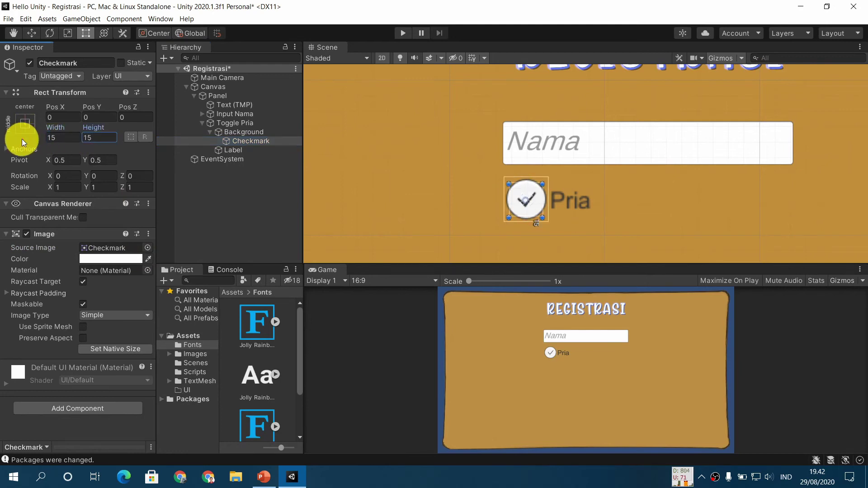
Step: Set the Checkmark's source image to Knob and its colour to black (000000)
click(148, 248)
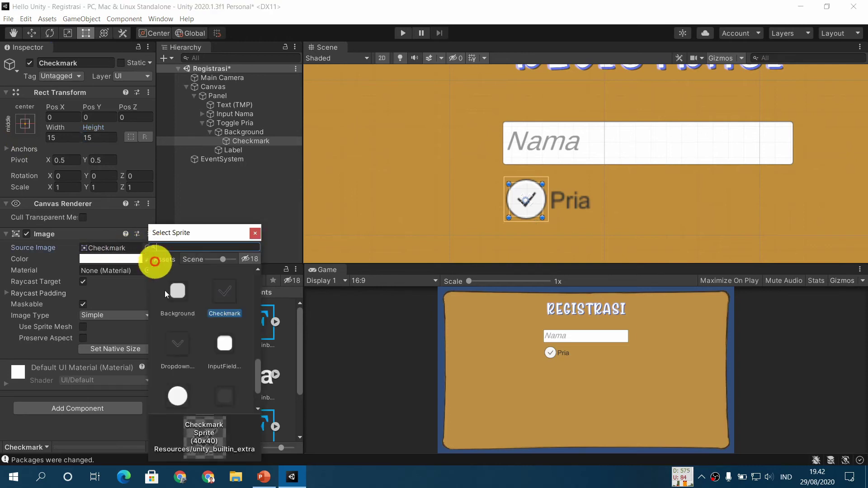
click(176, 389)
click(255, 233)
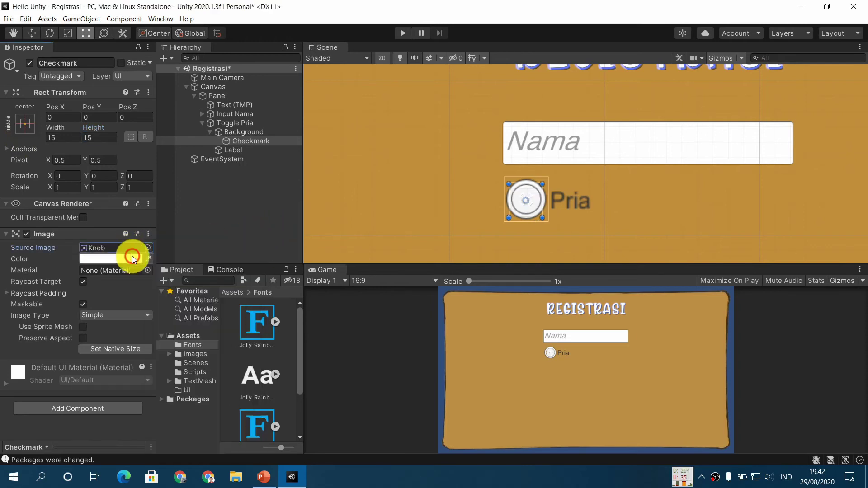
click(120, 259)
mouse_move(189, 247)
mouse_down()
mouse_move(208, 300)
mouse_move(130, 318)
mouse_up()
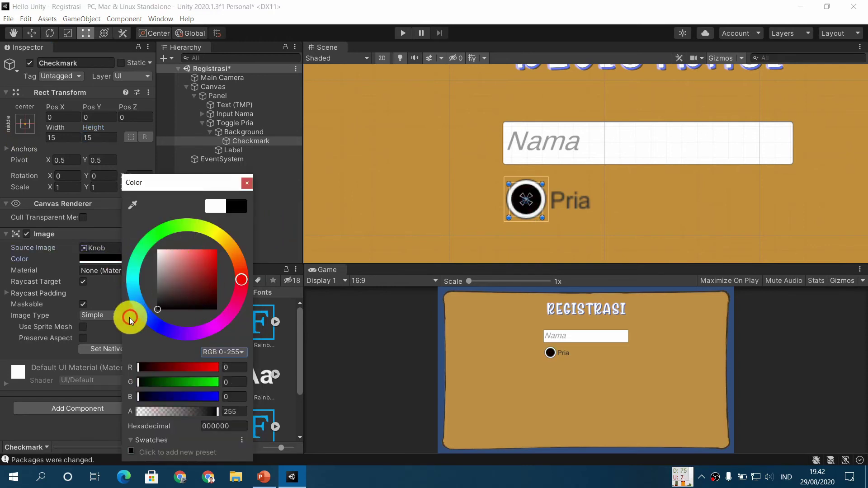
click(247, 183)
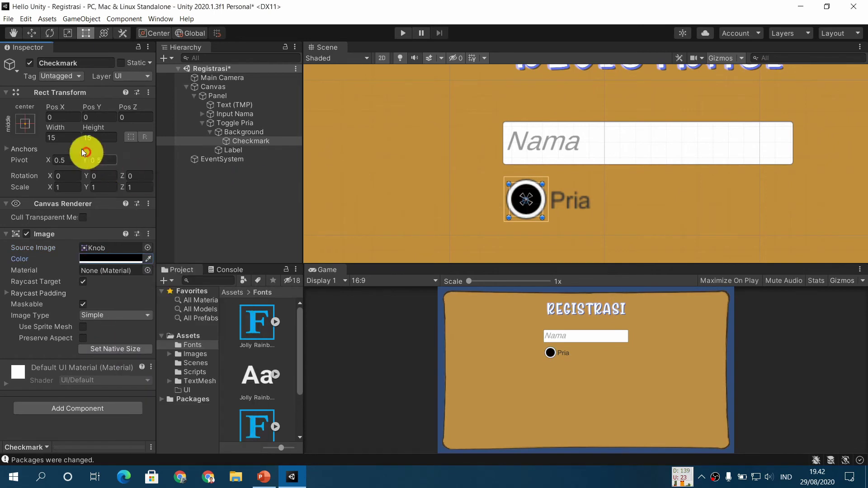
Step: Shrink the Checkmark to a width and height of 10
drag(61, 137, 19, 138)
text(10)
key(Tab)
text(10)
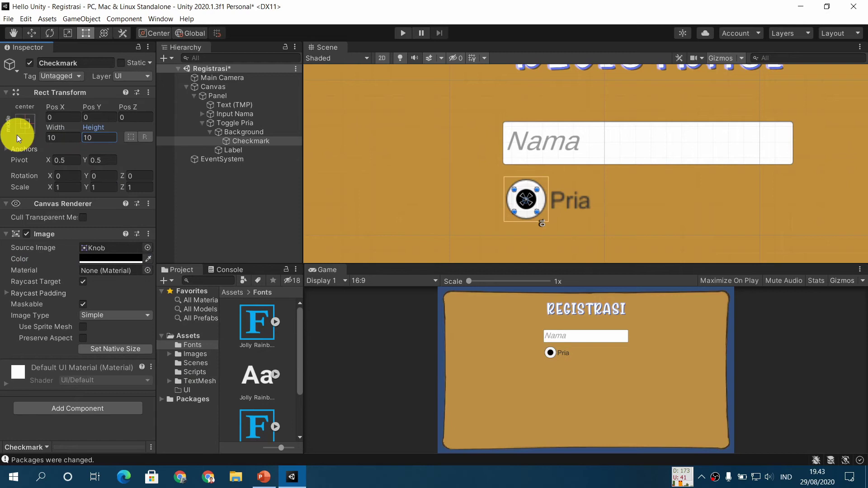
Step: Duplicate Toggle Pria and place the copy to its right, level with it, at about X 82.3
click(203, 124)
click(210, 125)
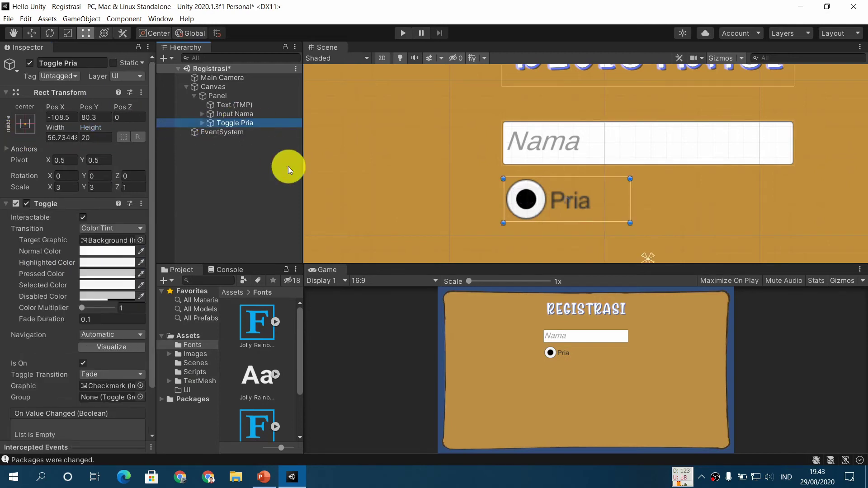
key(ctrl+d)
drag(604, 199, 747, 199)
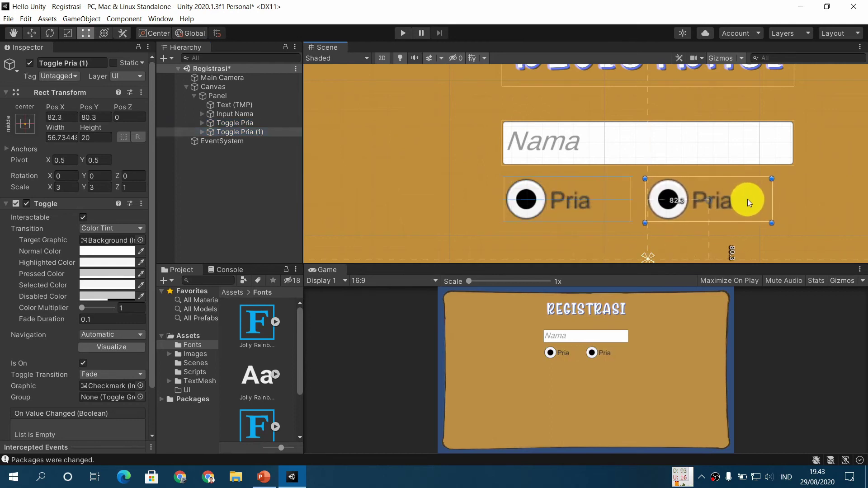
Step: Rename the duplicated toggle as Toggle Wanita
click(203, 132)
click(221, 132)
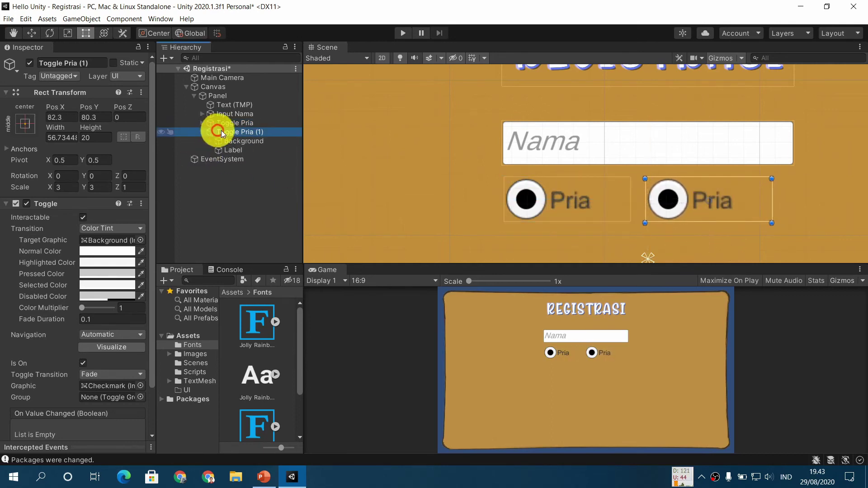
click(90, 65)
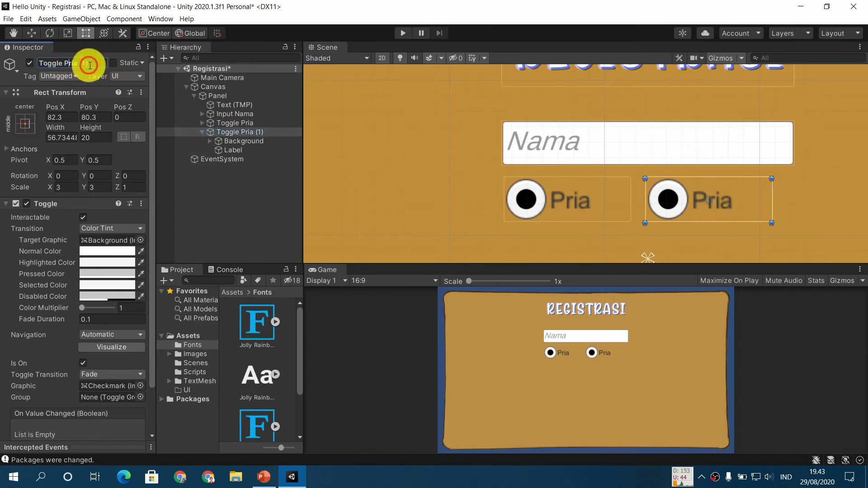
drag(90, 65, 68, 63)
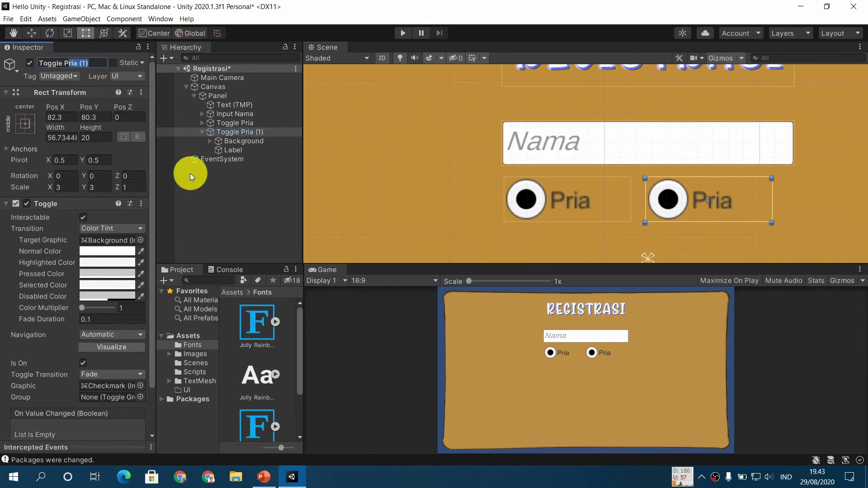
key(BackSpace)
key(BackSpace)
text(Wanita)
key(Return)
Step: Change the label text of Toggle Wanita to Wanita
click(229, 152)
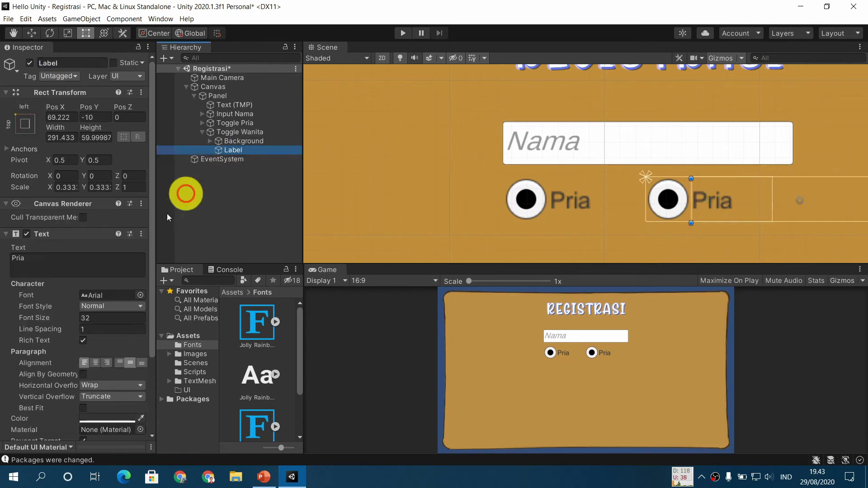
click(74, 258)
text(Wa)
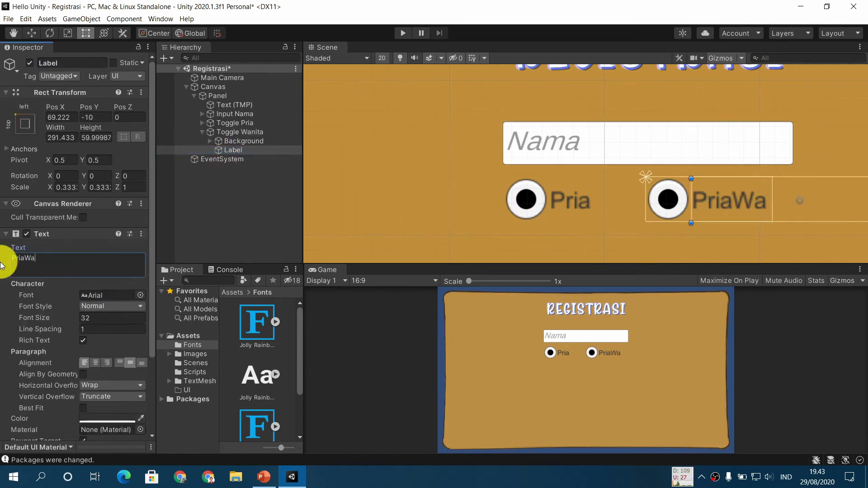
key(BackSpace)
key(BackSpace)
key(BackSpace)
key(BackSpace)
key(BackSpace)
key(BackSpace)
text(Wanita)
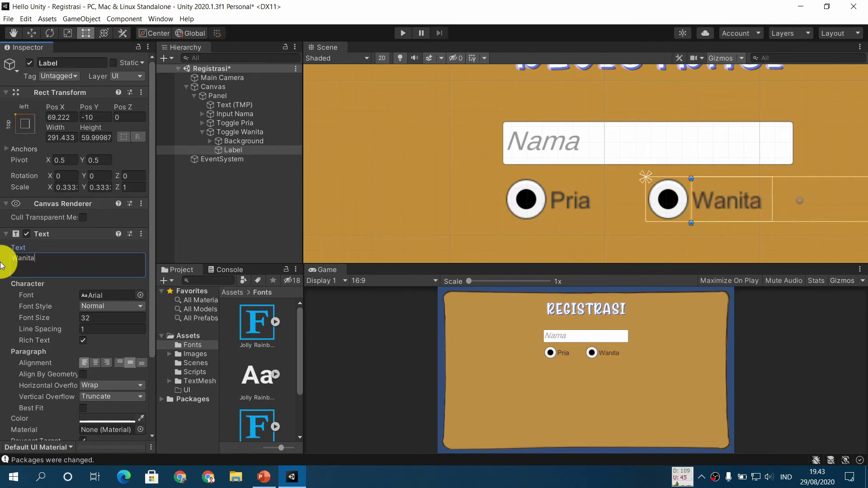
click(240, 184)
Step: Check the form example on the PowerPoint slide and, back in Unity, duplicate Input Nama twice
scroll(488, 204, down, 2)
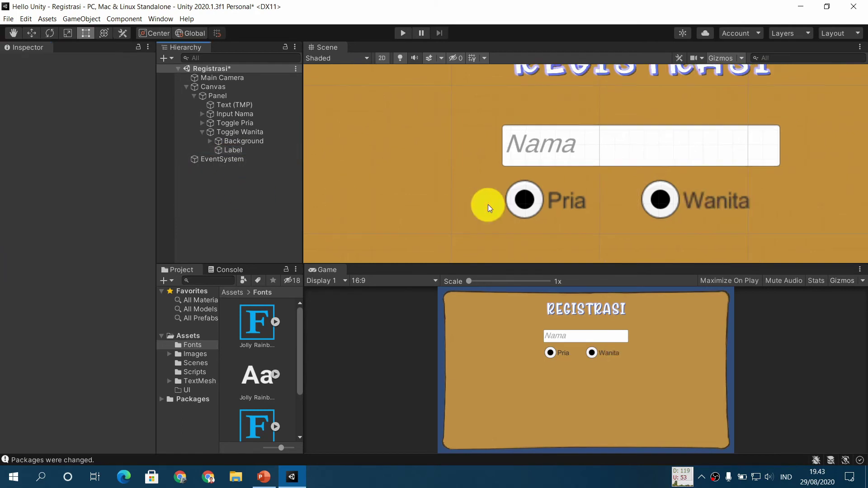
click(577, 203)
middle_drag(722, 231, 683, 171)
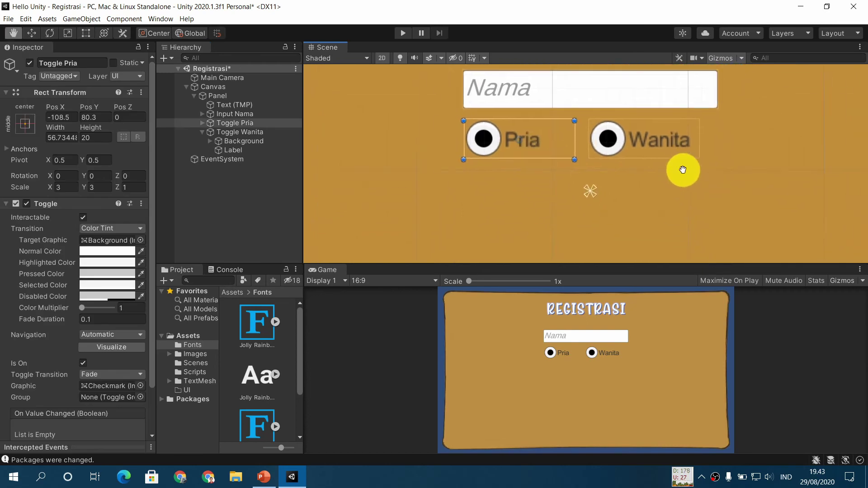
click(264, 479)
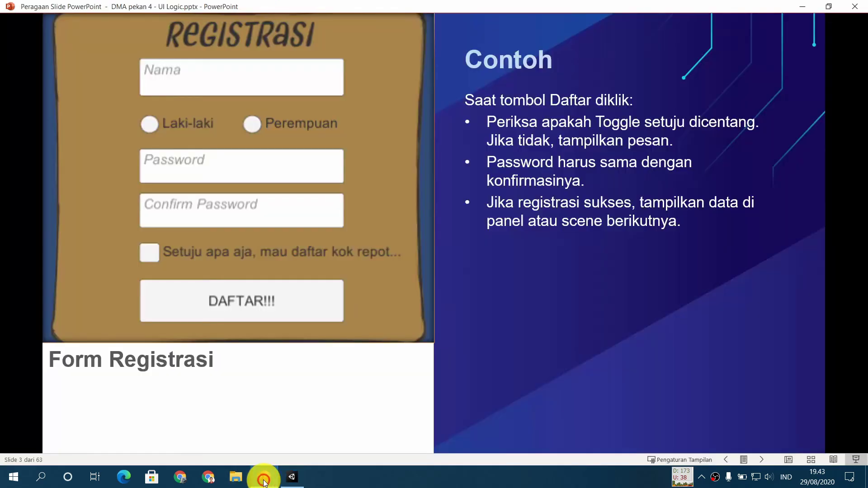
click(292, 477)
click(251, 116)
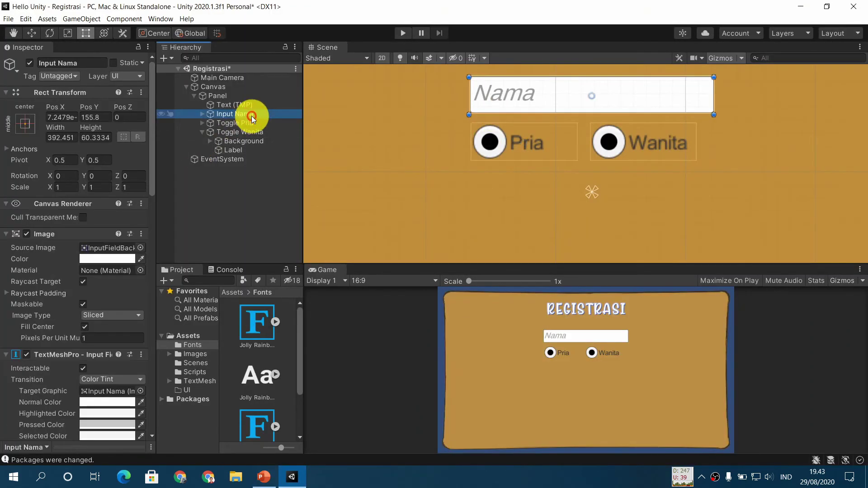
key(ctrl+d)
key(ctrl+d)
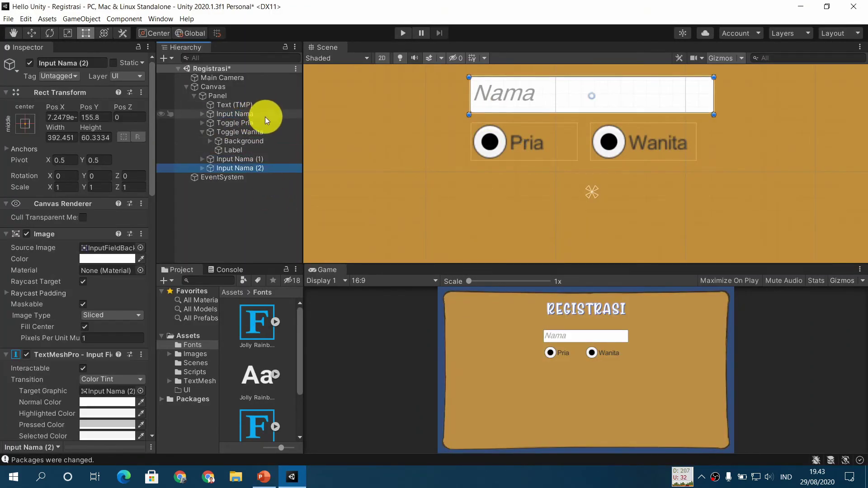
Step: Move the first Input Nama copy straight down below the Pria and Wanita toggles, to about Y -7.4
click(206, 132)
click(268, 161)
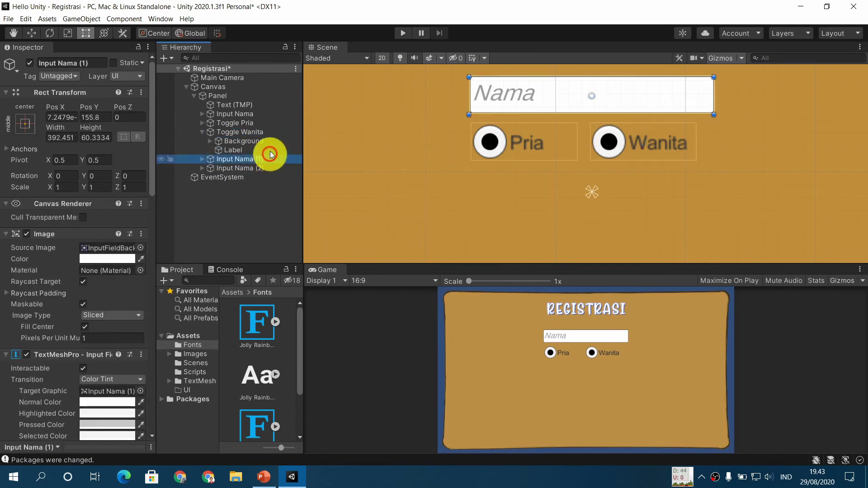
drag(619, 96, 621, 200)
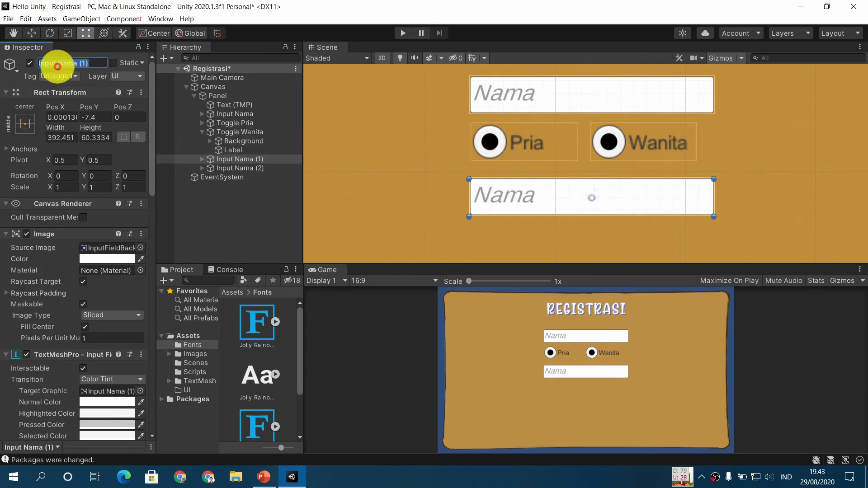
Step: Try to rename the first Input Nama copy as Input Password
click(97, 65)
click(113, 109)
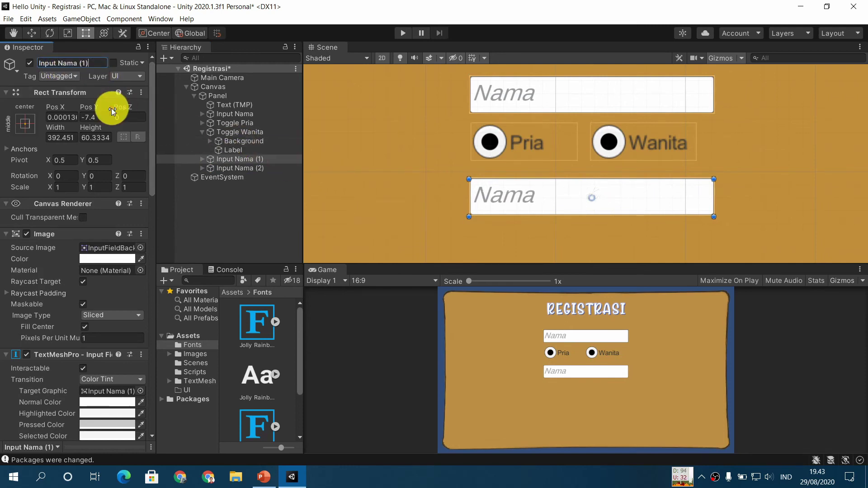
key(BackSpace)
key(BackSpace)
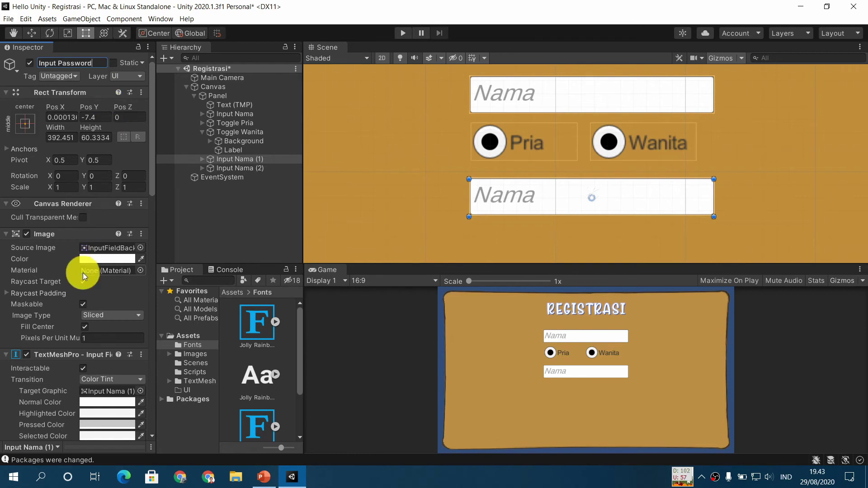
Step: Set the content type of the input field below the toggles to Password
scroll(83, 273, down, 8)
scroll(82, 273, down, 3)
scroll(82, 273, down, 3)
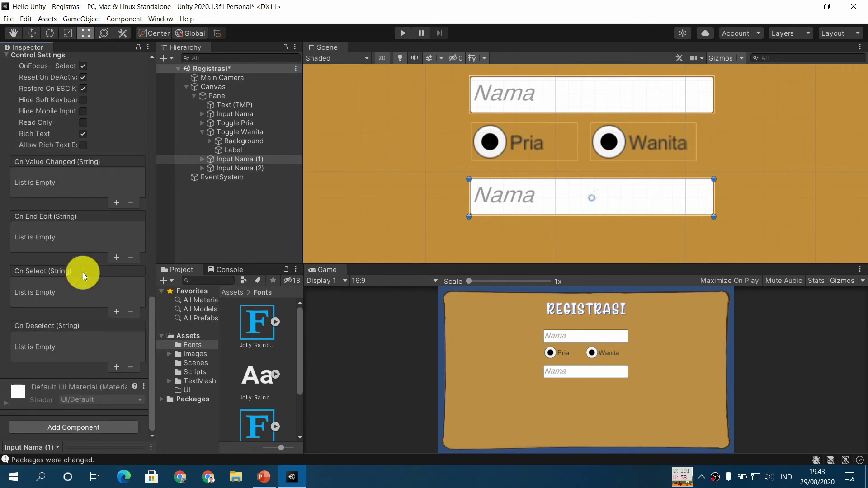
scroll(83, 273, up, 6)
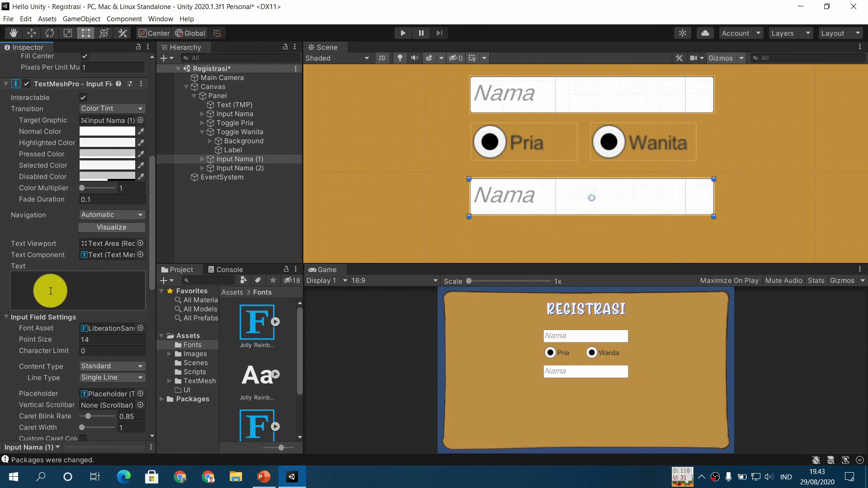
scroll(91, 289, down, 3)
click(122, 264)
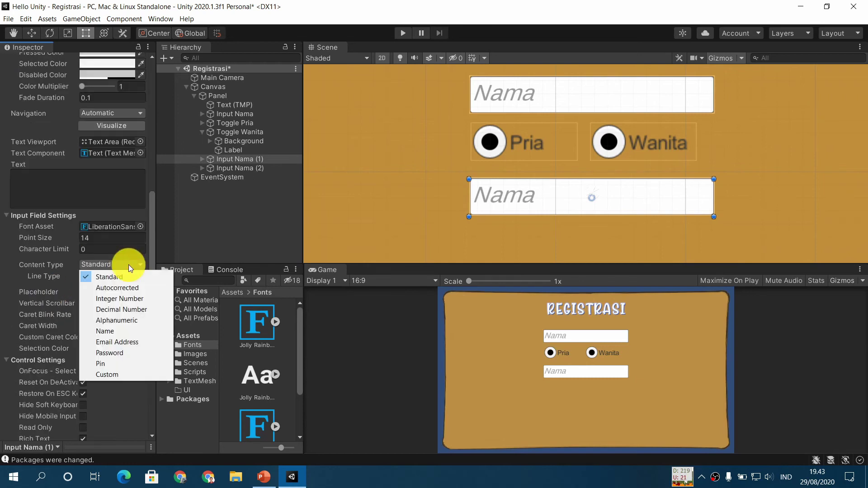
click(134, 353)
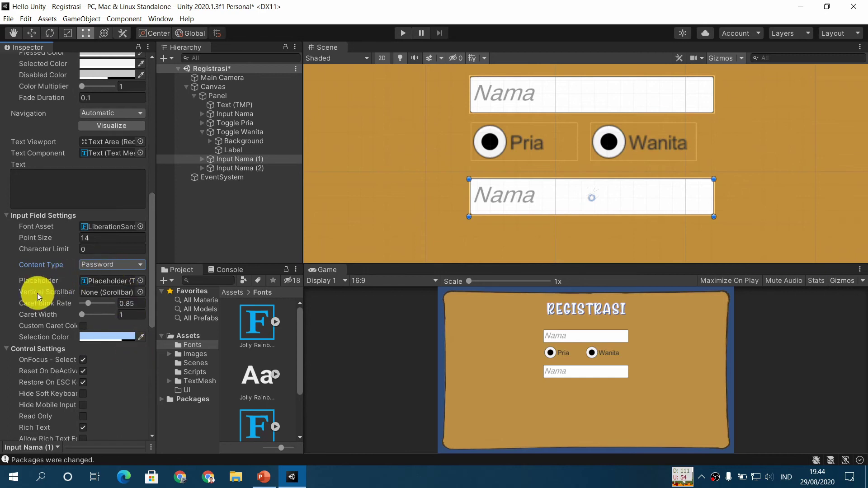
Step: Change the placeholder text of the input field below the toggles to Password
scroll(37, 293, up, 10)
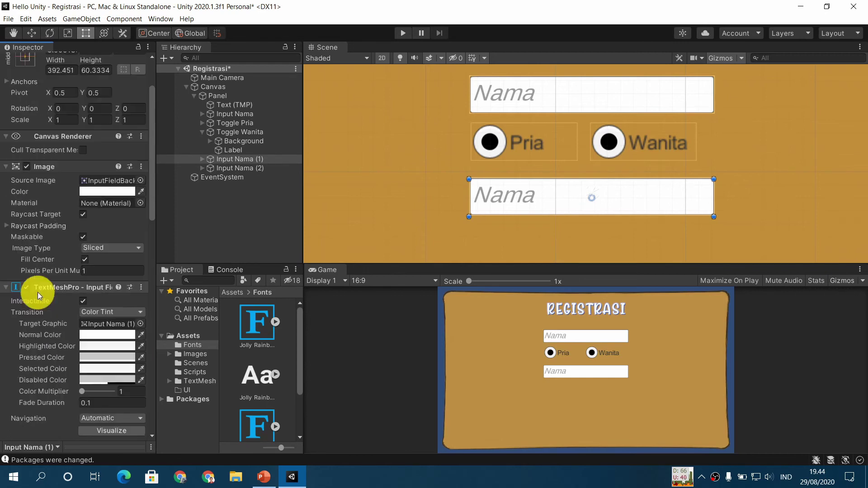
click(202, 159)
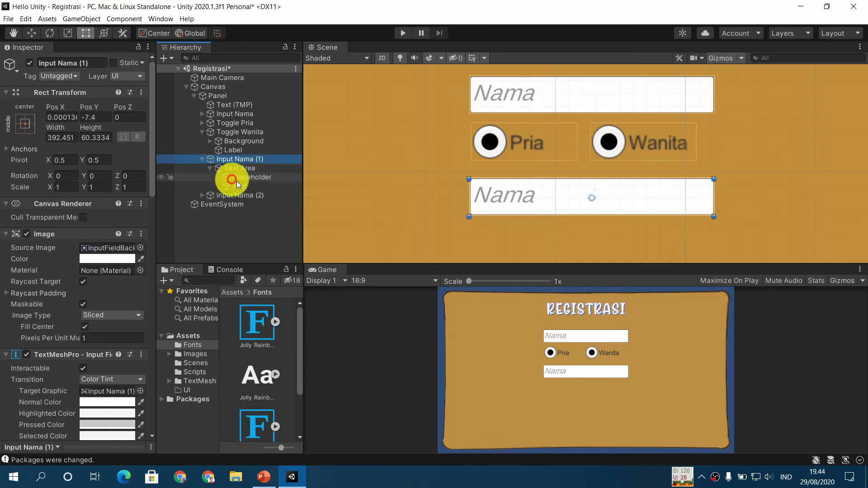
click(237, 178)
drag(55, 276, 2, 275)
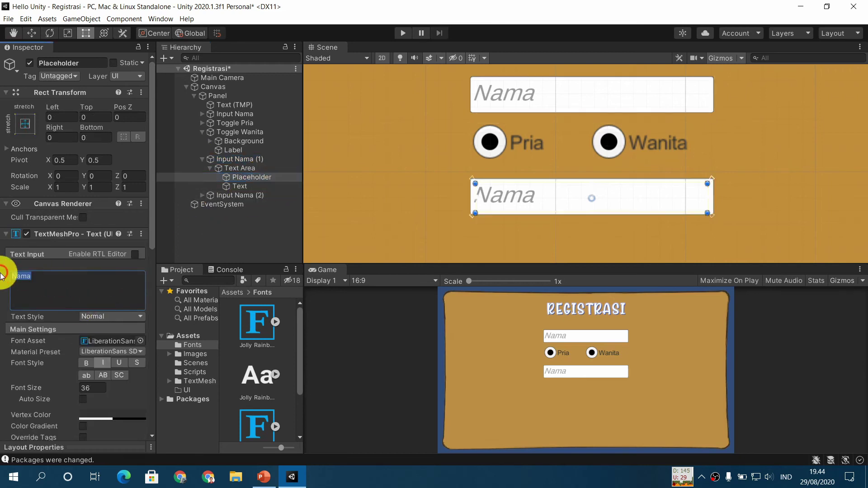
text(Password)
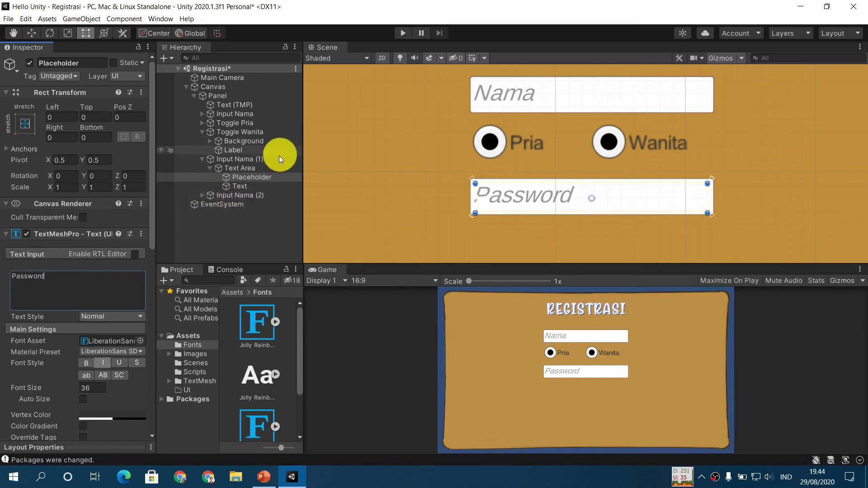
Step: Delete the second Input Nama copy and rename the remaining copy as Input Password
click(264, 194)
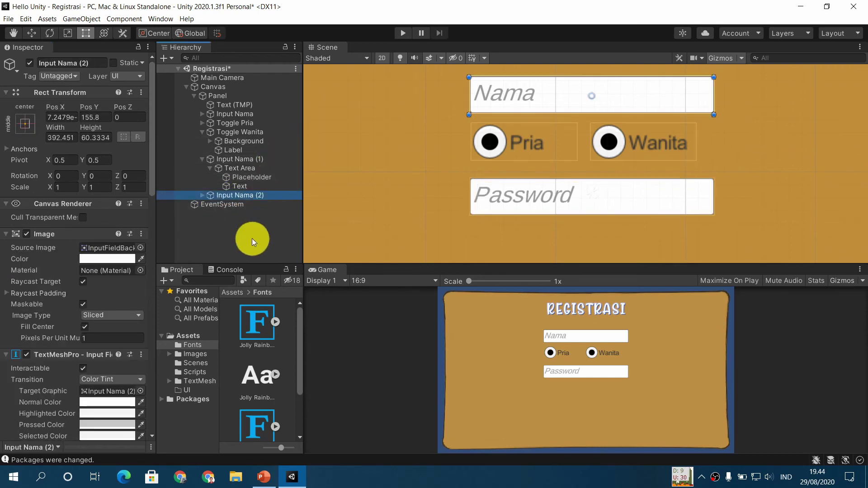
key(Delete)
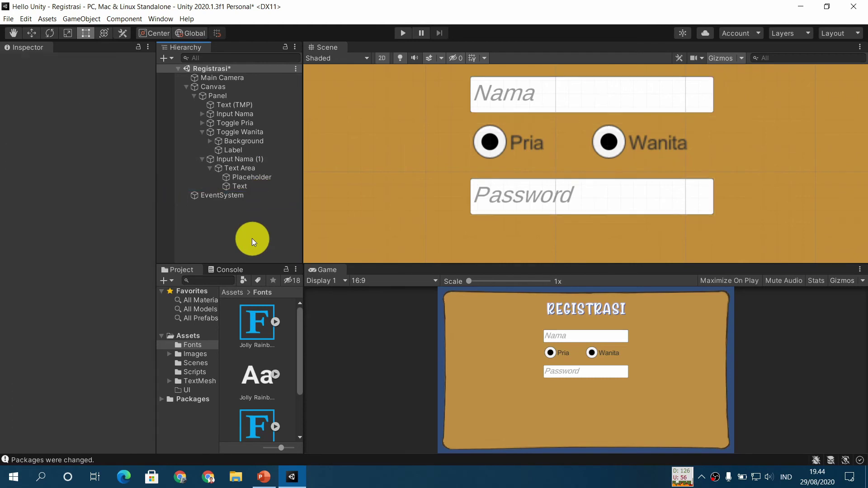
click(266, 159)
click(95, 61)
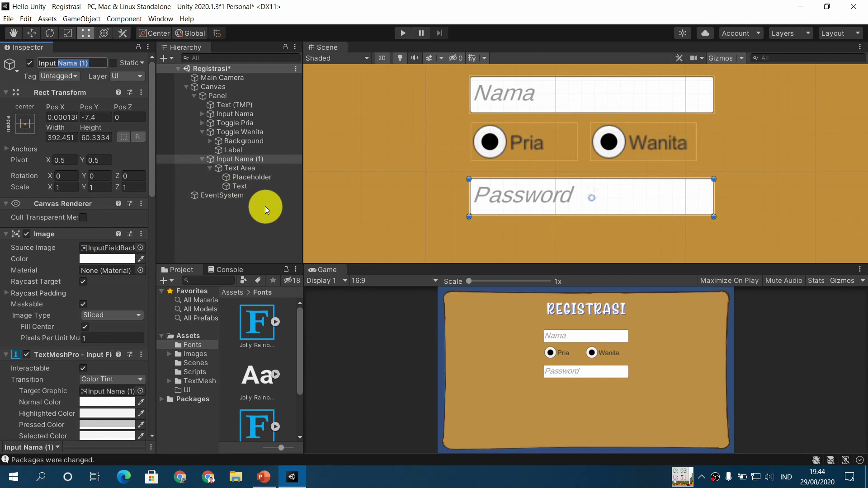
text(Password)
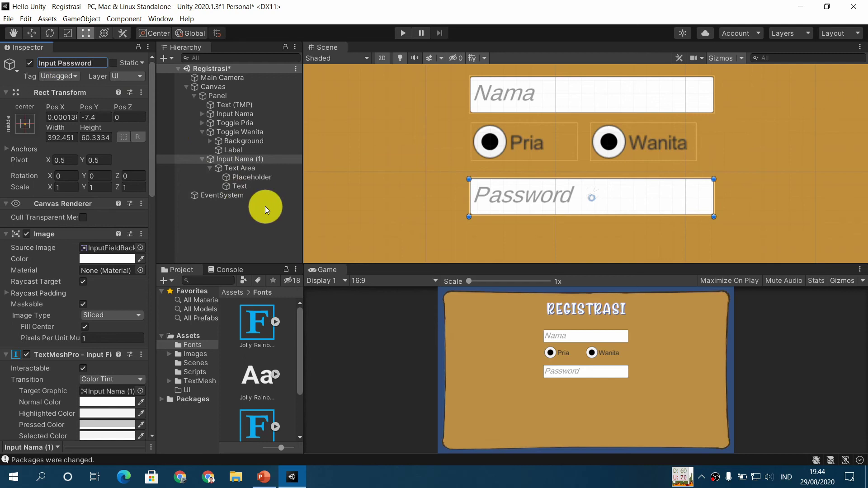
key(Return)
Step: Duplicate Input Password and place the copy directly below the original, at about Y -80.7
click(260, 159)
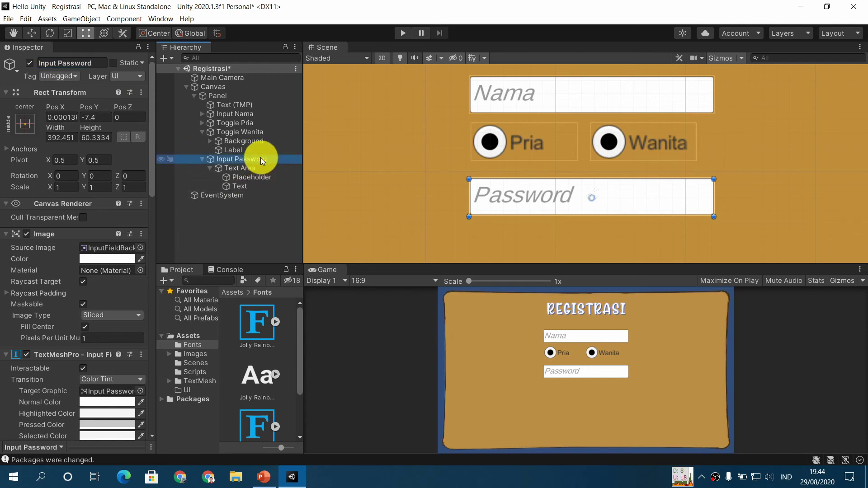
key(ctrl+d)
click(203, 160)
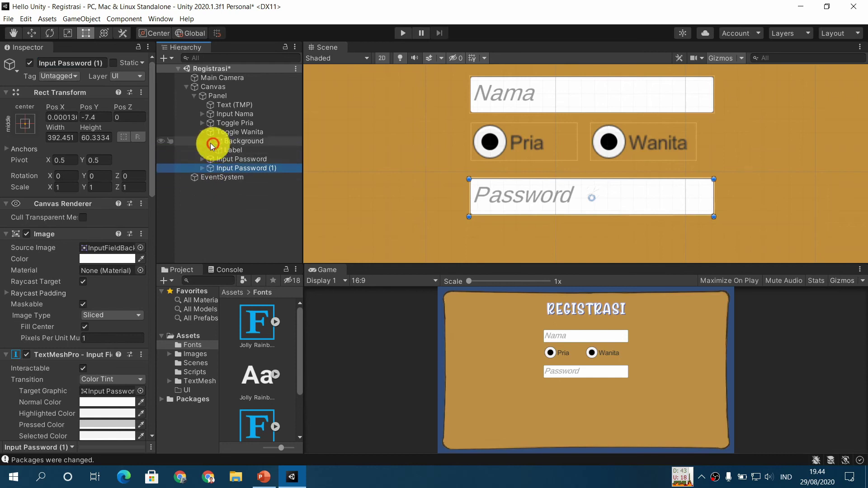
click(203, 133)
scroll(661, 221, down, 1)
middle_drag(667, 237, 653, 208)
drag(642, 177, 639, 216)
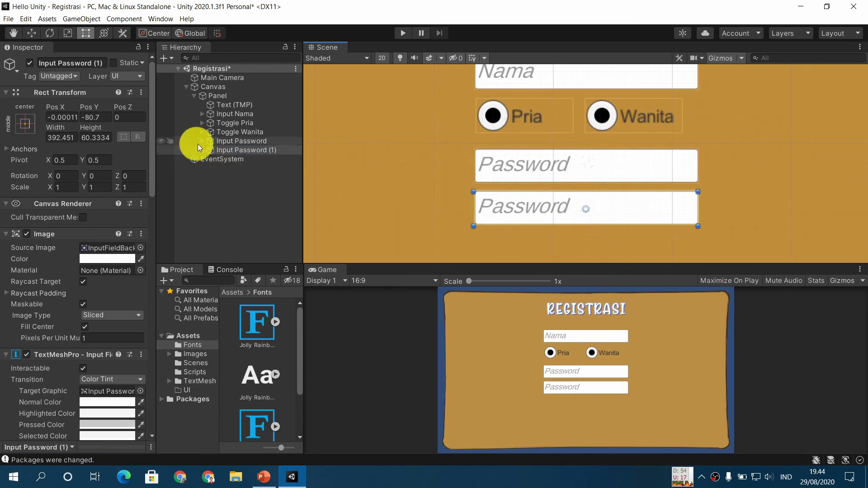
Step: Rename the duplicated password field as Input Password Confirm
click(97, 64)
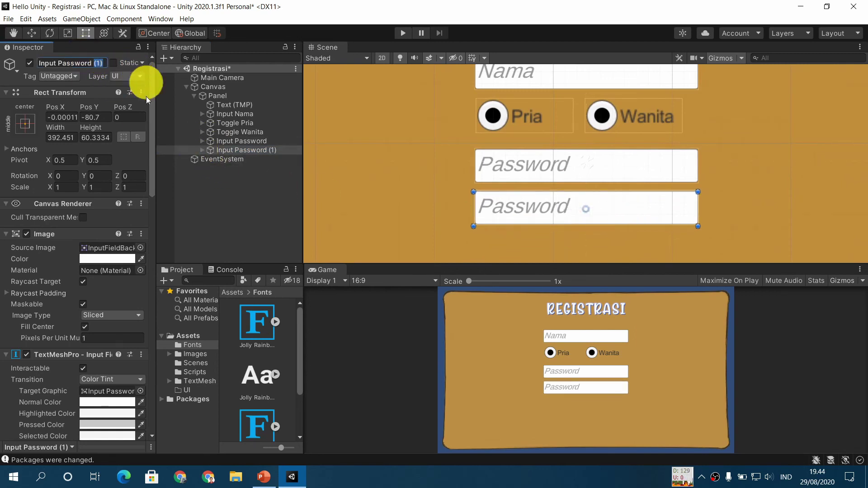
text(Confirm)
key(Return)
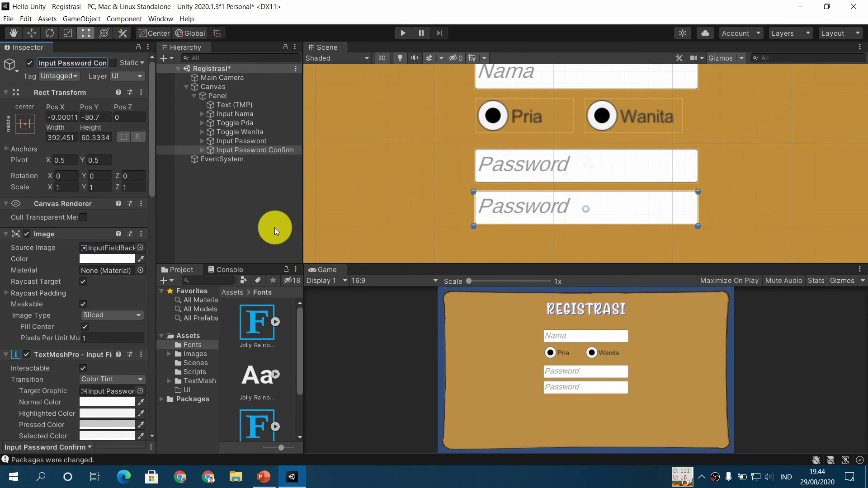
Step: Change the placeholder text of Input Password Confirm to Confirm Password
click(202, 150)
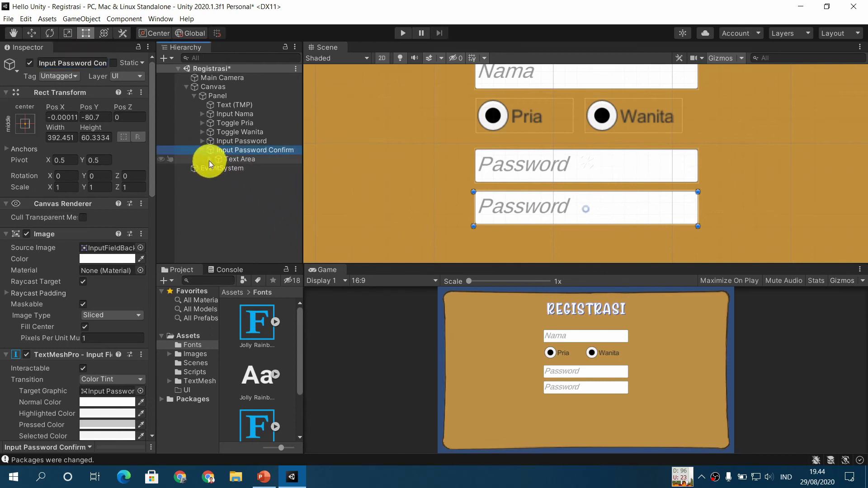
click(244, 171)
click(99, 284)
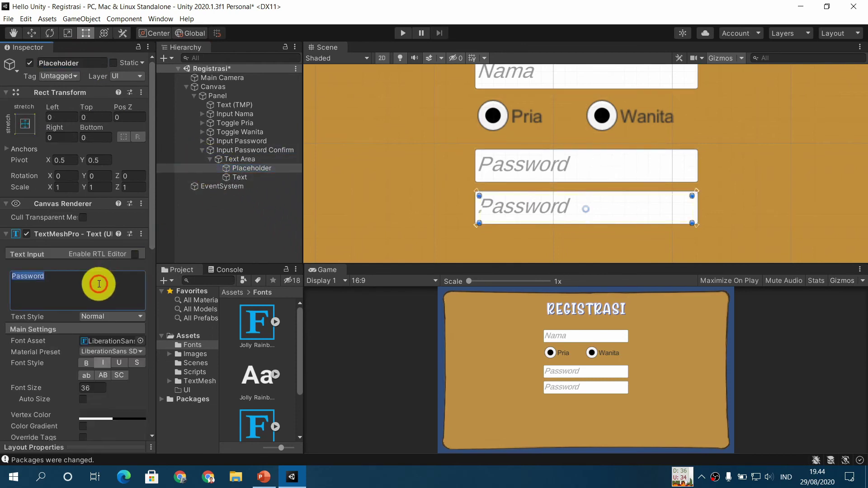
key(Home)
text(Confirm)
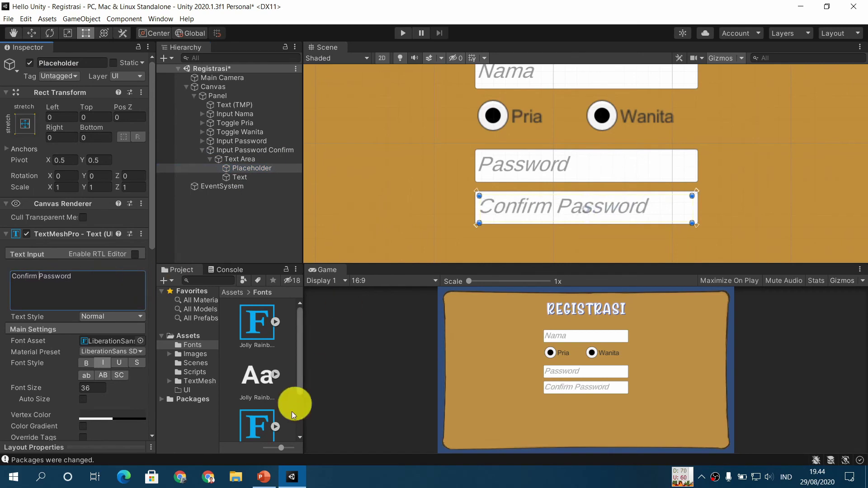
Step: Duplicate Toggle Pria, place the copy directly below Input Password Confirm at about Y -151, and widen it to about 130
click(264, 476)
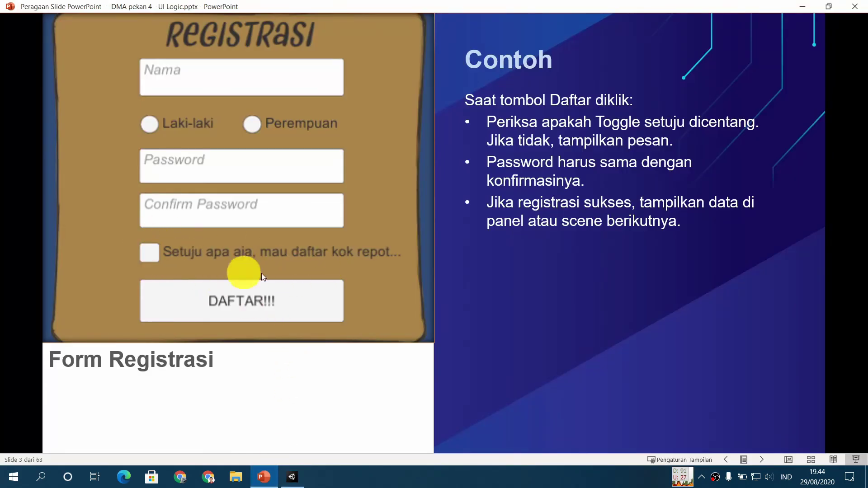
click(293, 478)
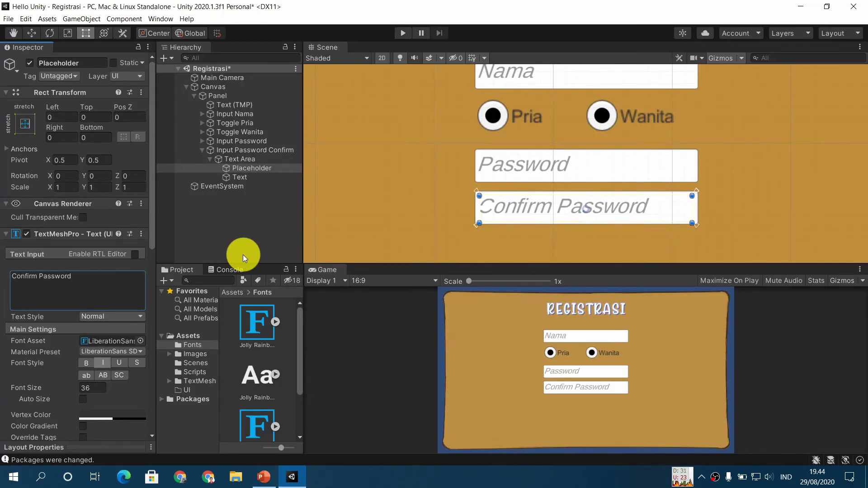
click(525, 117)
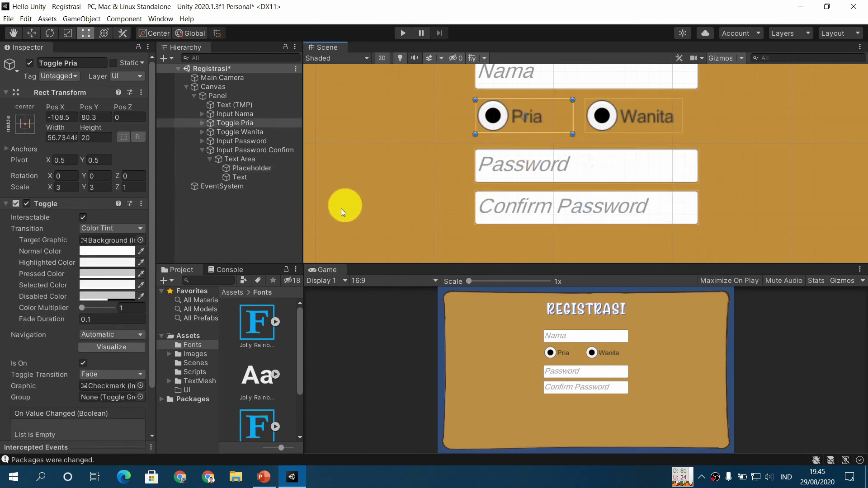
key(ctrl+d)
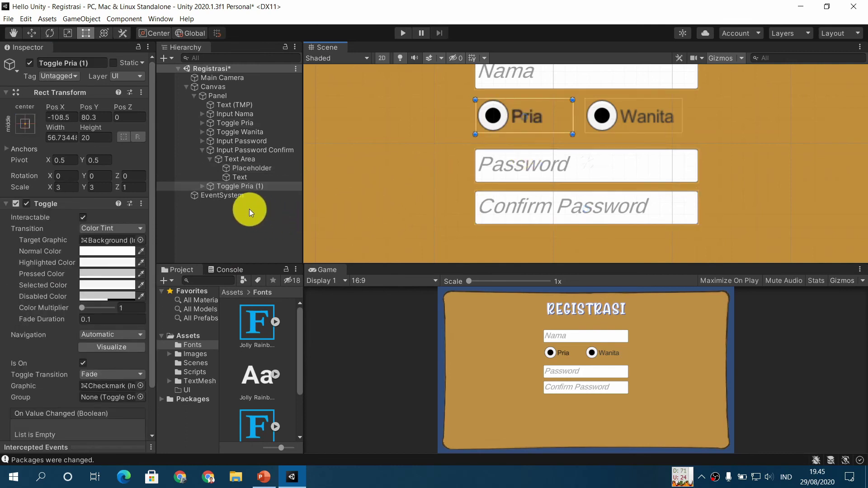
click(203, 150)
scroll(550, 224, down, 4)
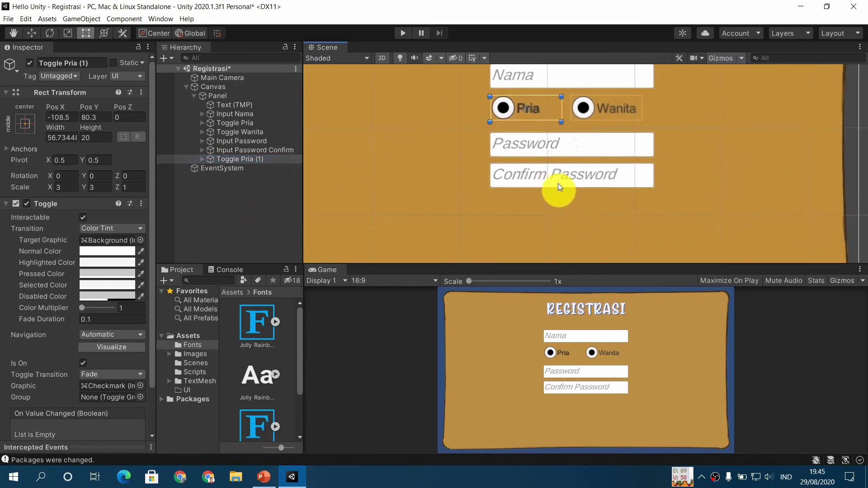
drag(545, 108, 653, 206)
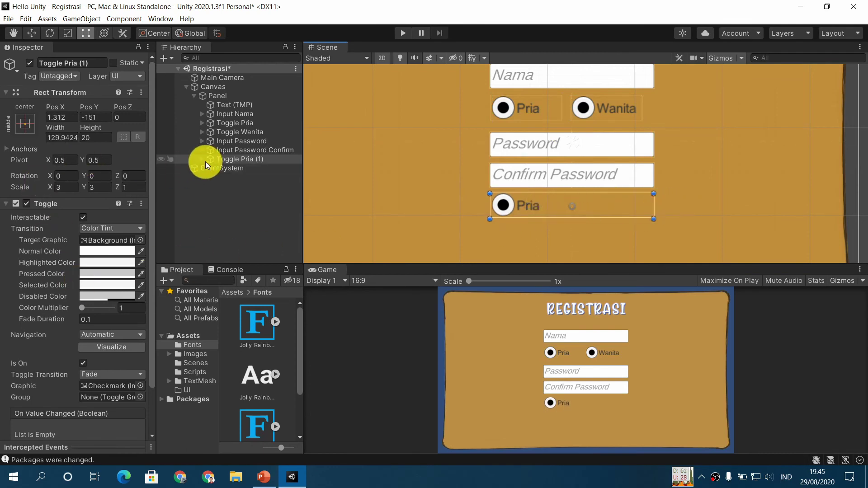
Step: Change the label text of the duplicated toggle below Confirm Password to Setuju
click(204, 161)
click(233, 177)
click(120, 259)
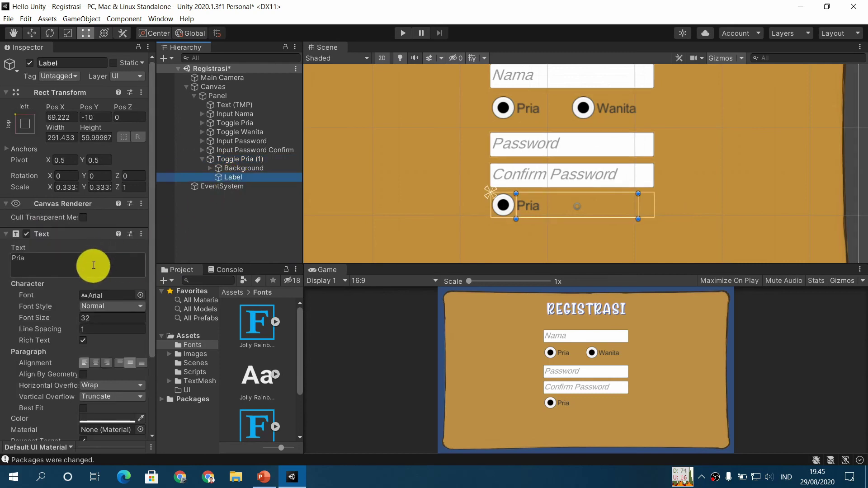
drag(2, 265, 61, 272)
text(Setuju)
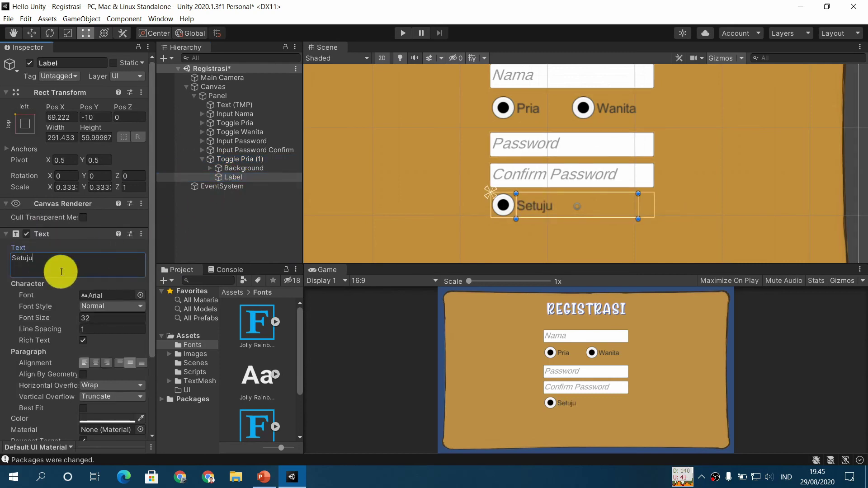
Step: Rename the duplicated toggle as Toggle Setuju
click(253, 159)
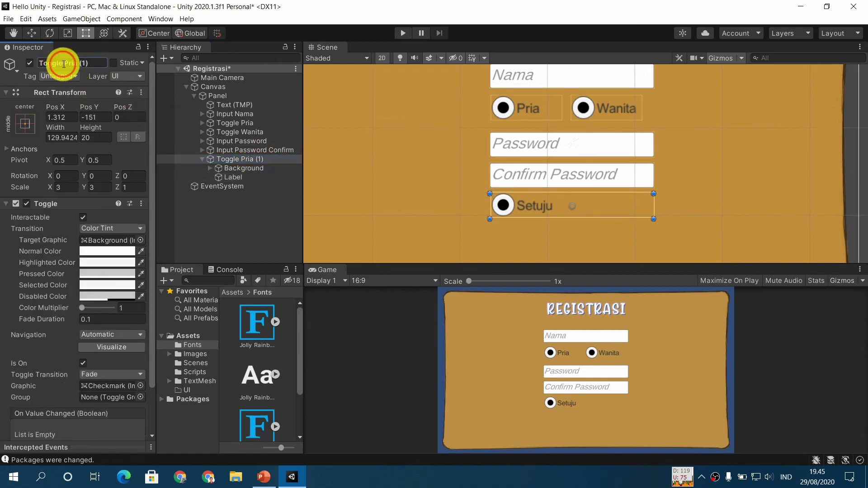
drag(62, 63, 132, 65)
text(Setuju)
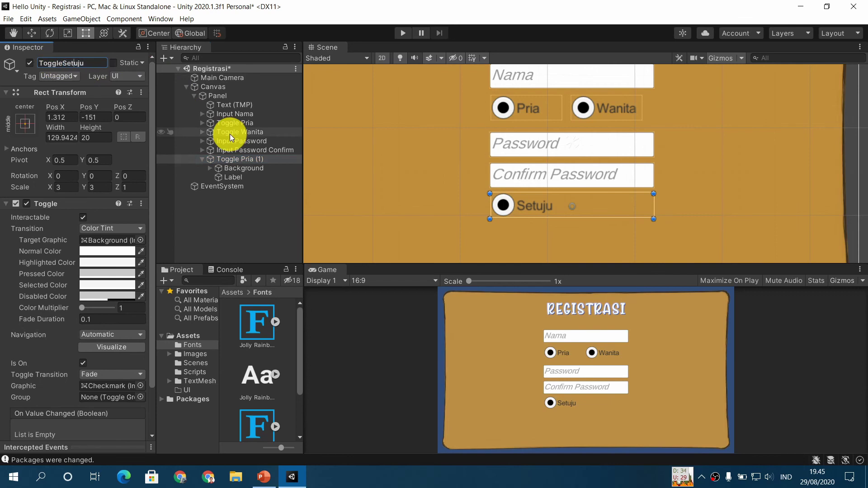
key(Return)
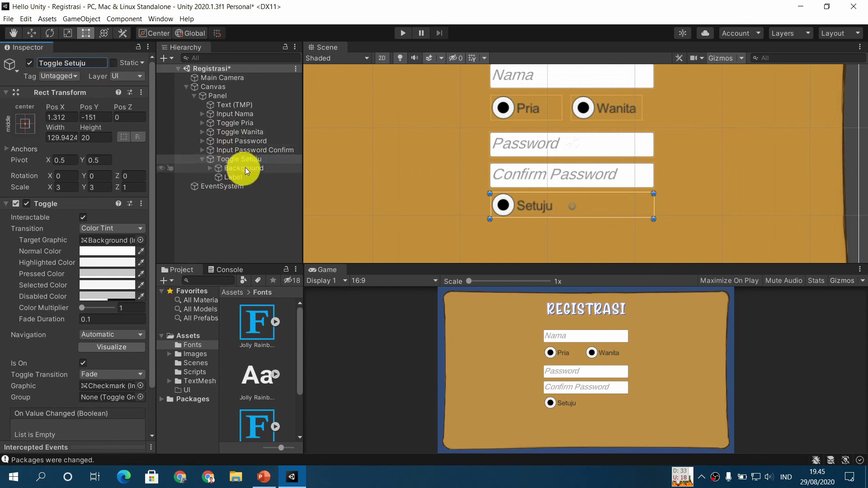
Step: Set the source image of Toggle Setuju's Background to the UISprite sprite
click(258, 169)
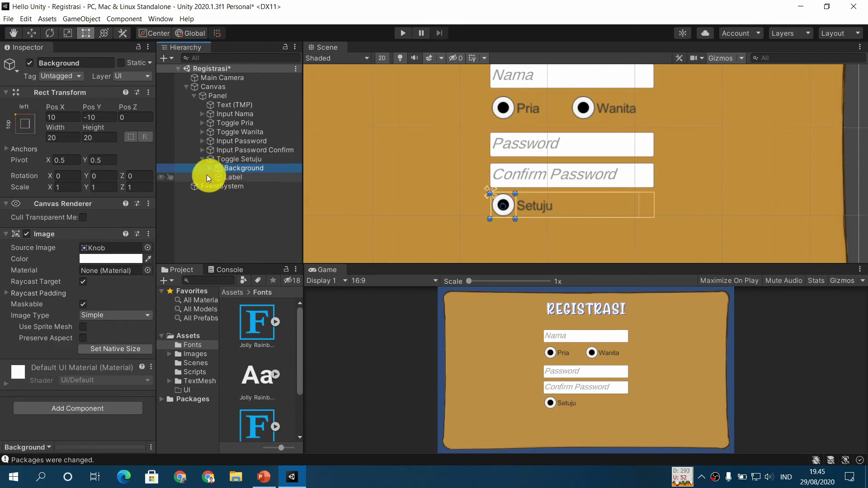
click(148, 248)
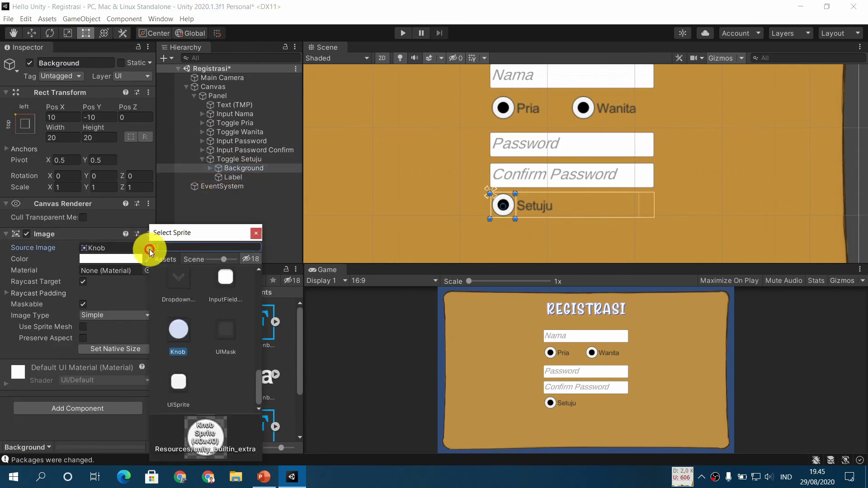
scroll(230, 345, up, 4)
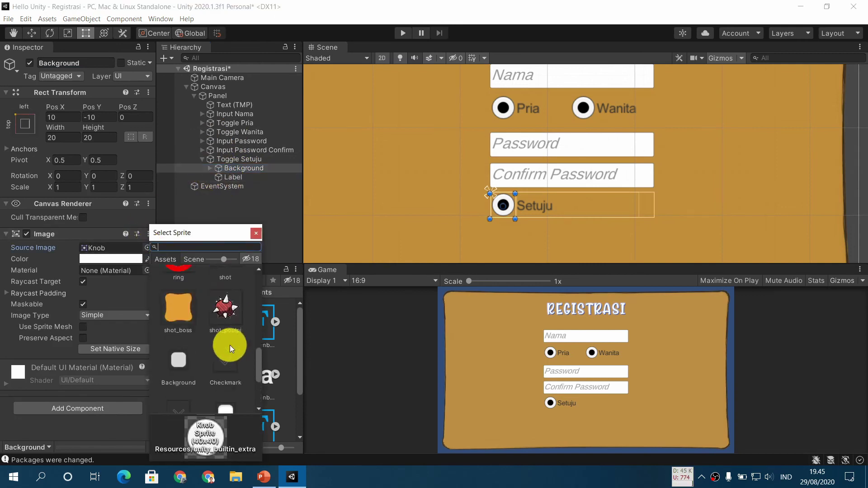
scroll(229, 345, down, 5)
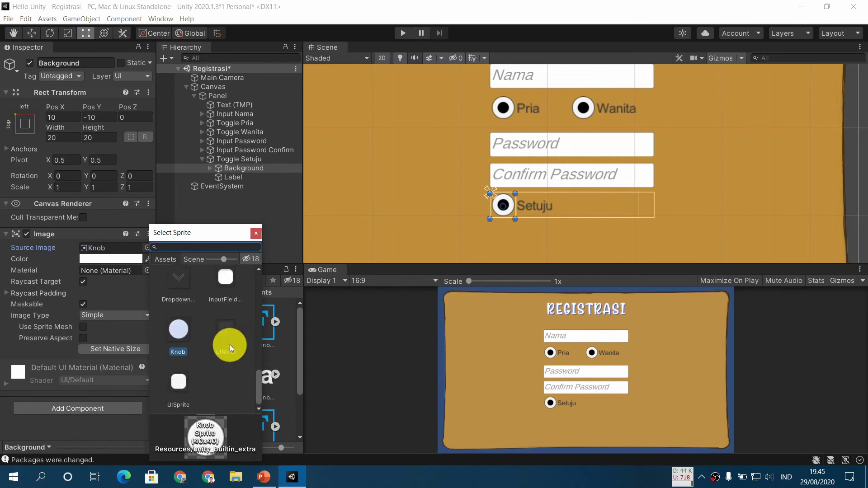
click(180, 381)
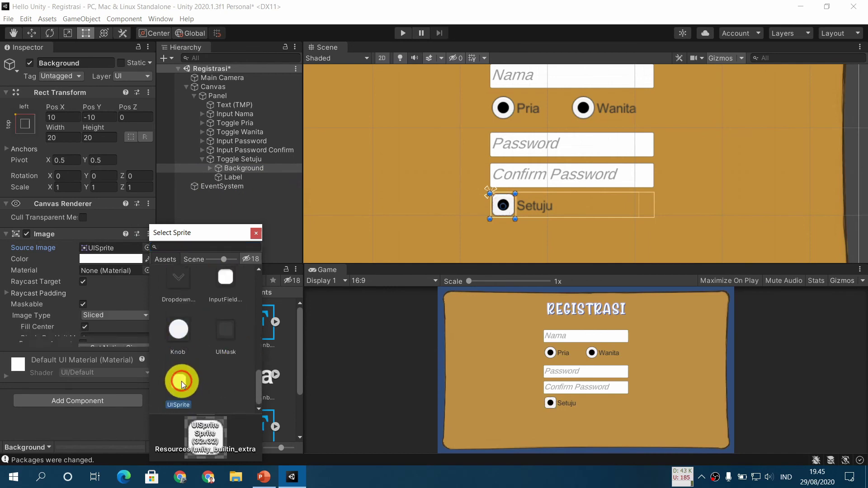
click(256, 234)
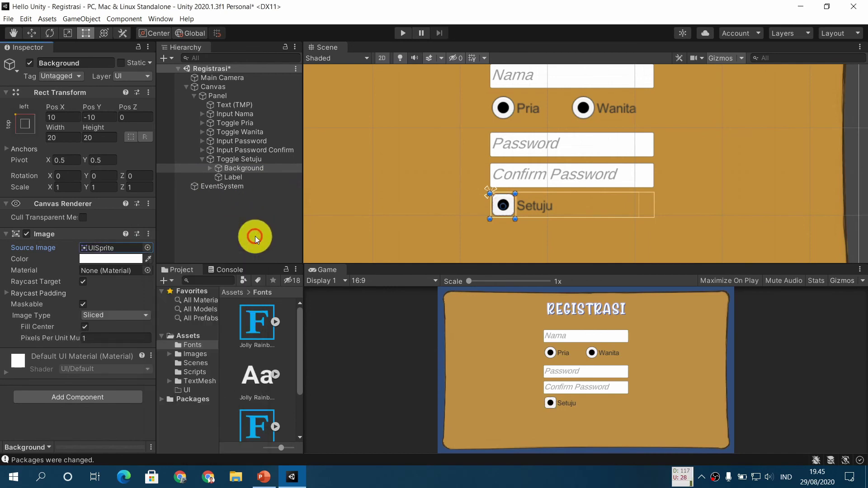
Step: Set the source image of Toggle Setuju's Checkmark to the Checkmark sprite
click(211, 169)
click(244, 177)
click(148, 248)
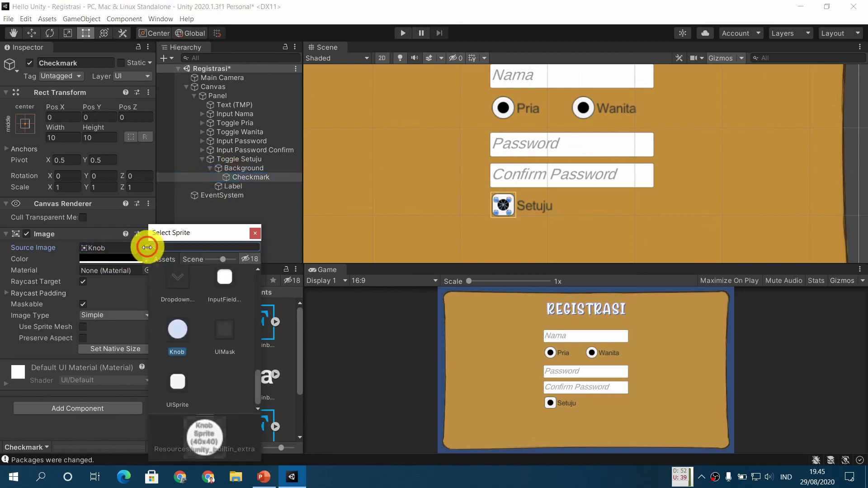
scroll(197, 344, up, 2)
click(224, 296)
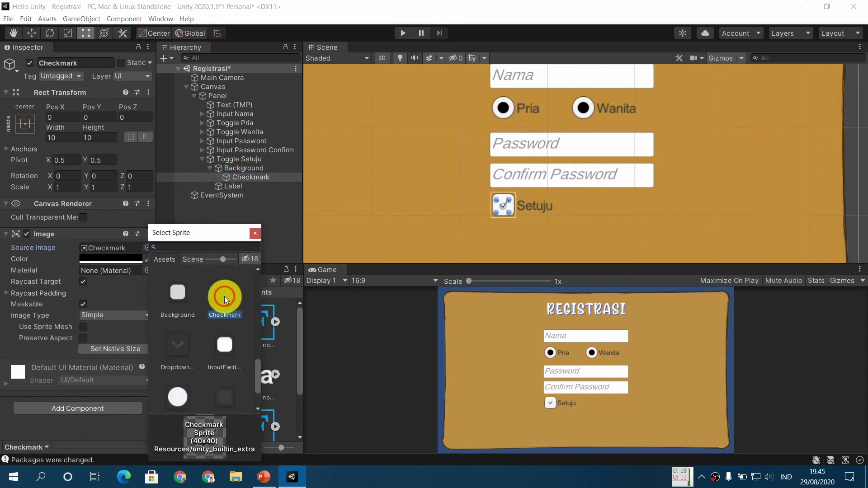
click(255, 233)
Step: Set the Checkmark image's color to white and its width and height to 20
click(127, 259)
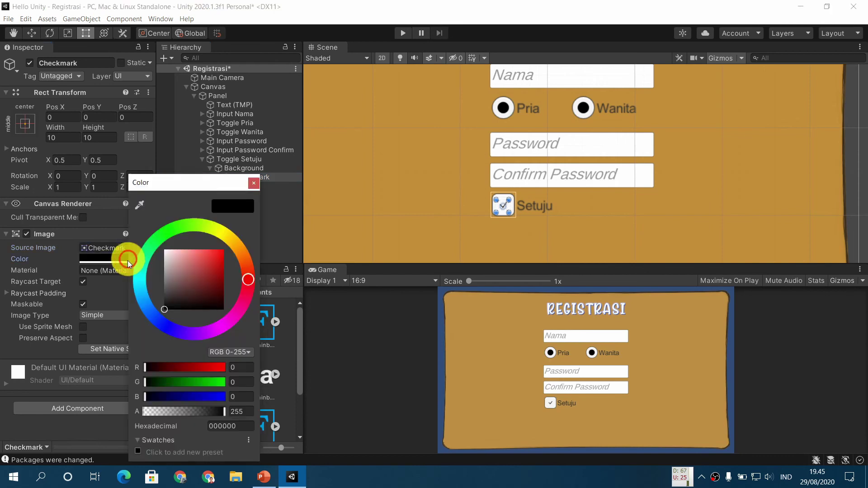
drag(179, 306, 148, 219)
click(254, 183)
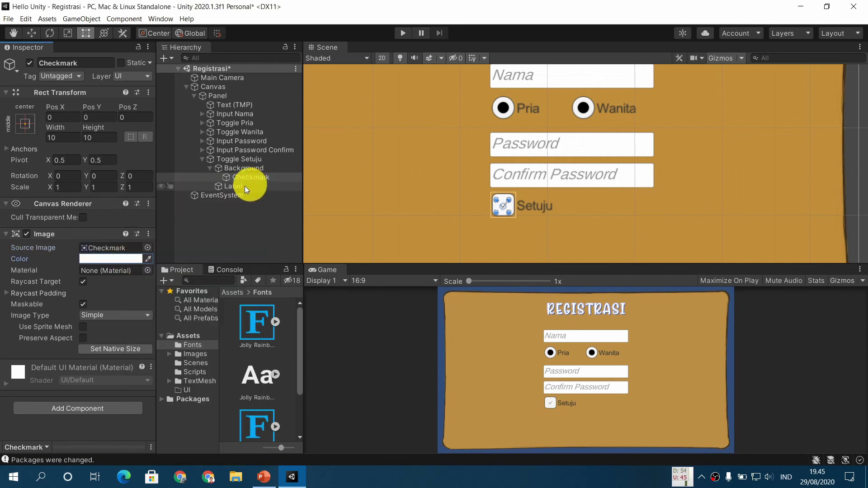
drag(71, 137, 40, 137)
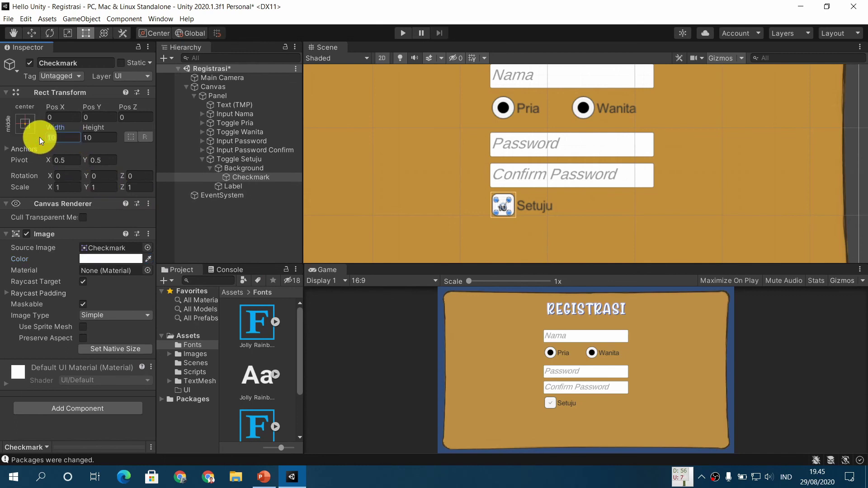
text(20)
key(Tab)
text(20)
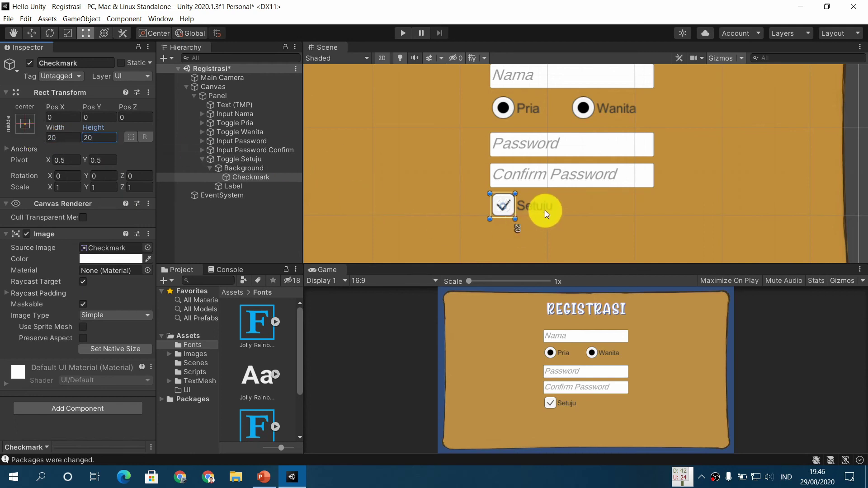
click(202, 159)
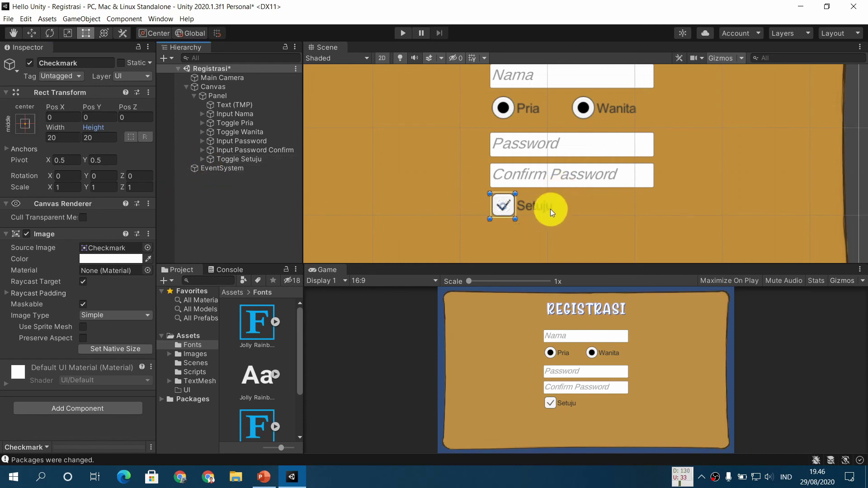
click(257, 159)
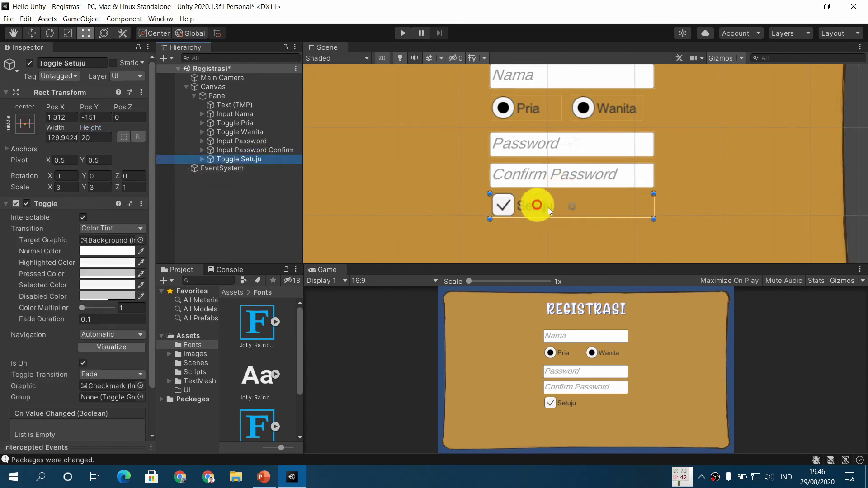
click(610, 207)
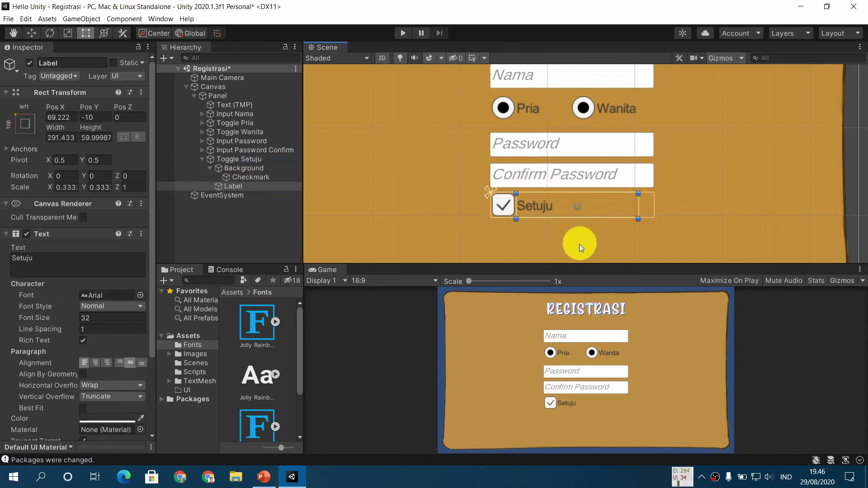
click(604, 245)
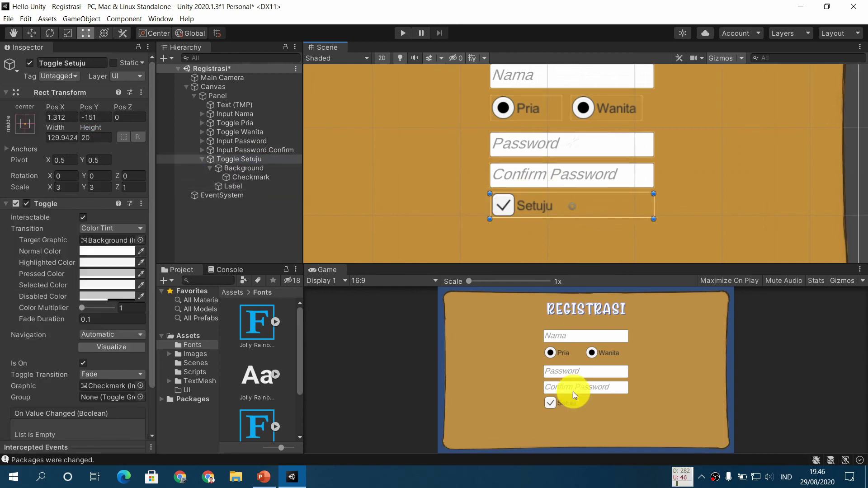
Step: Check the example form on the slide, then add a TextMeshPro button as a child of the Panel
click(264, 477)
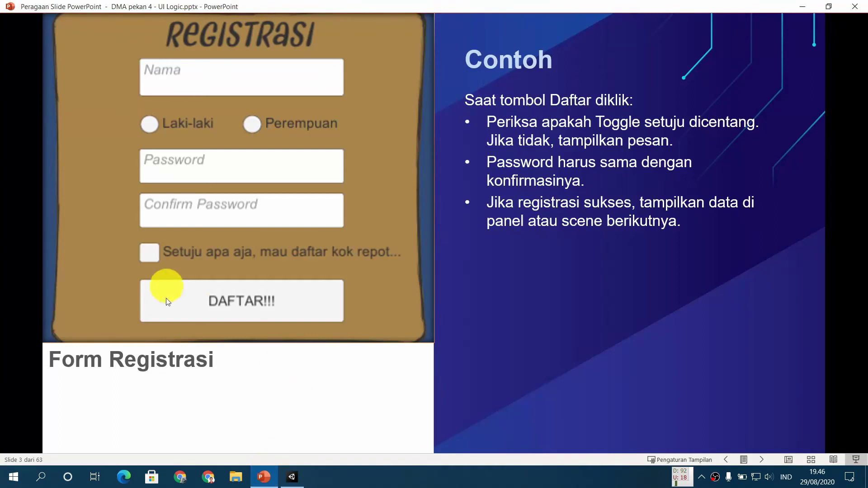
click(292, 477)
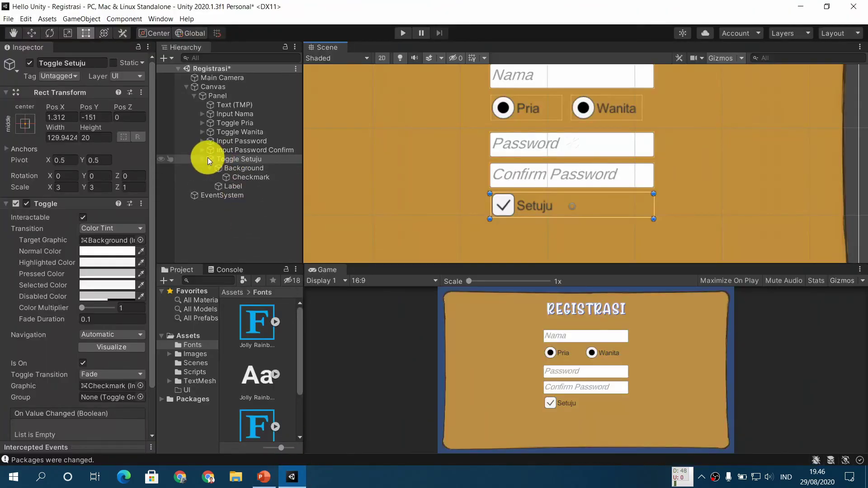
right_click(223, 93)
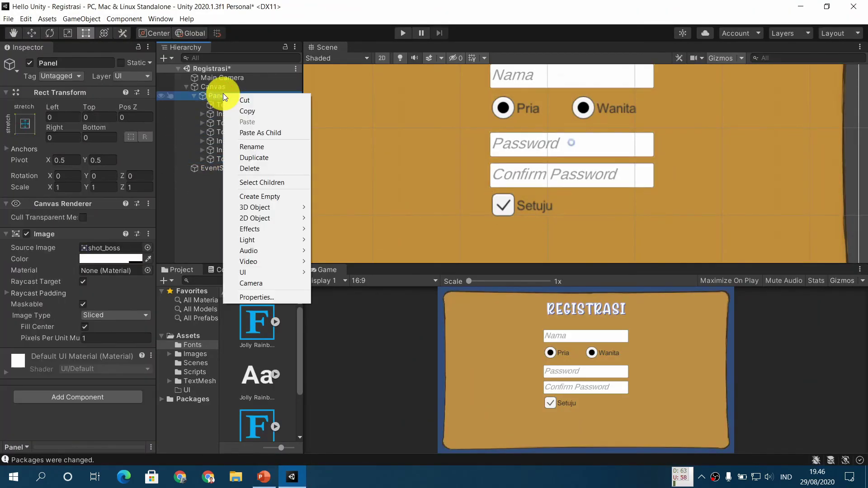
mouse_move(278, 270)
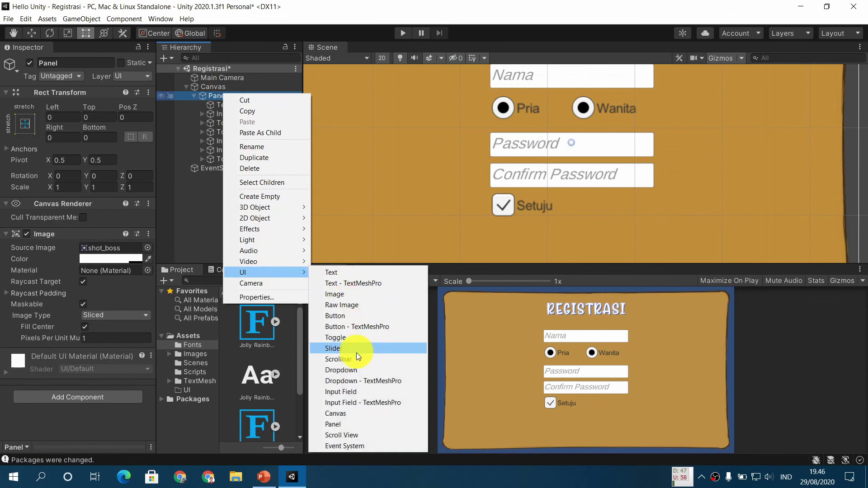
click(344, 327)
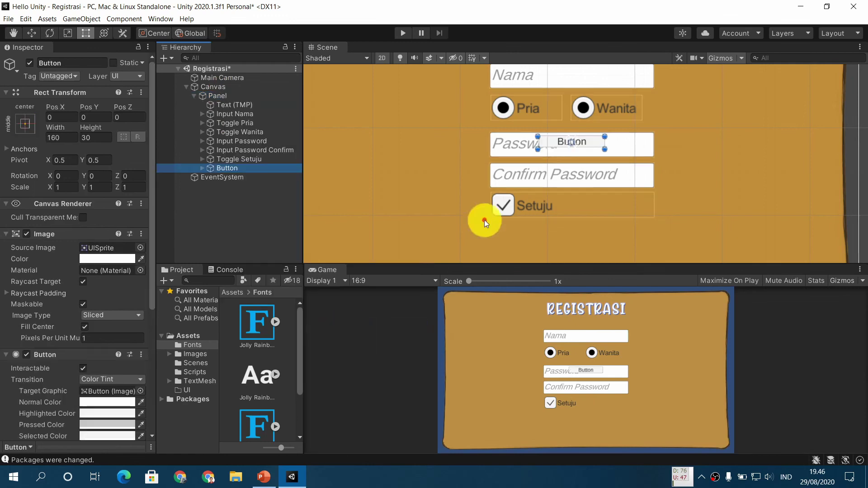
Step: Place the new button below Toggle Setuju at about Y -240 and enlarge it to about 385 by 74
drag(590, 141, 544, 236)
middle_drag(586, 250, 577, 205)
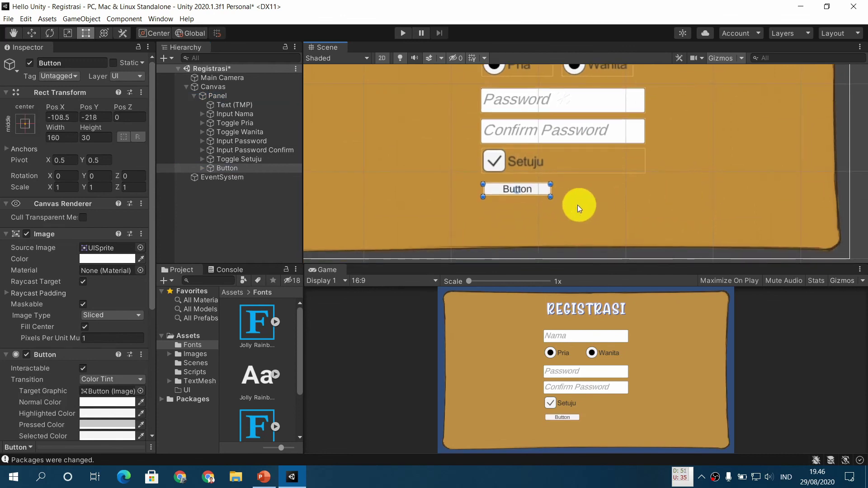
drag(553, 198, 647, 216)
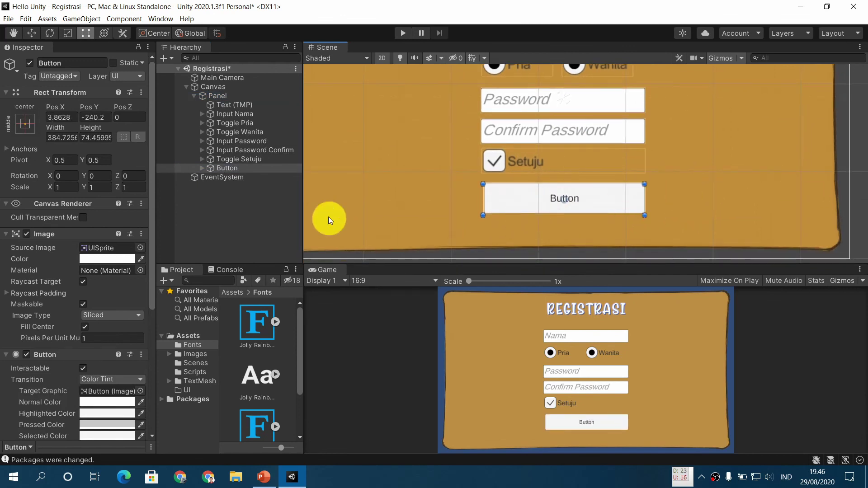
Step: Rename the new button object as Button Daftar
click(86, 62)
text(Daftar)
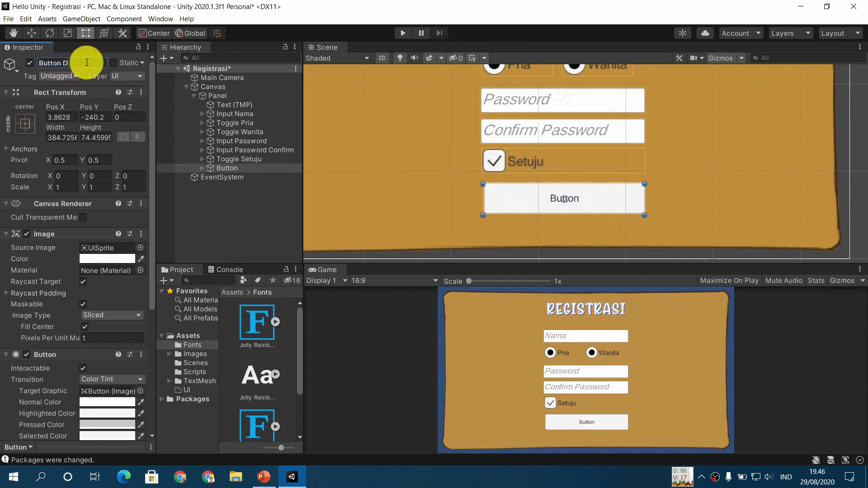
key(Return)
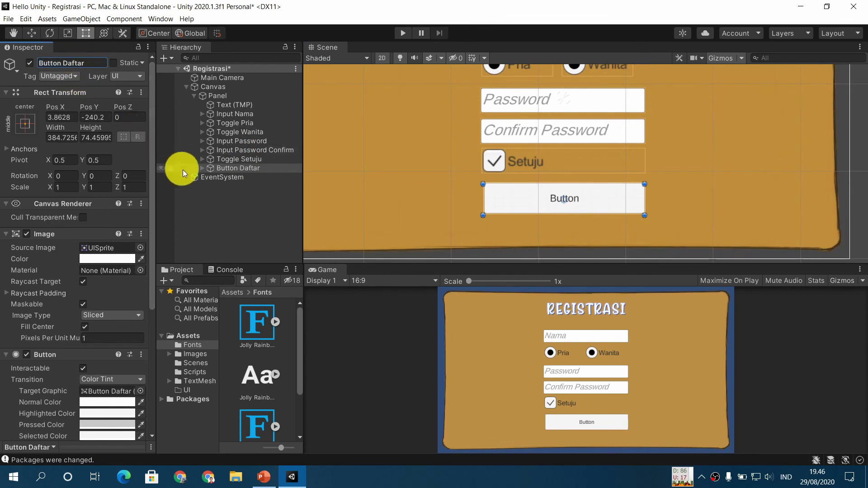
Step: Change the text label inside Button Daftar to "Daftar" and set its font size to 48
click(201, 168)
click(224, 178)
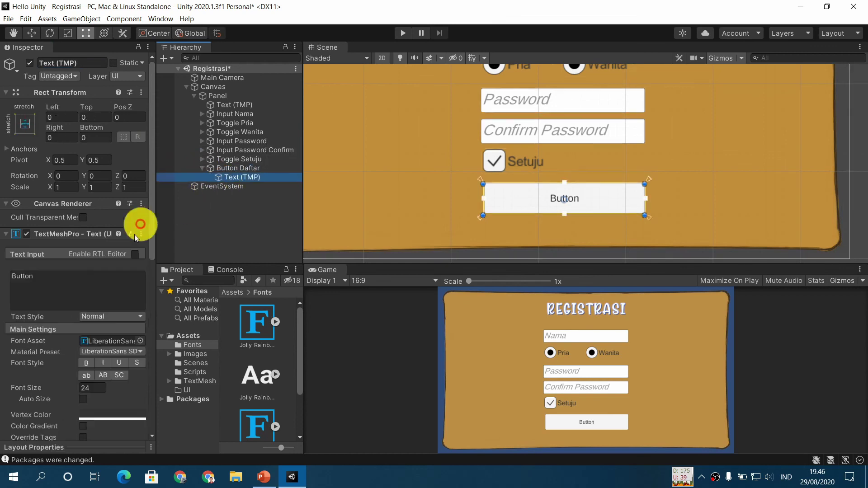
drag(54, 279, 3, 289)
text(Daftar)
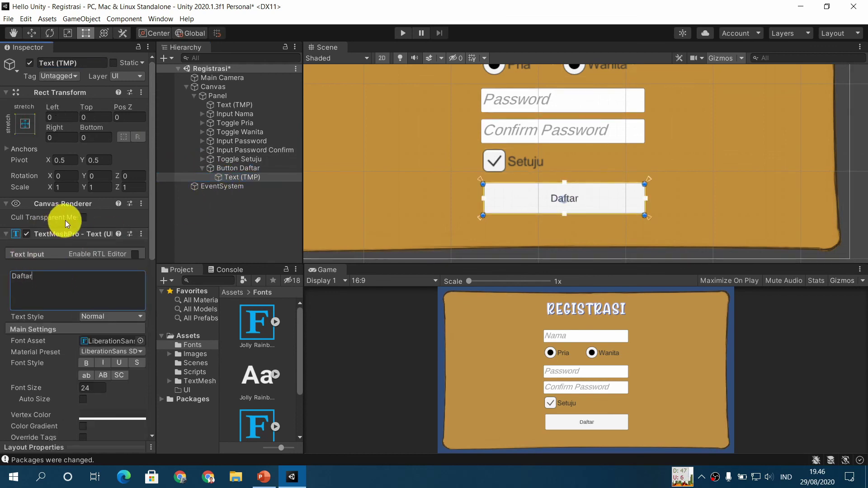
click(9, 388)
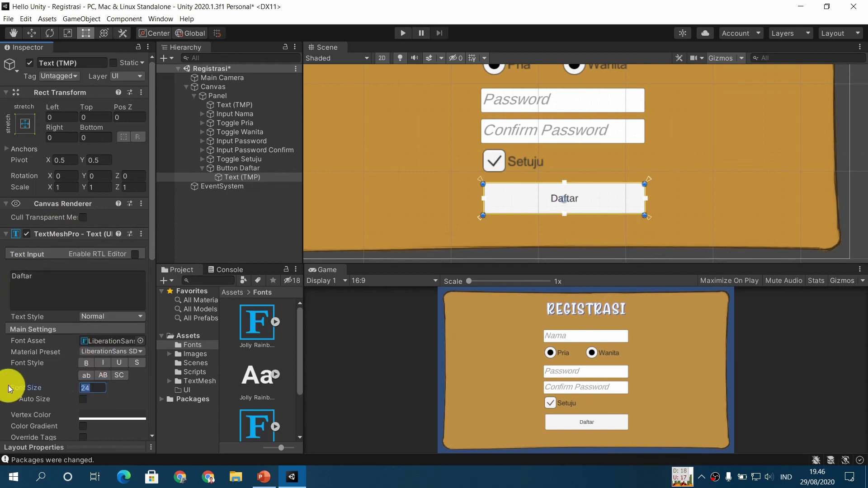
text(48)
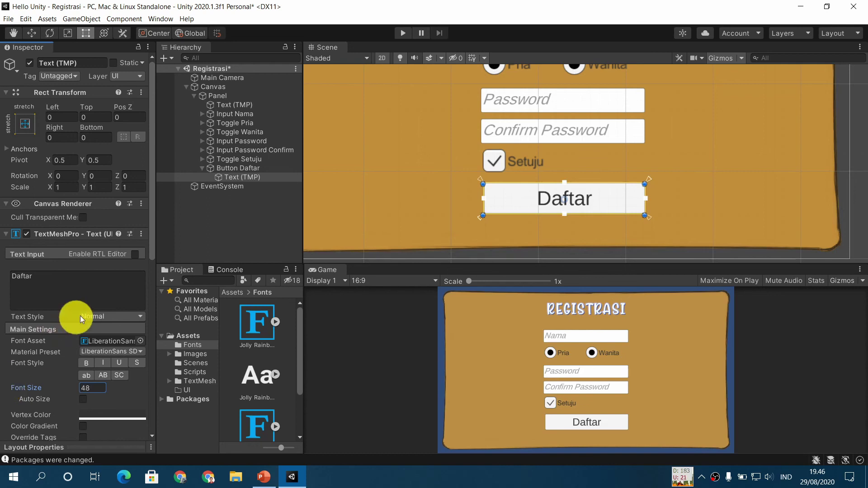
Step: Set the Panel's anchor preset to middle center so it no longer stretches with the canvas
scroll(617, 165, down, 5)
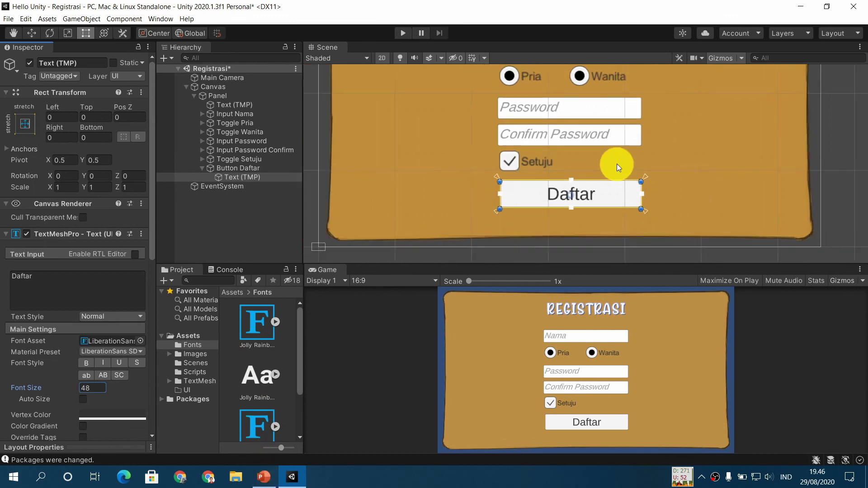
middle_drag(691, 122, 666, 161)
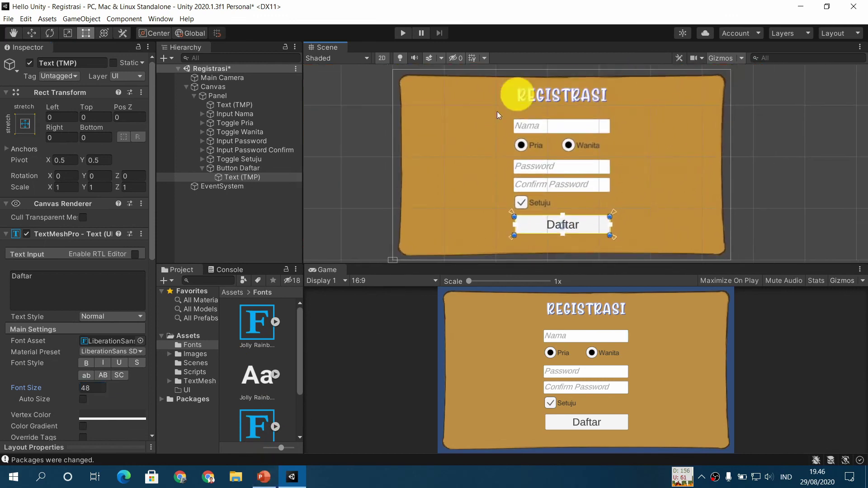
click(259, 96)
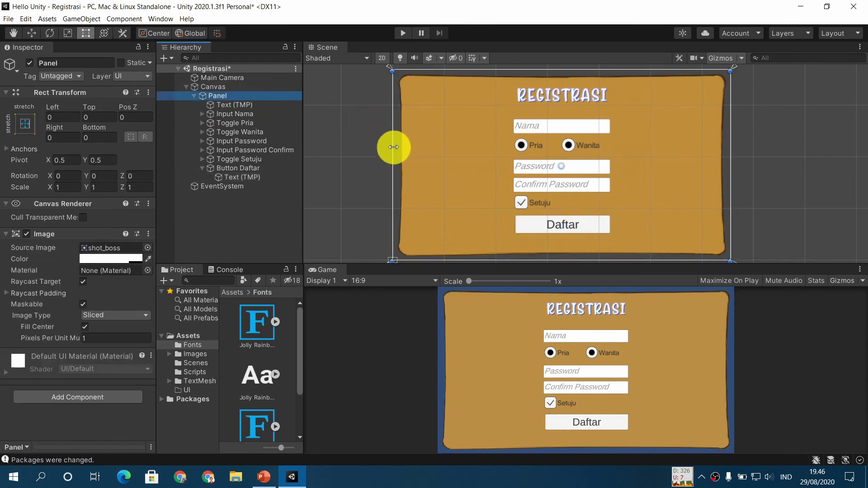
mouse_move(392, 145)
mouse_down()
mouse_move(472, 145)
mouse_move(393, 140)
mouse_up()
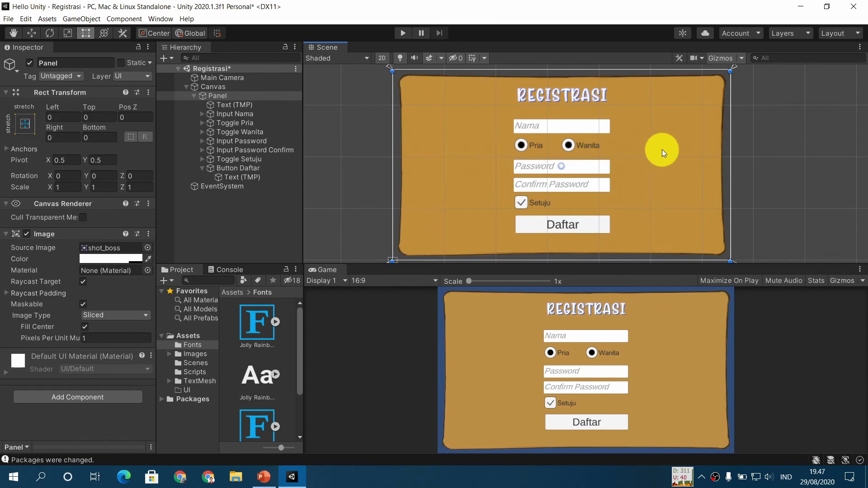
click(25, 120)
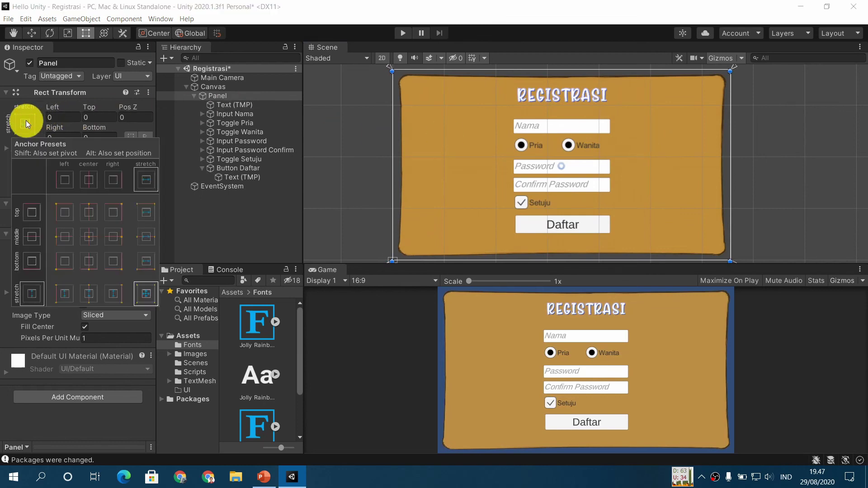
click(89, 236)
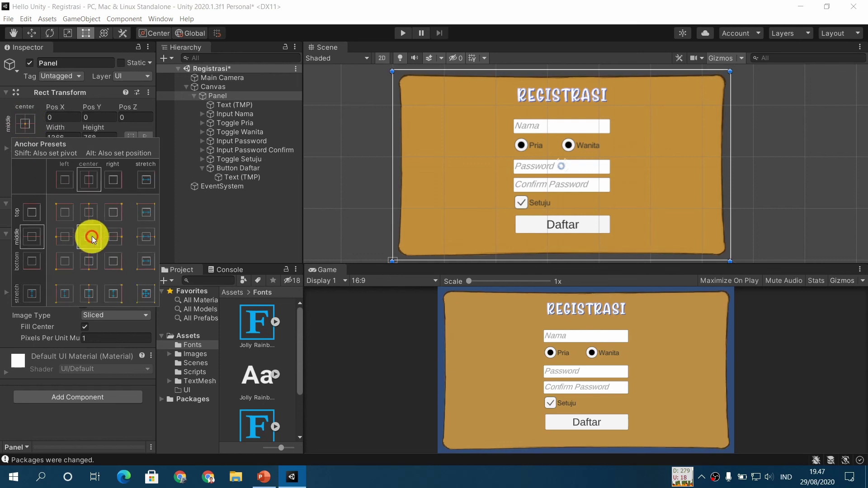
Step: Narrow the Panel from both sides to about 630 wide, keeping it centred on the canvas around the form
click(391, 136)
drag(392, 136, 496, 137)
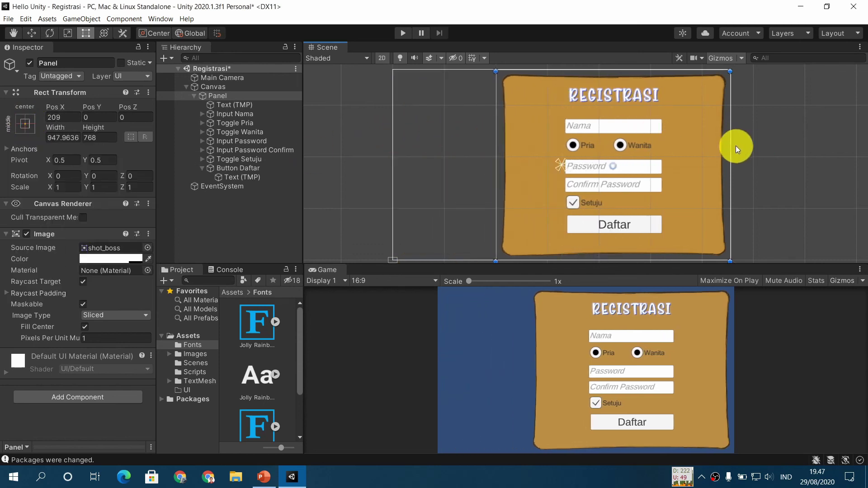
drag(729, 149, 610, 159)
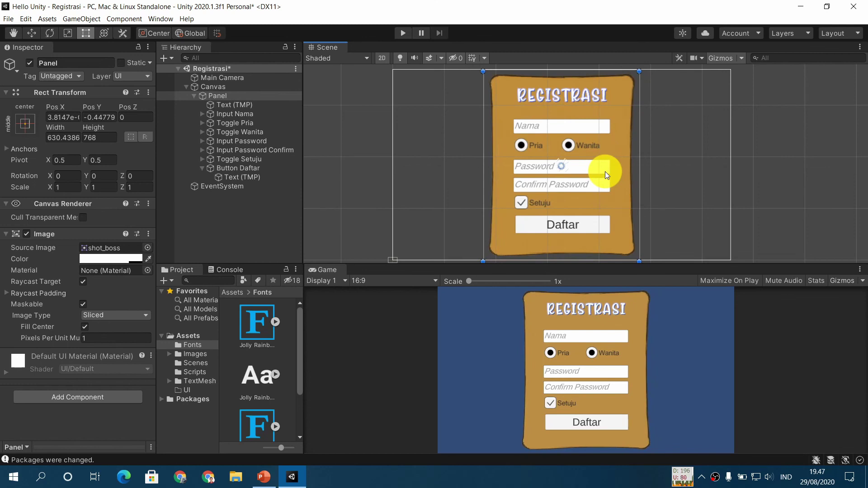
Step: Review the text and material settings of the REGISTRASI title and save the scene
click(251, 115)
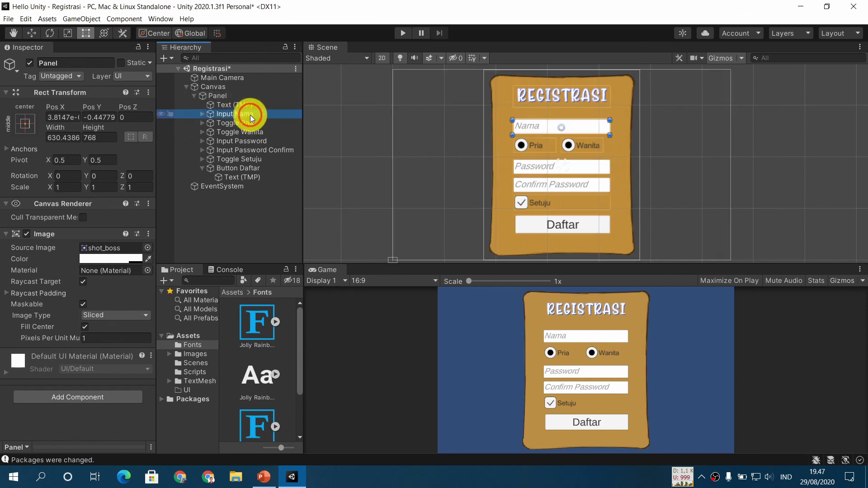
click(252, 105)
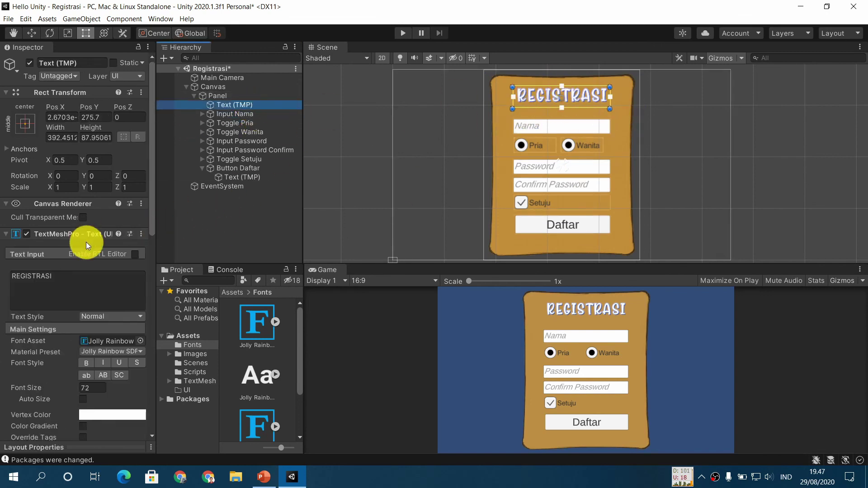
scroll(87, 243, down, 15)
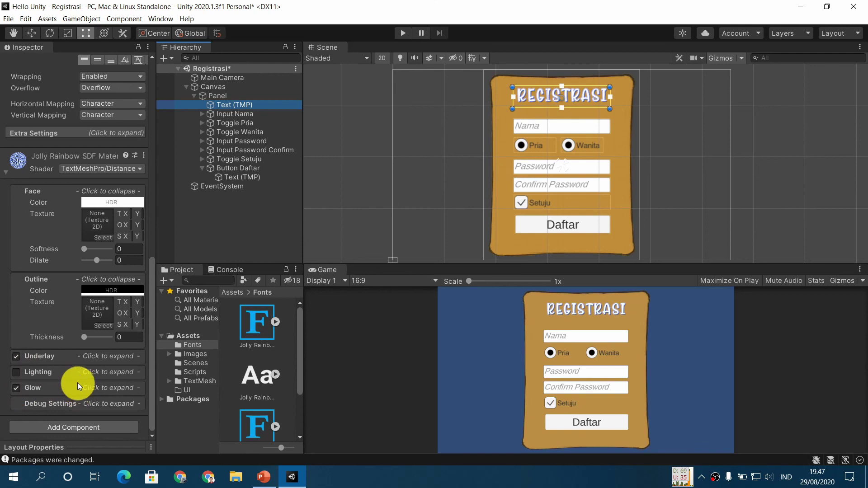
scroll(51, 243, up, 10)
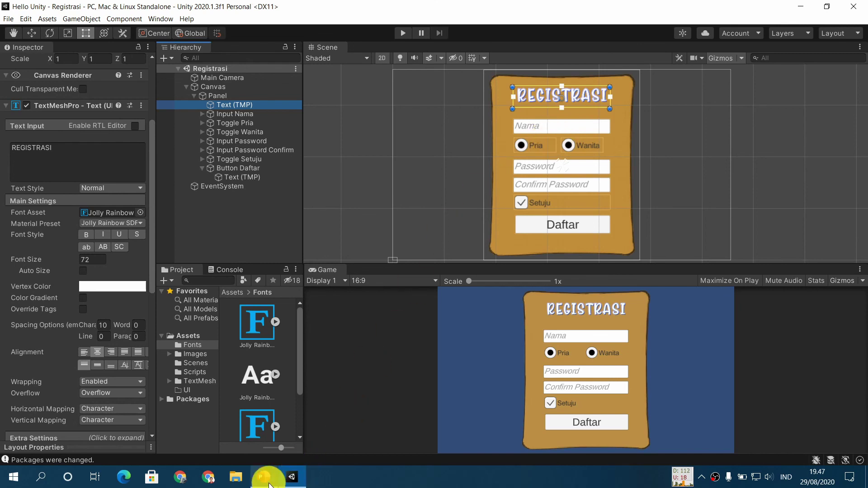
Step: Switch to the PowerPoint slideshow and review the example registration form and its Daftar button rules, ending on the Unity UI Logic slide
click(284, 460)
click(308, 281)
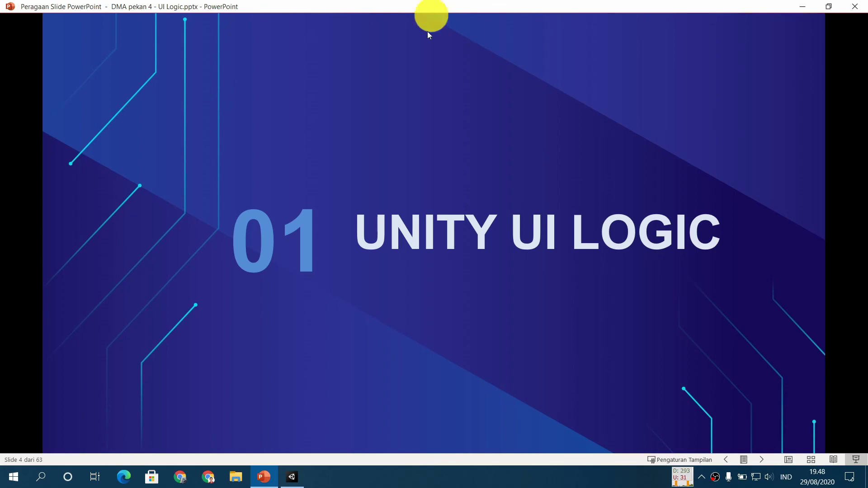
key(Left)
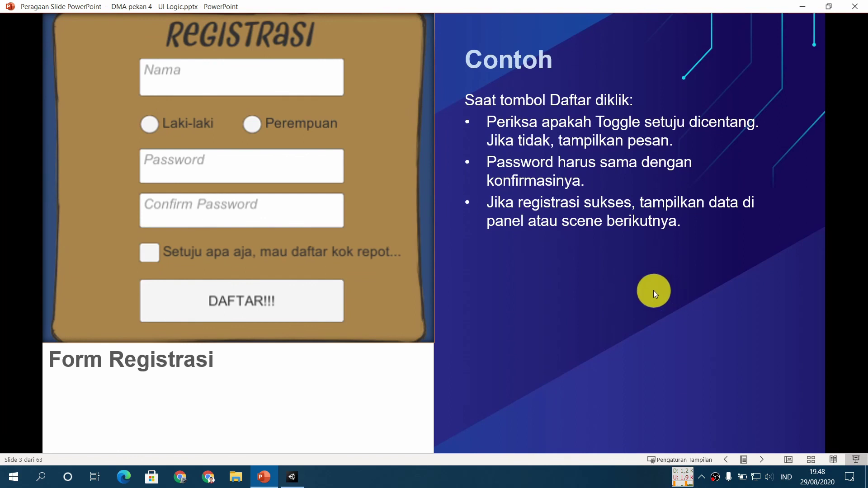
key(Right)
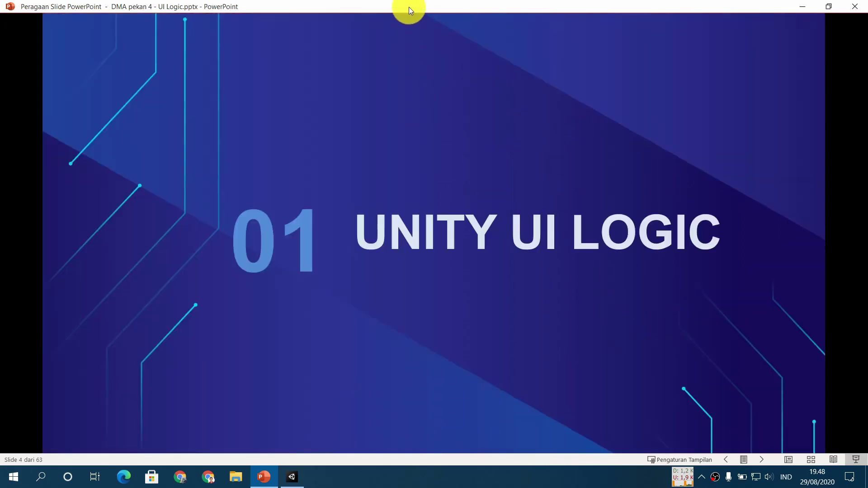